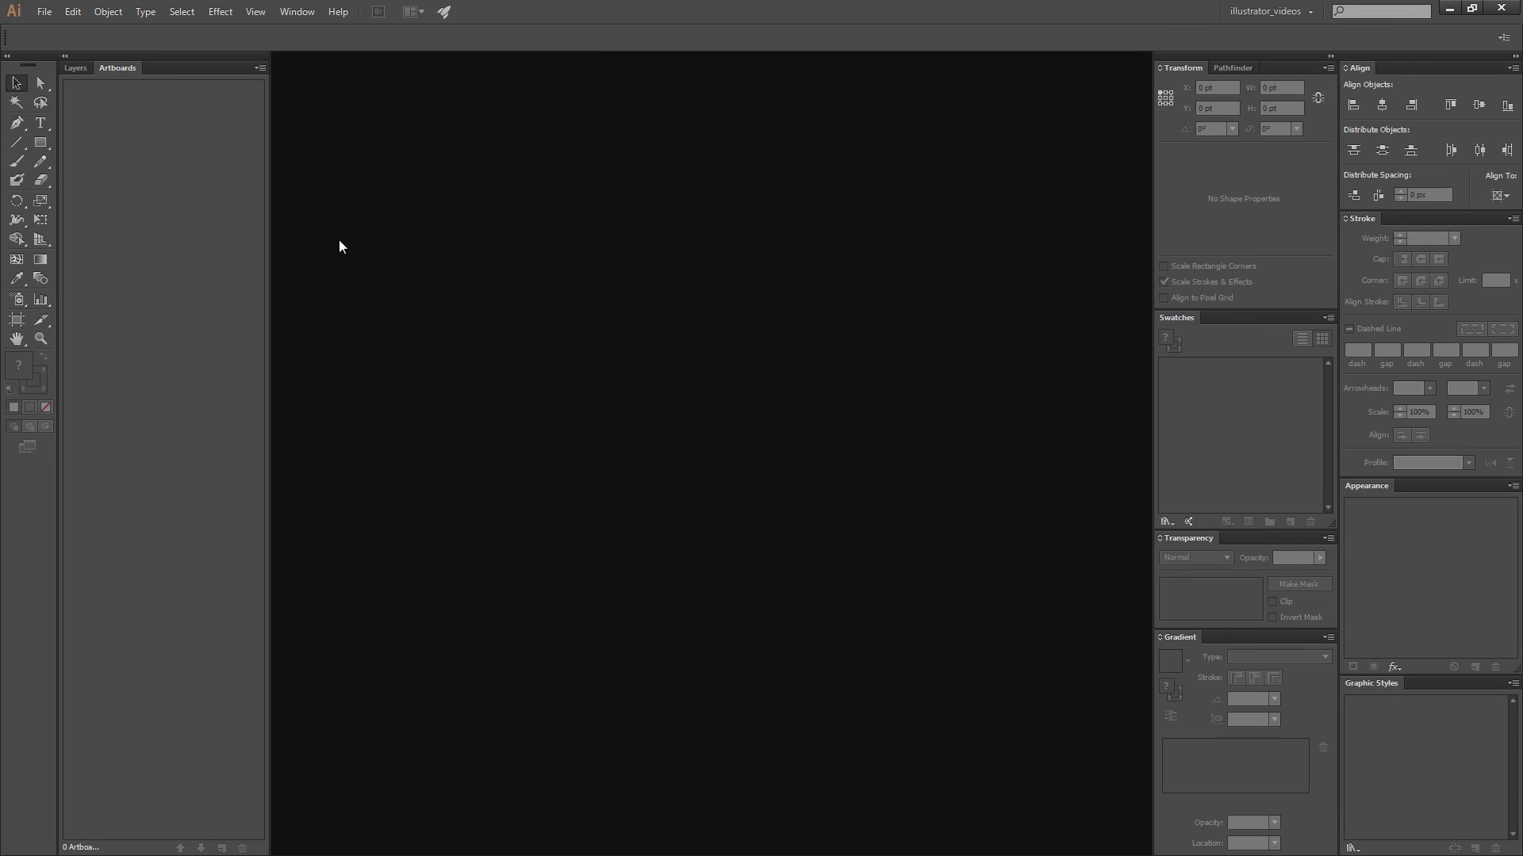
Step: Create document 'ex1_botao' with 1 artboard, 120 px wide and 40 px high
left_click(46, 11)
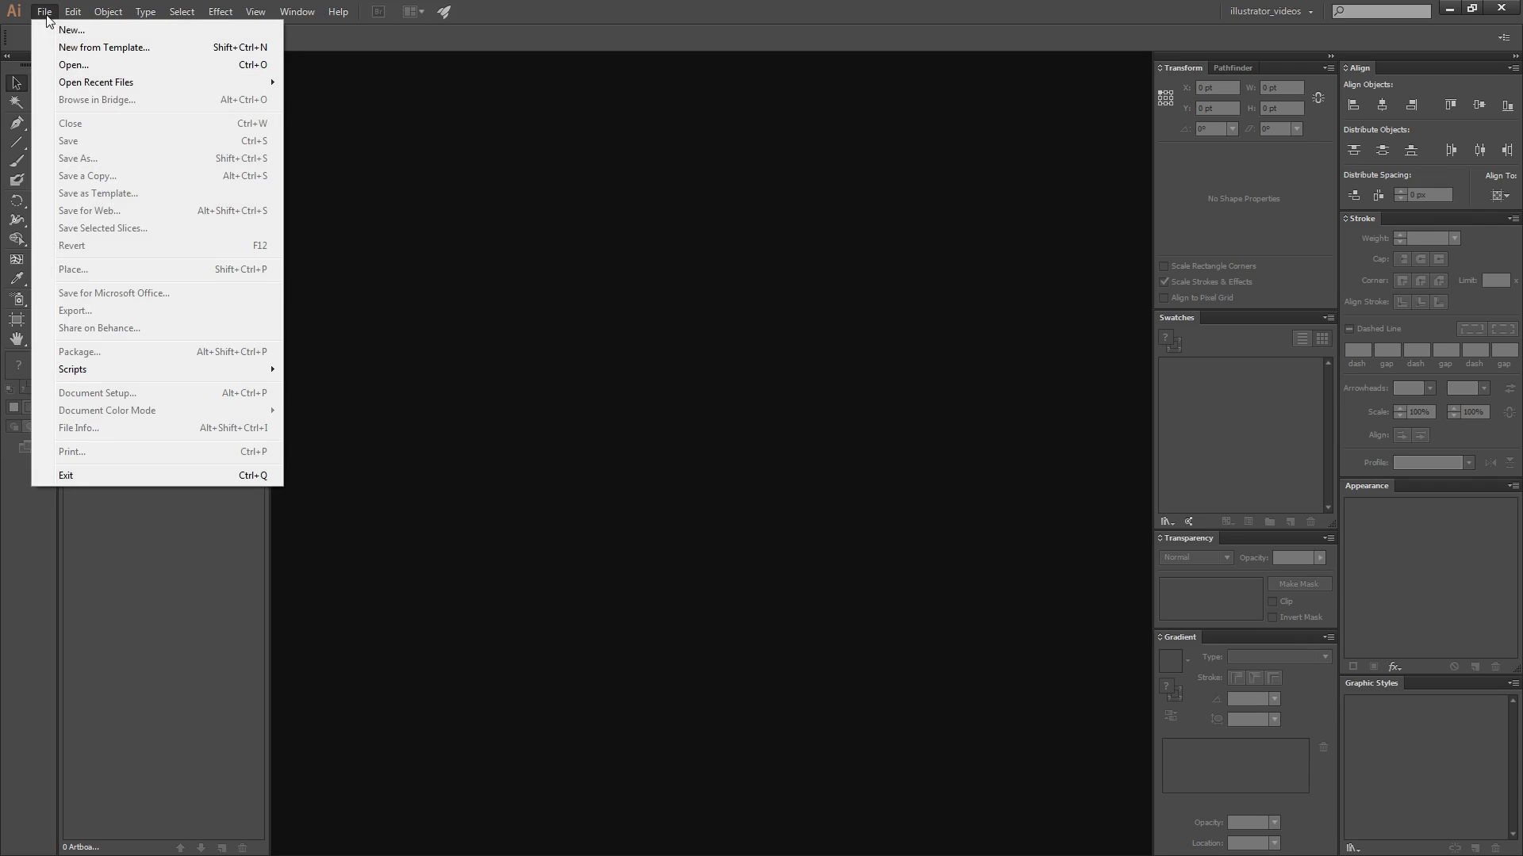
double_click(661, 296)
type("1")
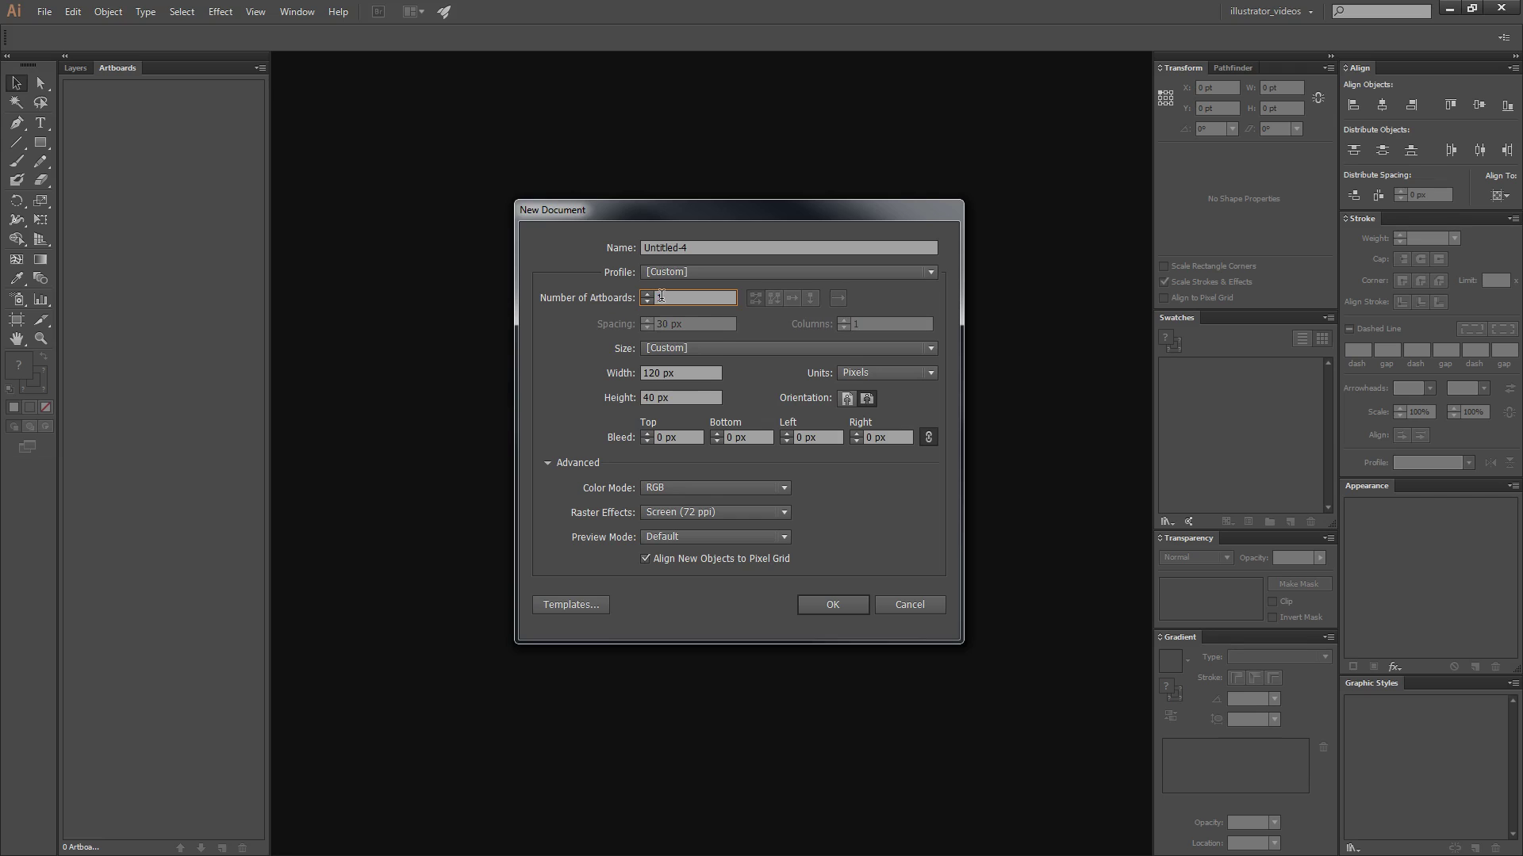
double_click(678, 298)
left_click(667, 300)
left_click(665, 374)
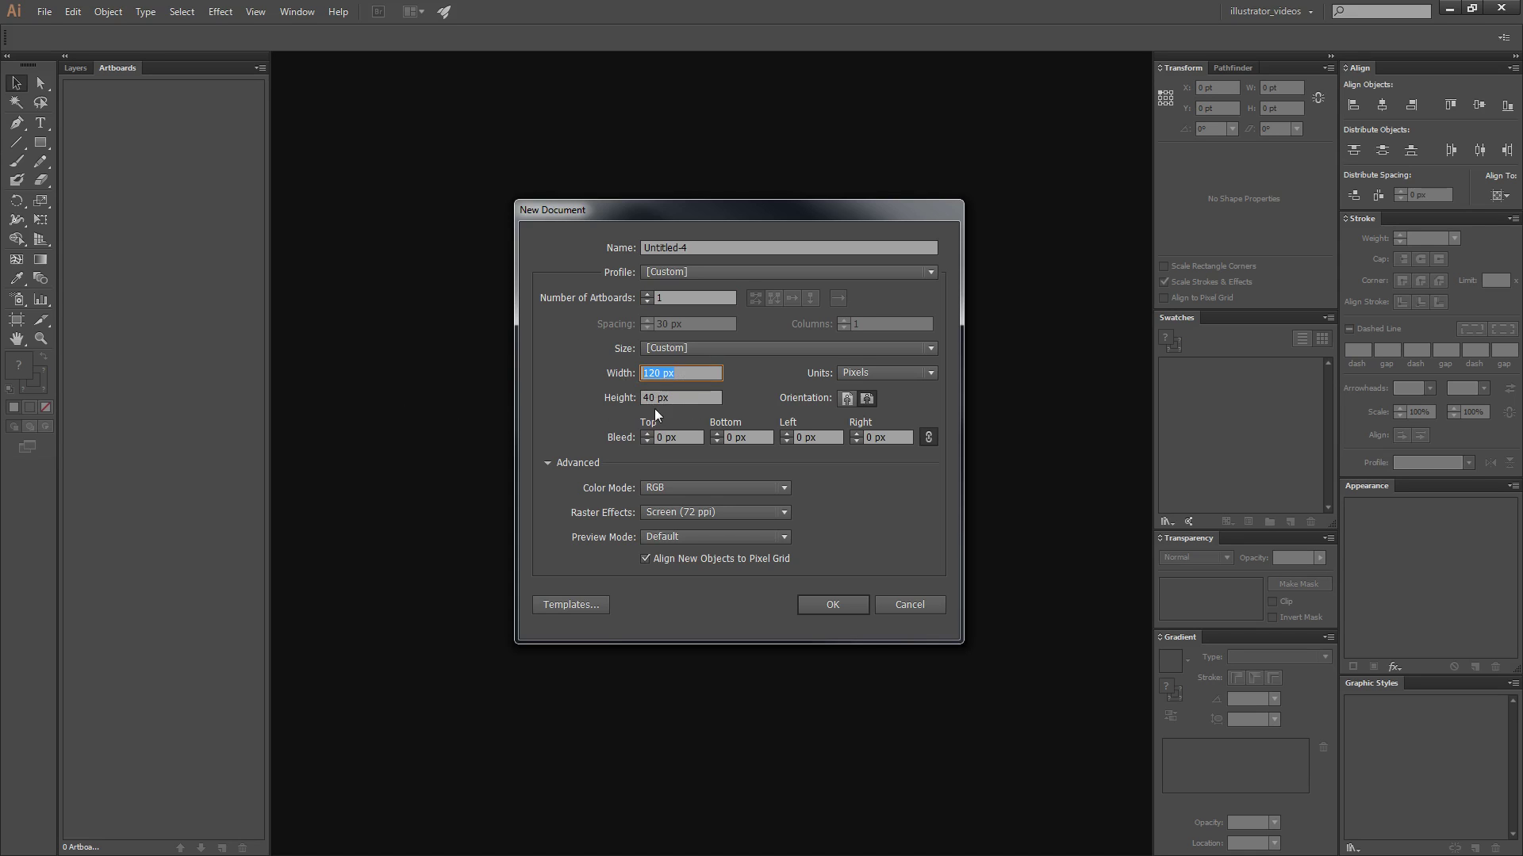
left_click(674, 397)
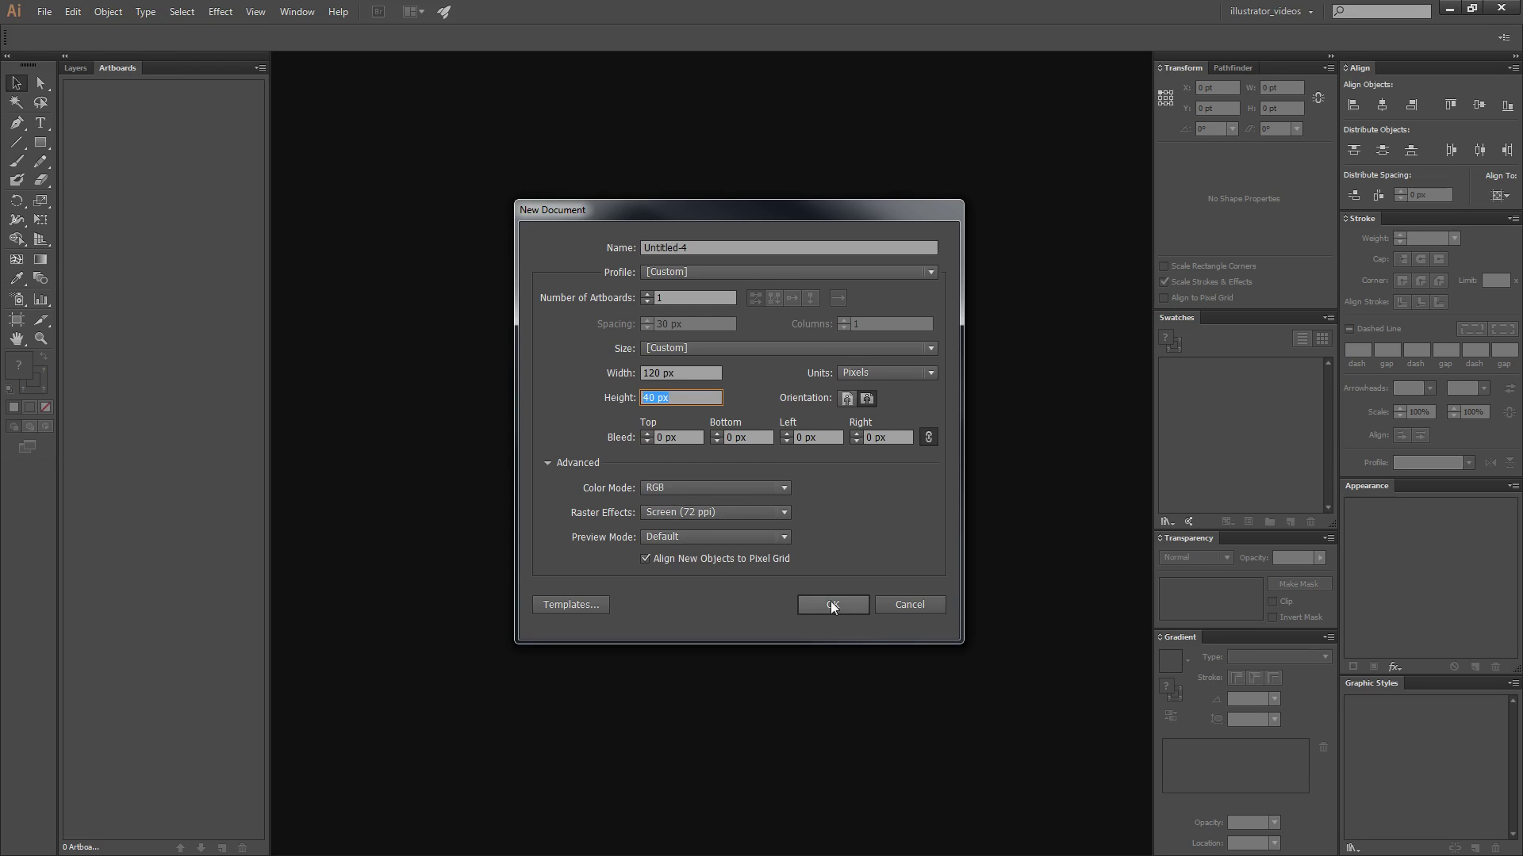
left_click(704, 248)
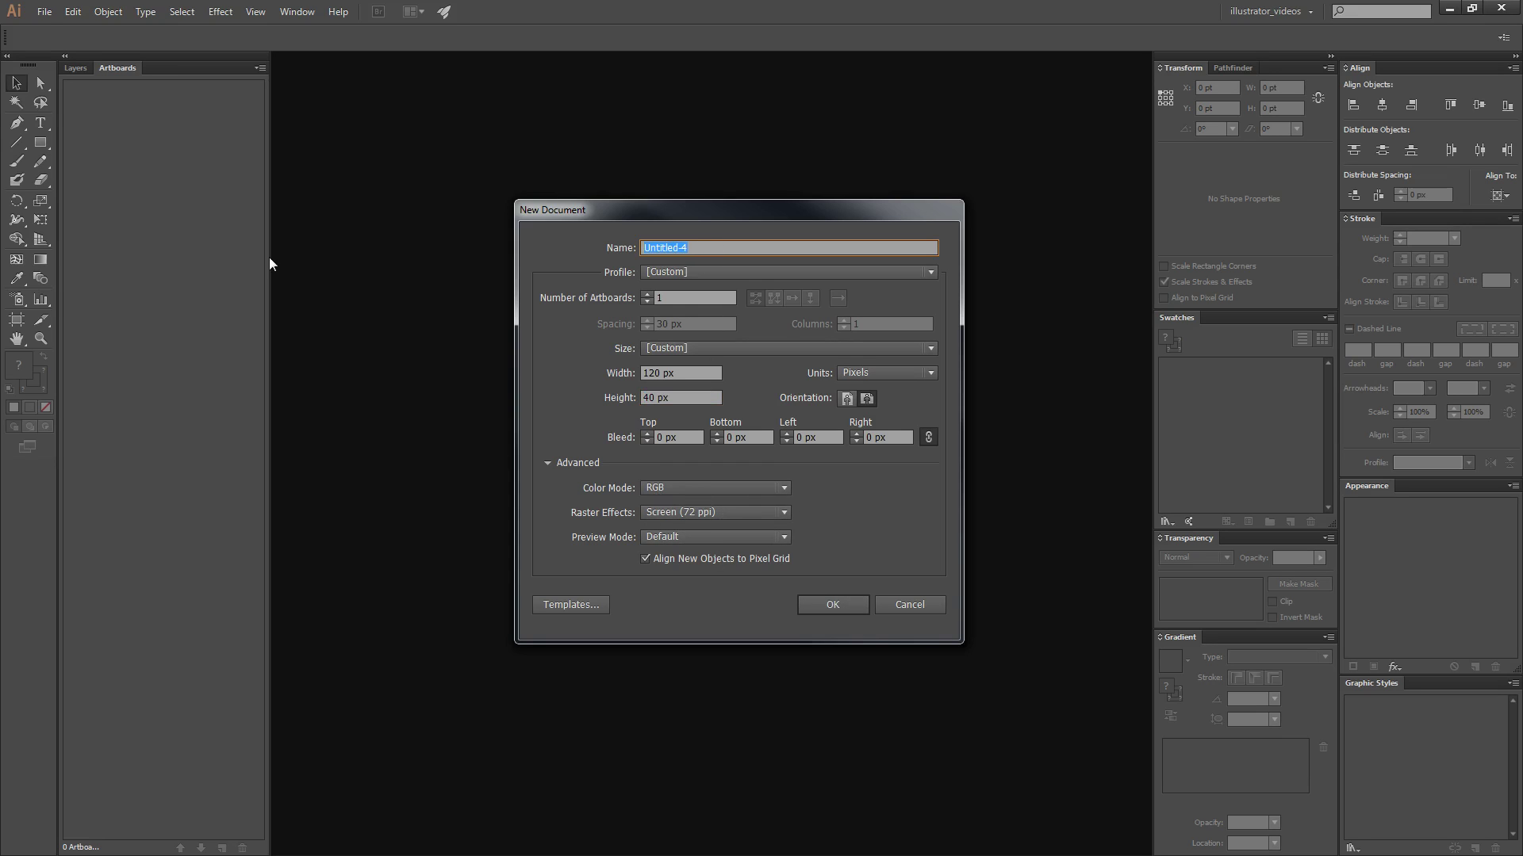
type("ex1_")
type("botao")
left_click(839, 612)
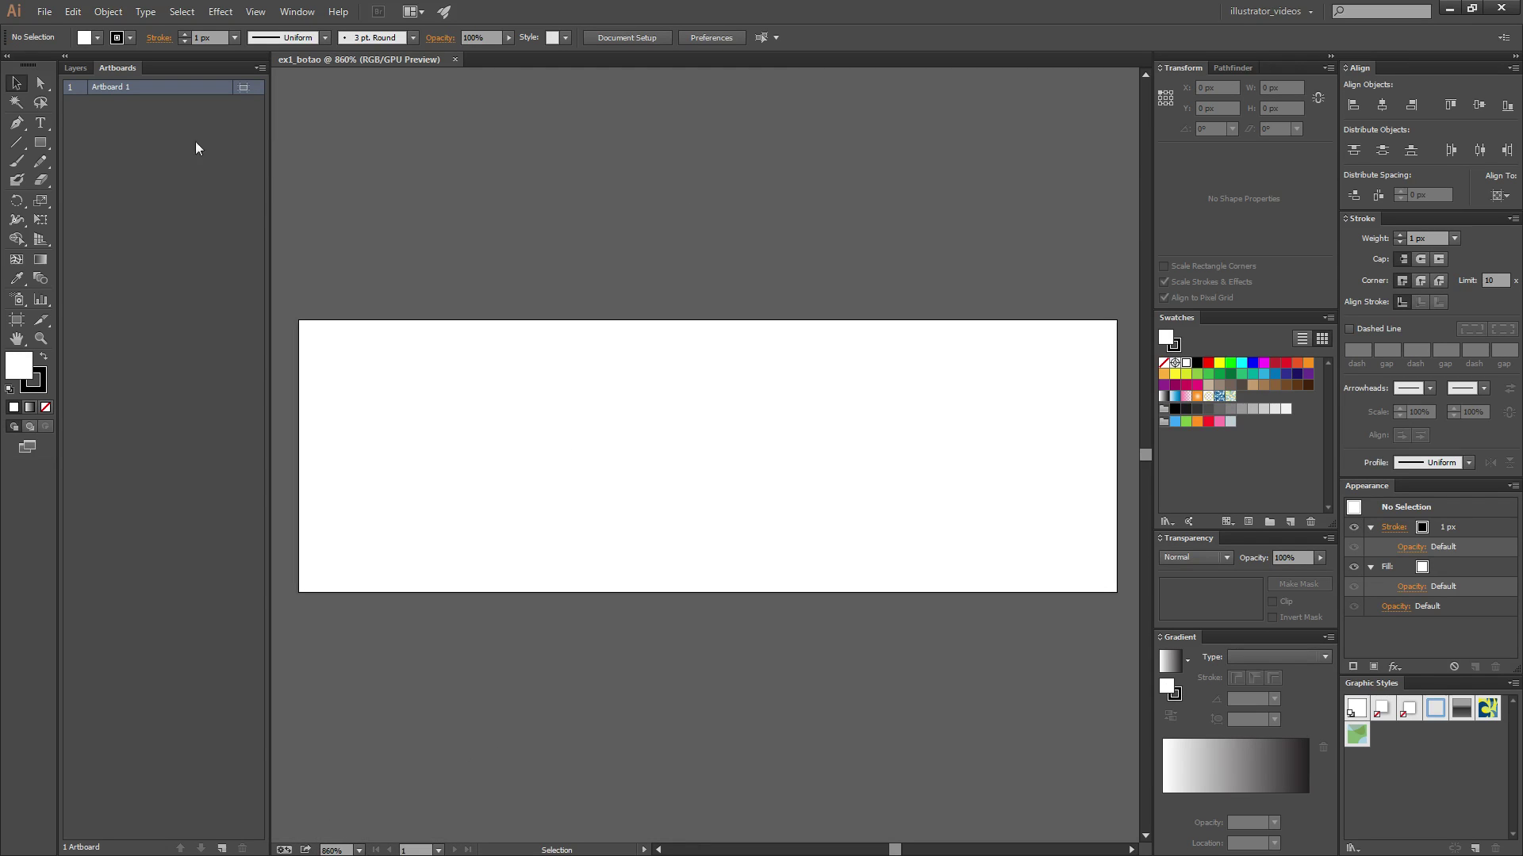
Step: Draw a roughly 76 × 25 px white, black-outlined rectangle on the artboard's left side
left_click(40, 142)
left_click_drag(359, 366, 875, 533)
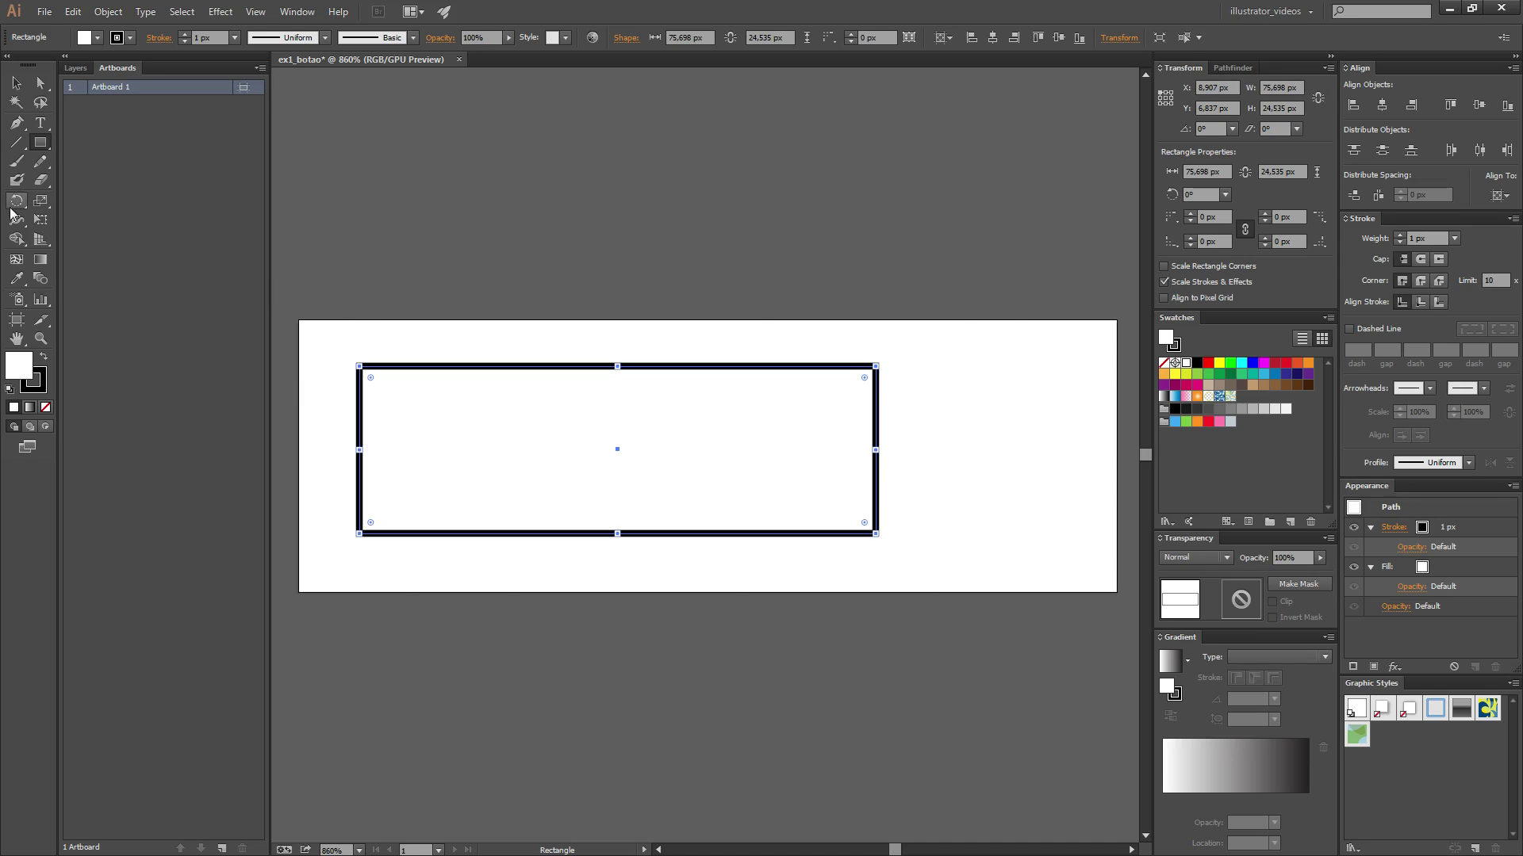
Step: Add a new Layer 2 and move the rectangle into it
left_click(74, 69)
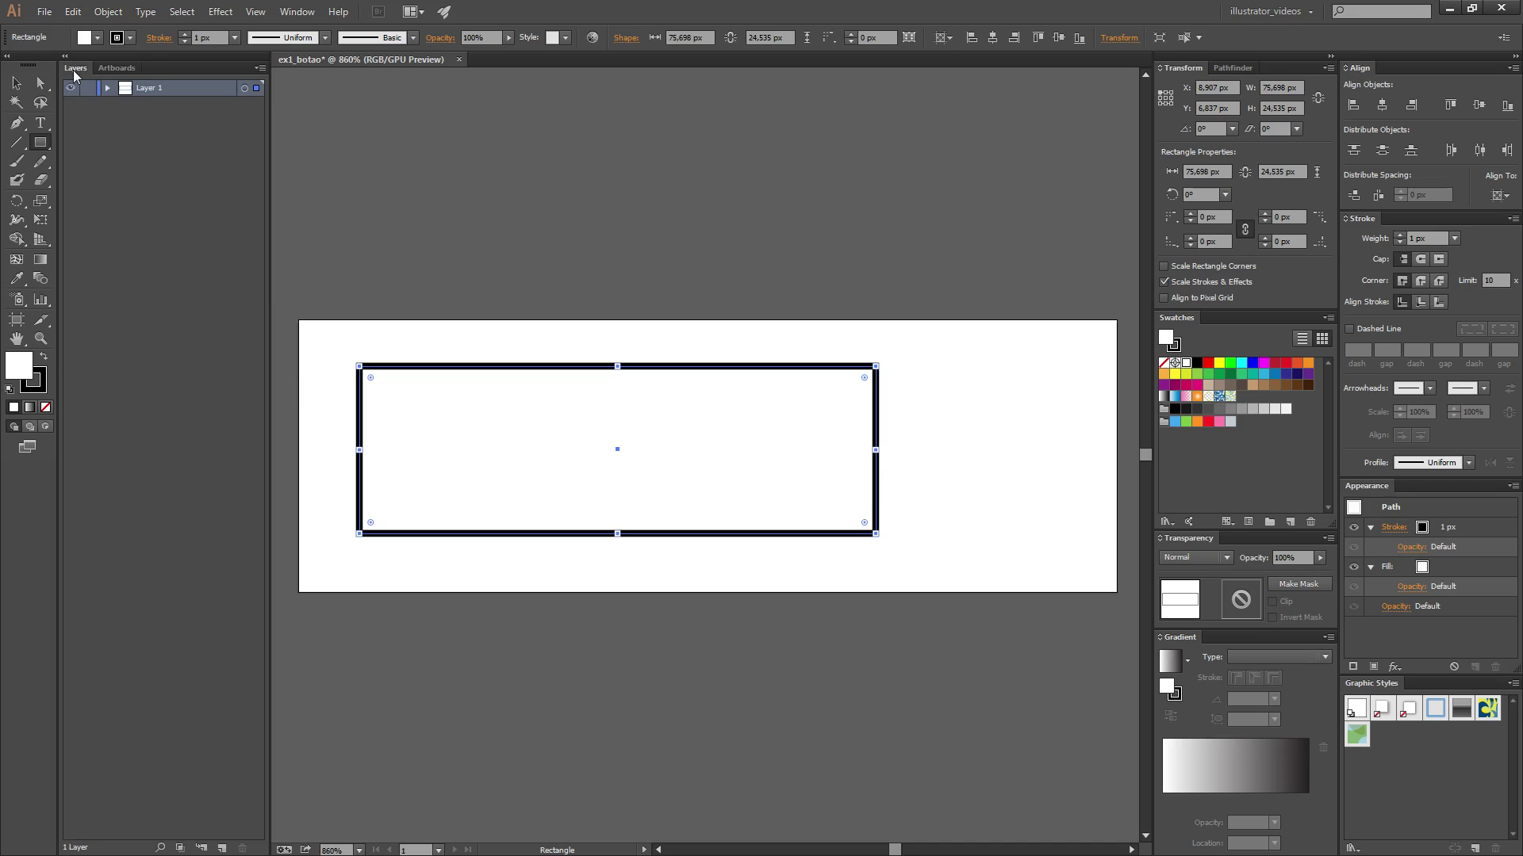
left_click(106, 90)
left_click(106, 89)
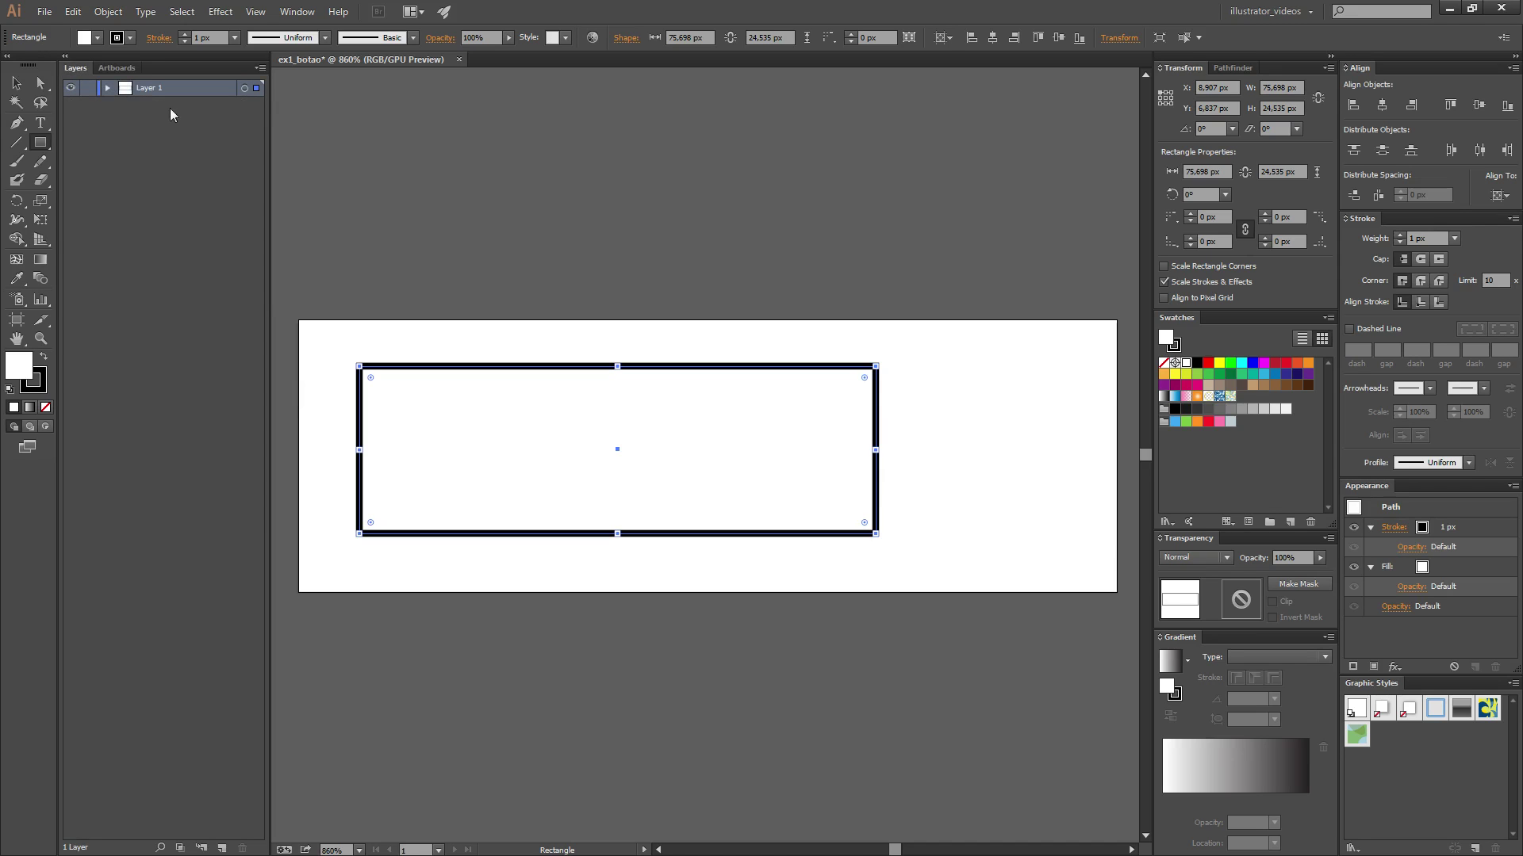
left_click(222, 848)
left_click(108, 104)
left_click_drag(181, 121, 148, 89)
Step: Lock Layer 1, rename it 'fundo', and select it
left_click(88, 105)
double_click(154, 106)
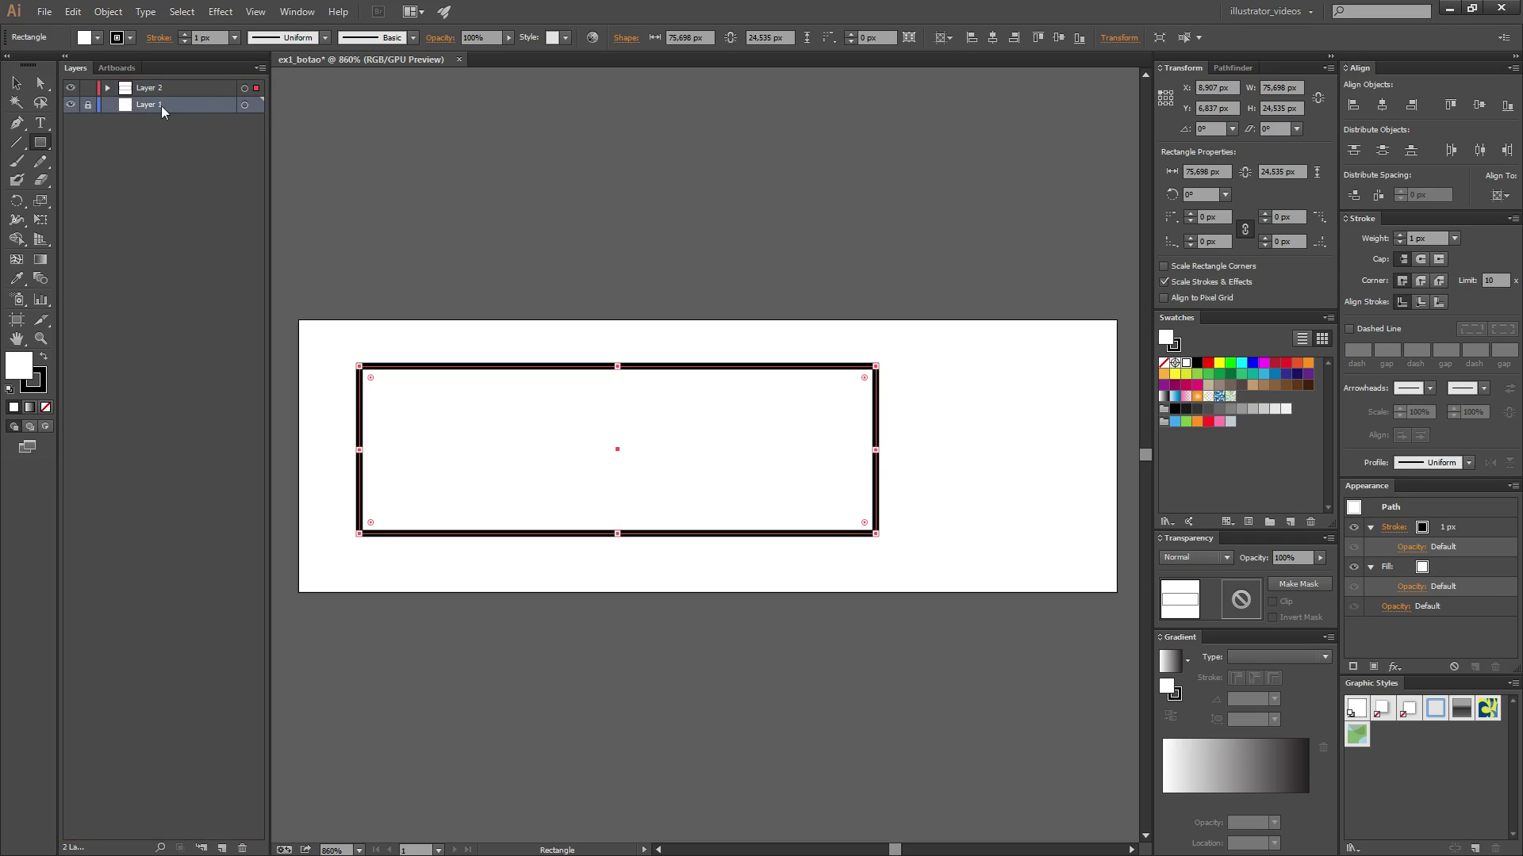
type("fundo")
key("Return")
left_click(98, 206)
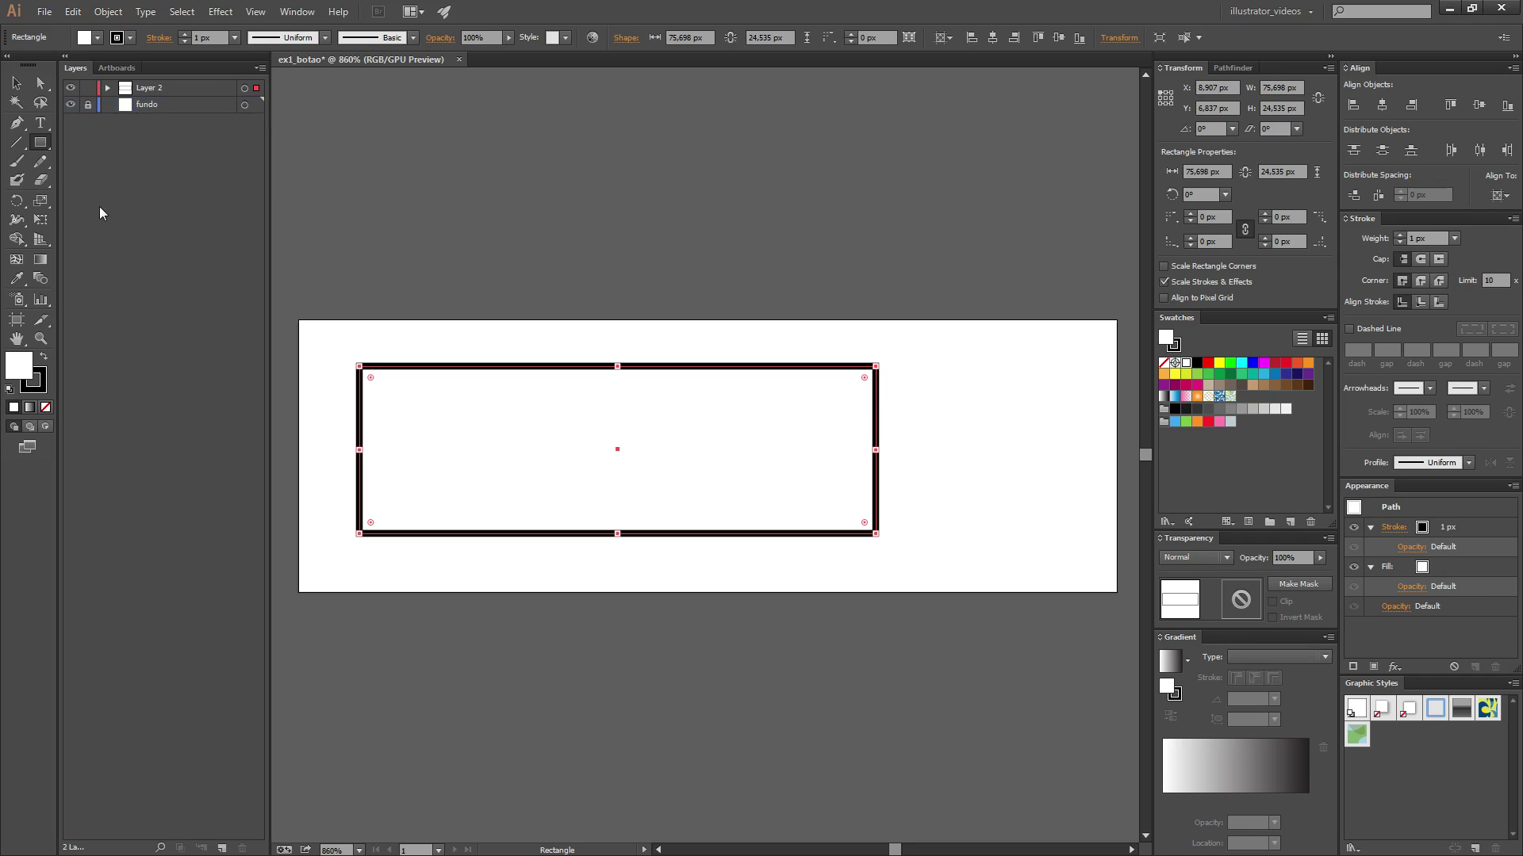
left_click(145, 107)
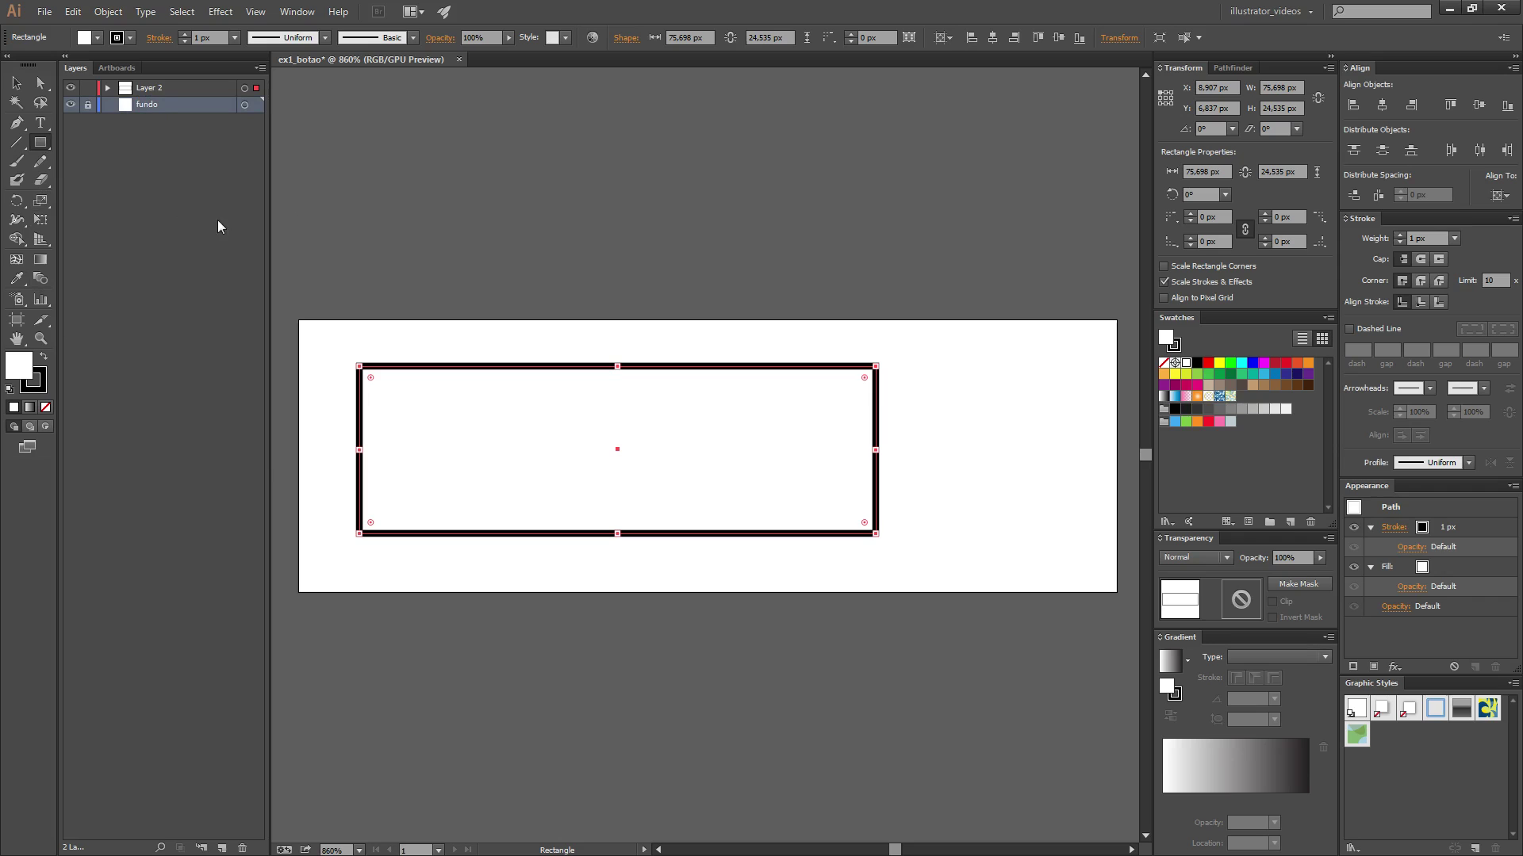
Step: Unlock fundo and draw a stroke-less rectangle covering the whole artboard
left_click(88, 104)
left_click(88, 103)
left_click(88, 105)
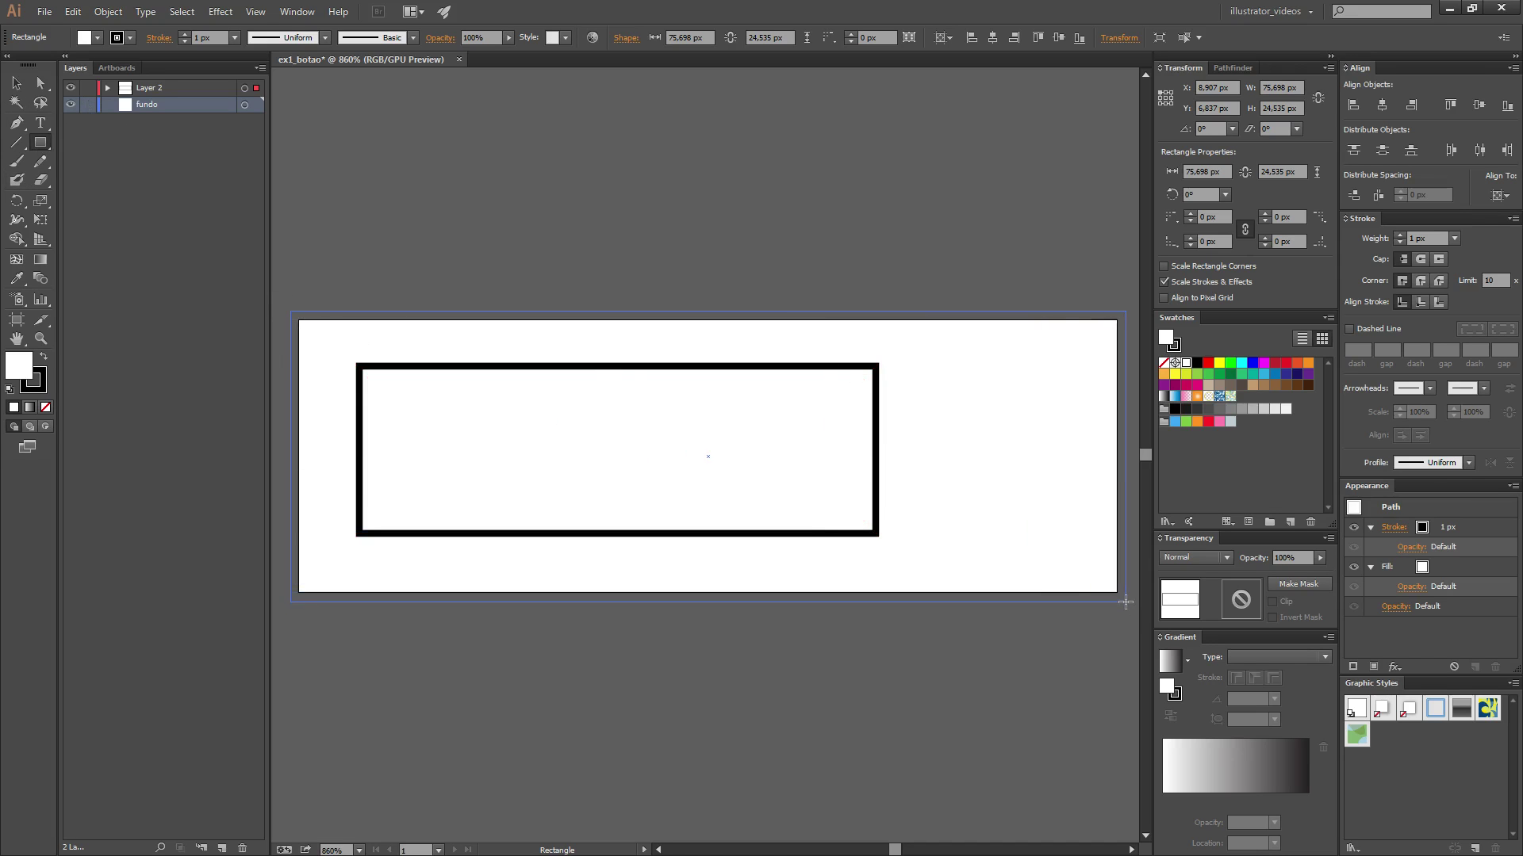
left_click_drag(290, 311, 1125, 600)
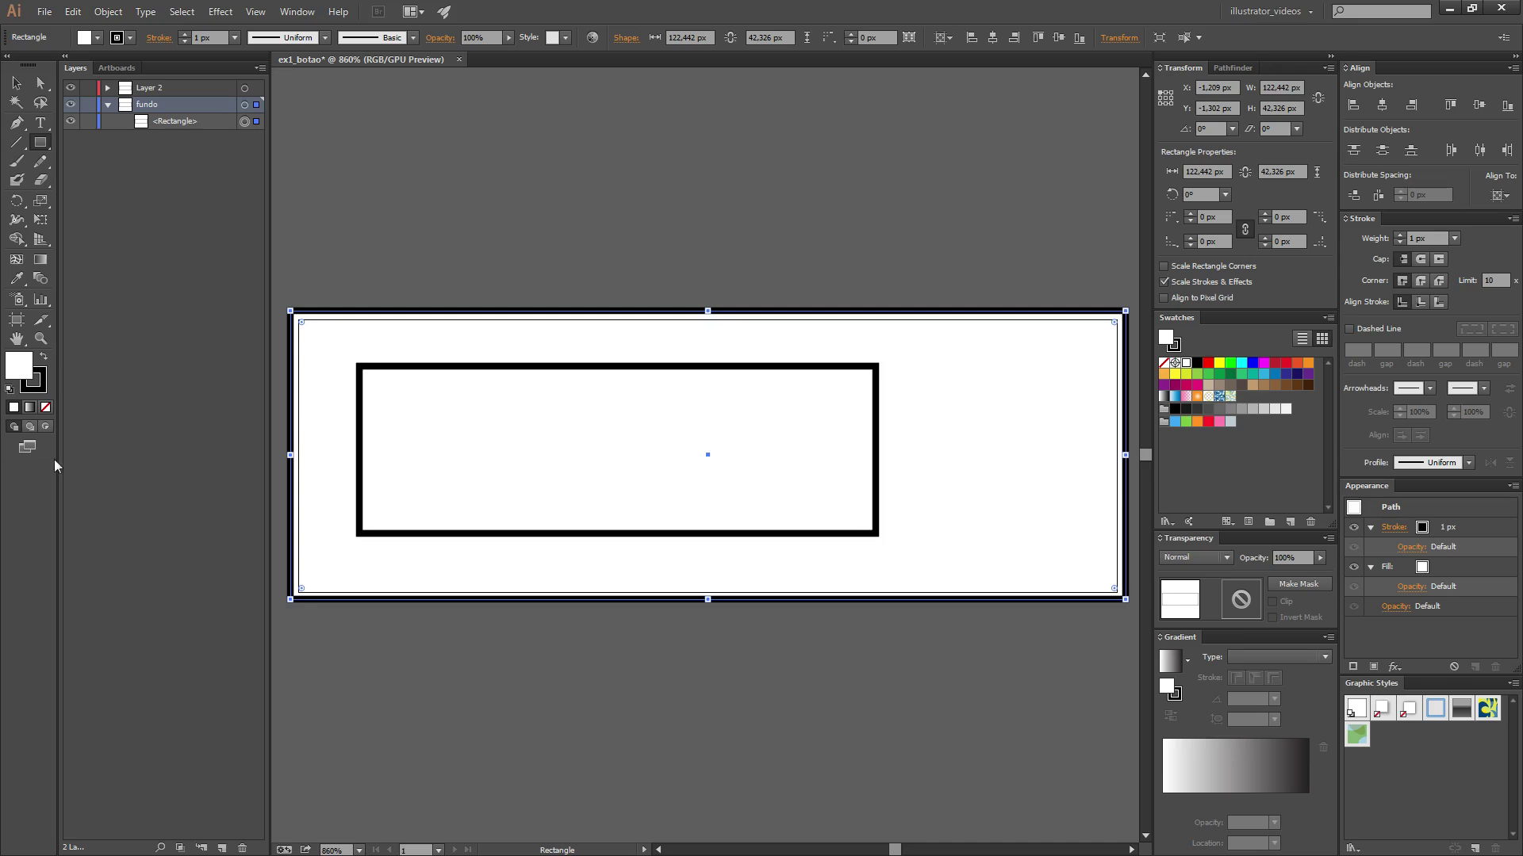
left_click(36, 382)
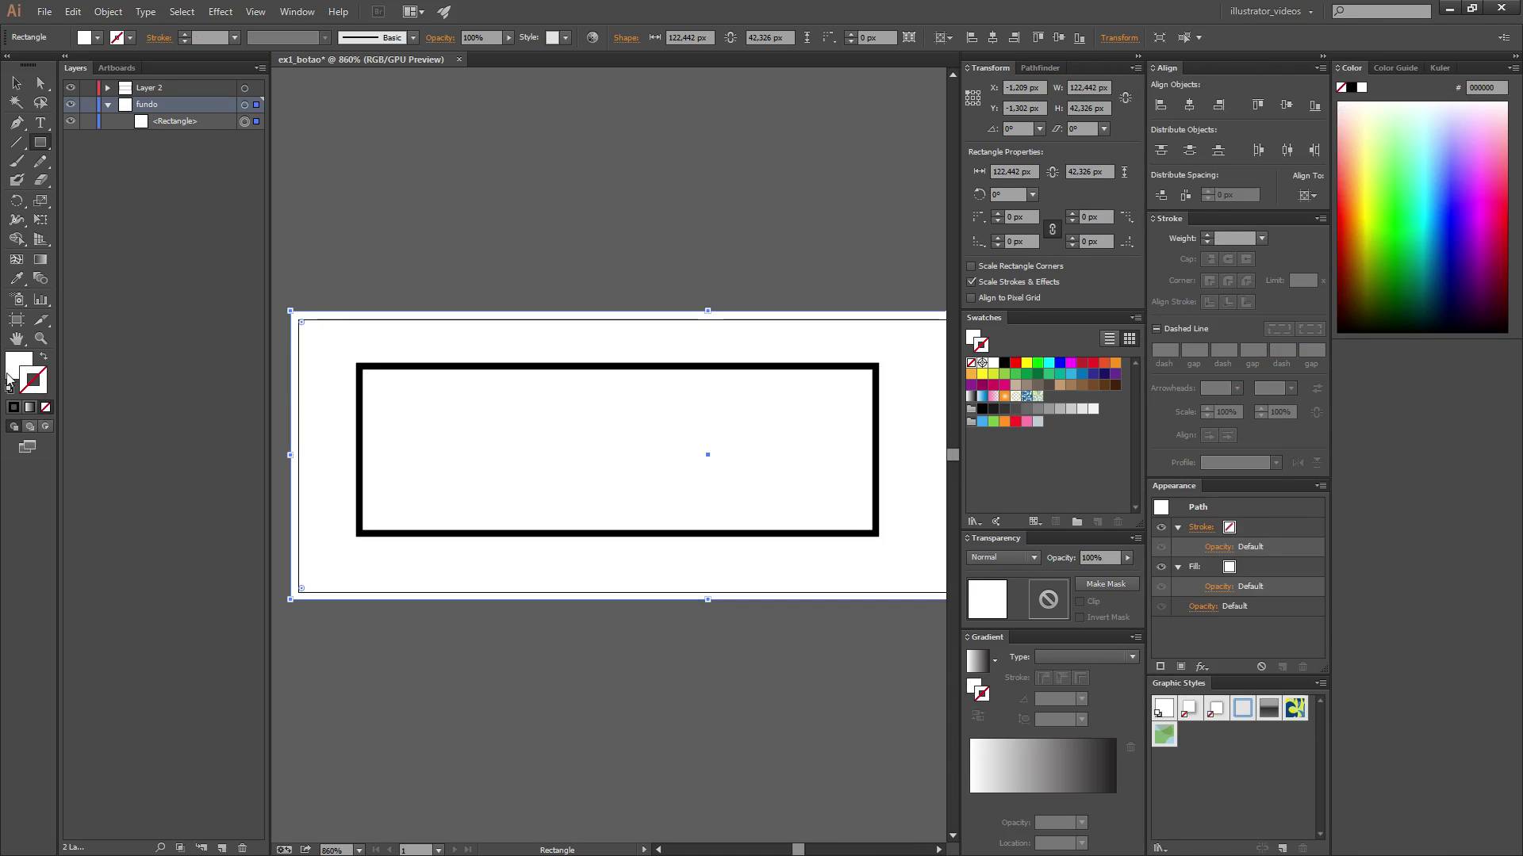
Step: Fill the background rectangle with dark olive #454100, then lock and hide fundo
left_click_drag(1365, 255, 1361, 282)
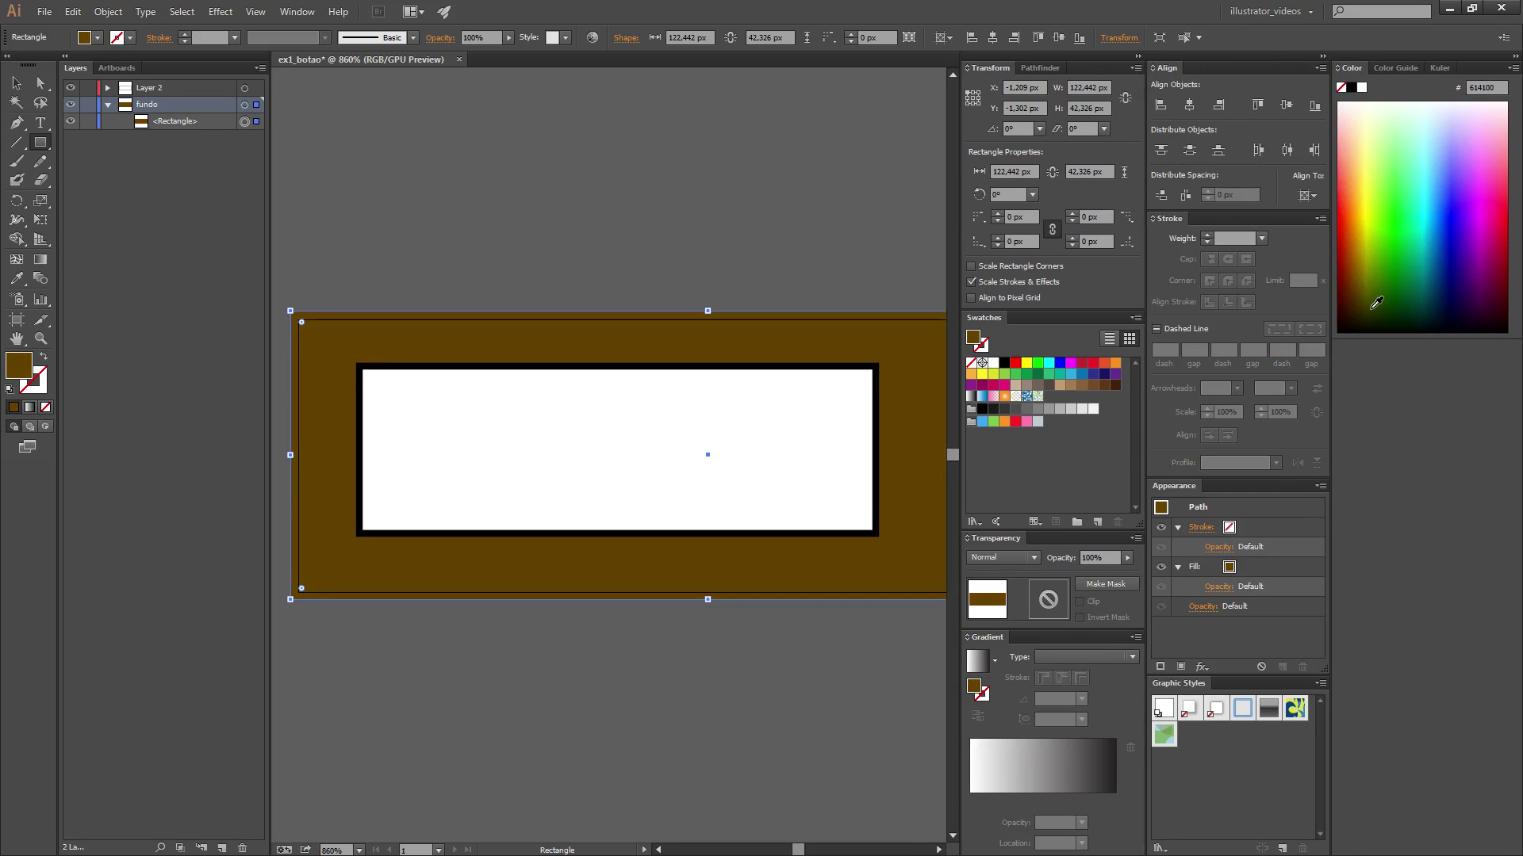
left_click(1369, 301)
left_click_drag(1366, 299, 1368, 295)
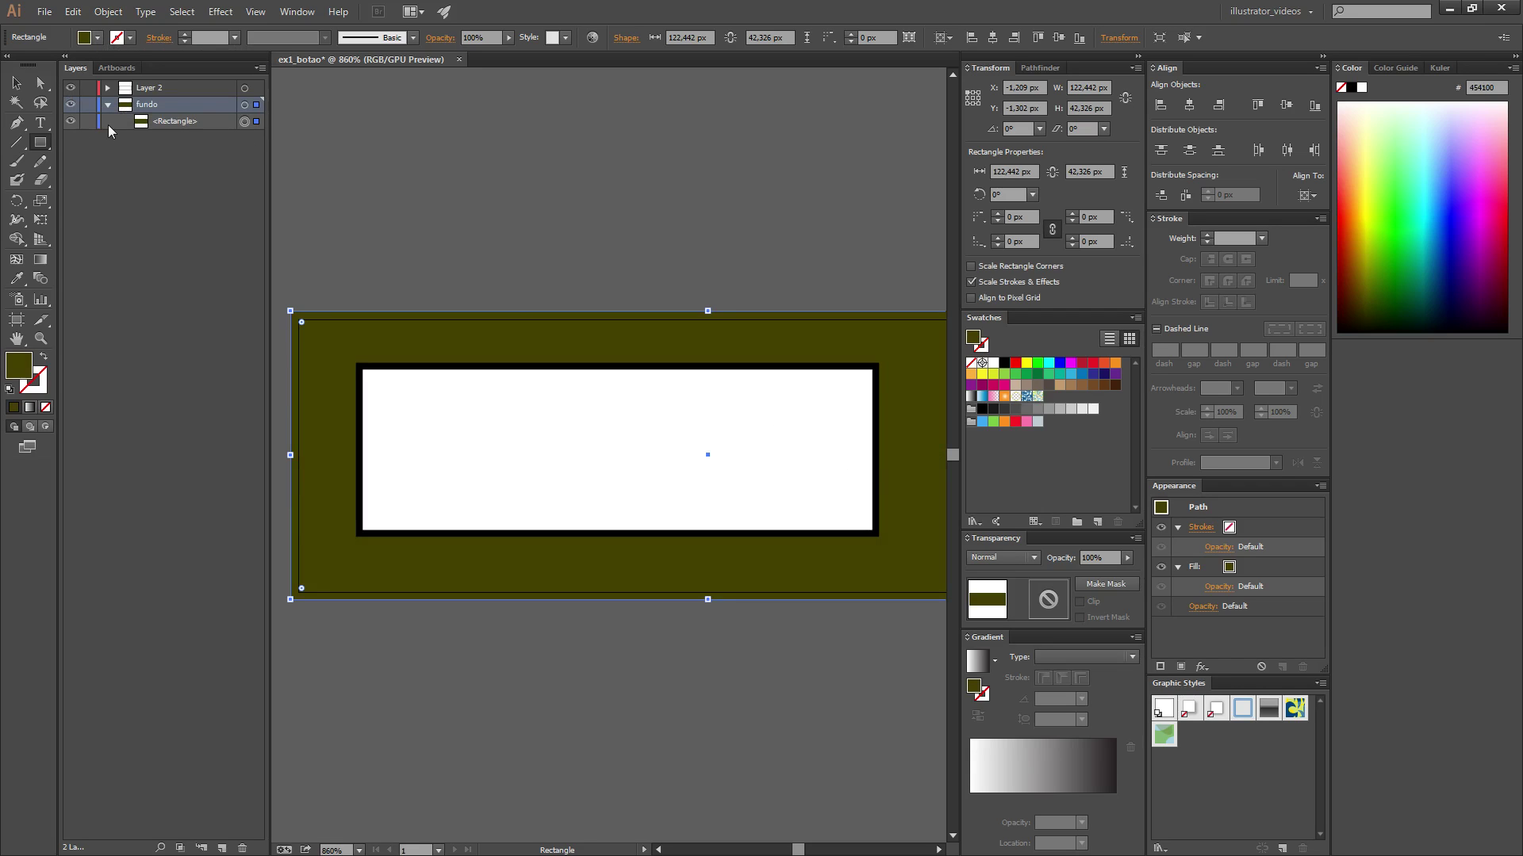
left_click(107, 104)
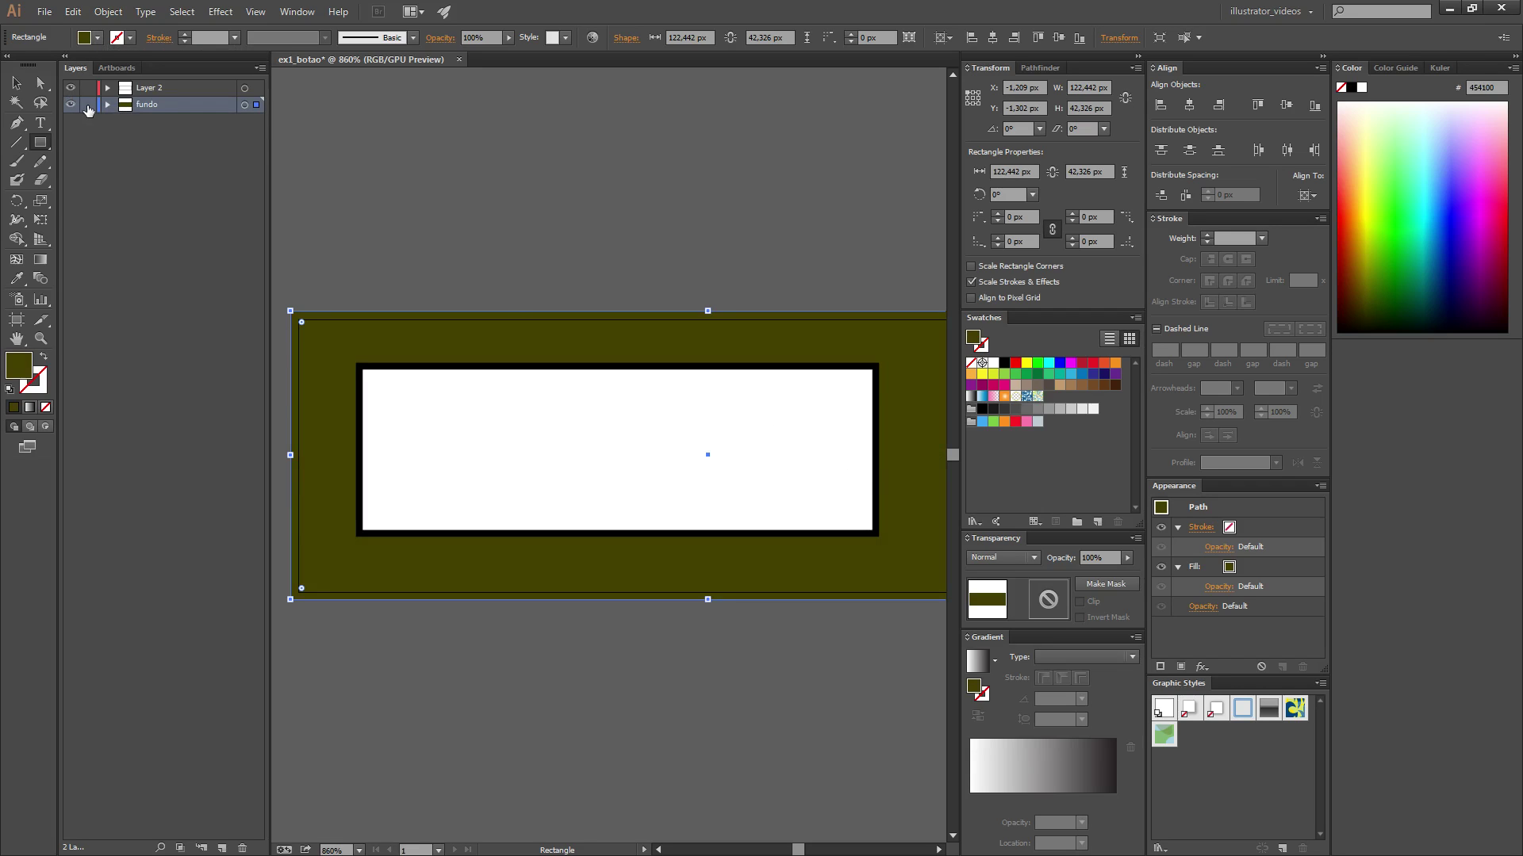
left_click(88, 104)
left_click(70, 104)
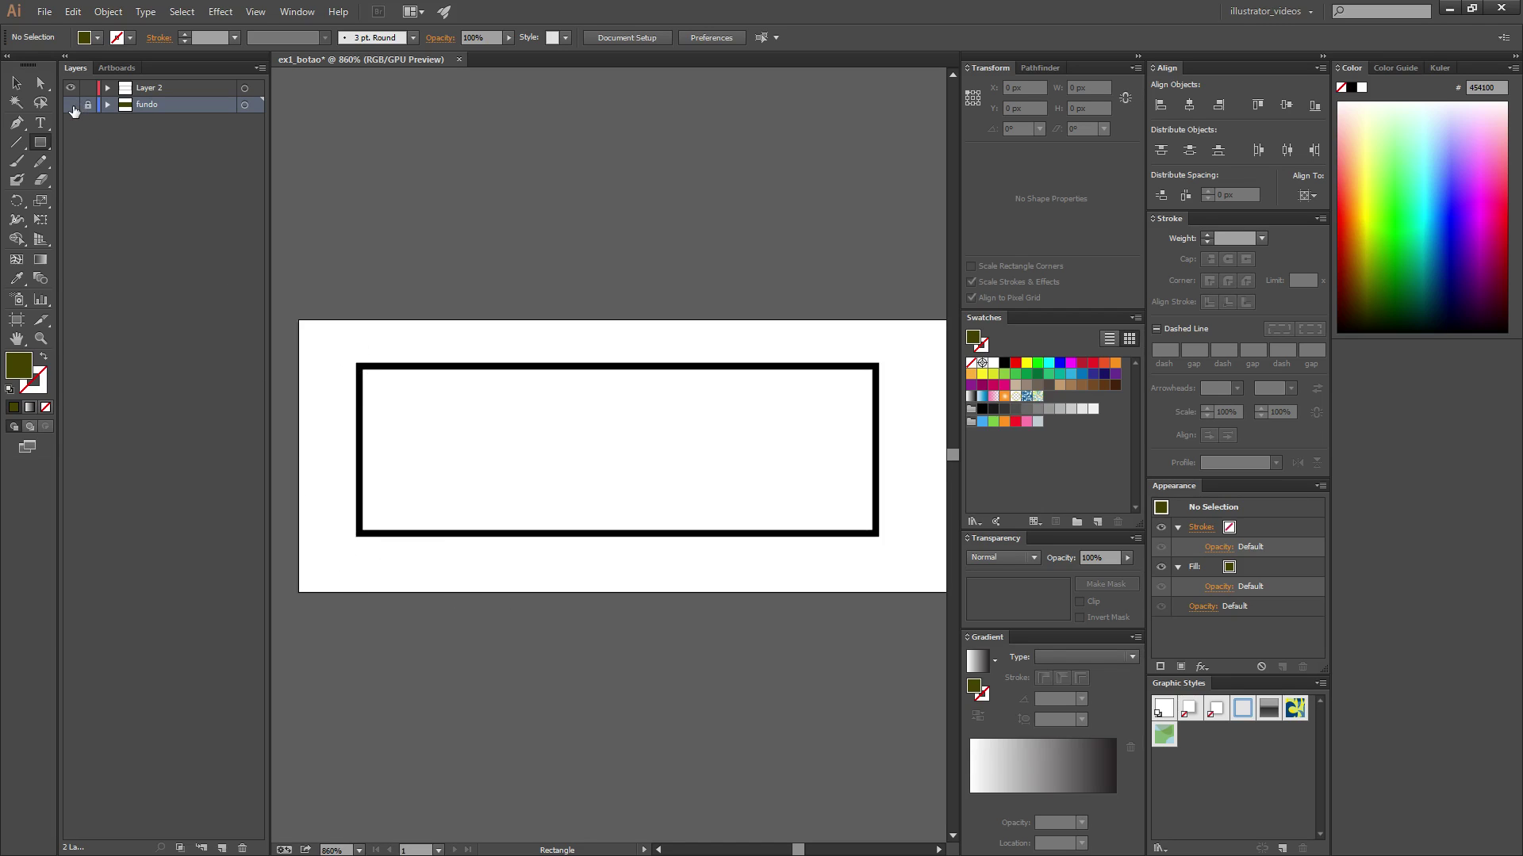
Step: Collapse the Color panel to icons and select the Layer 2 rectangle with Direct Selection
left_click(72, 105)
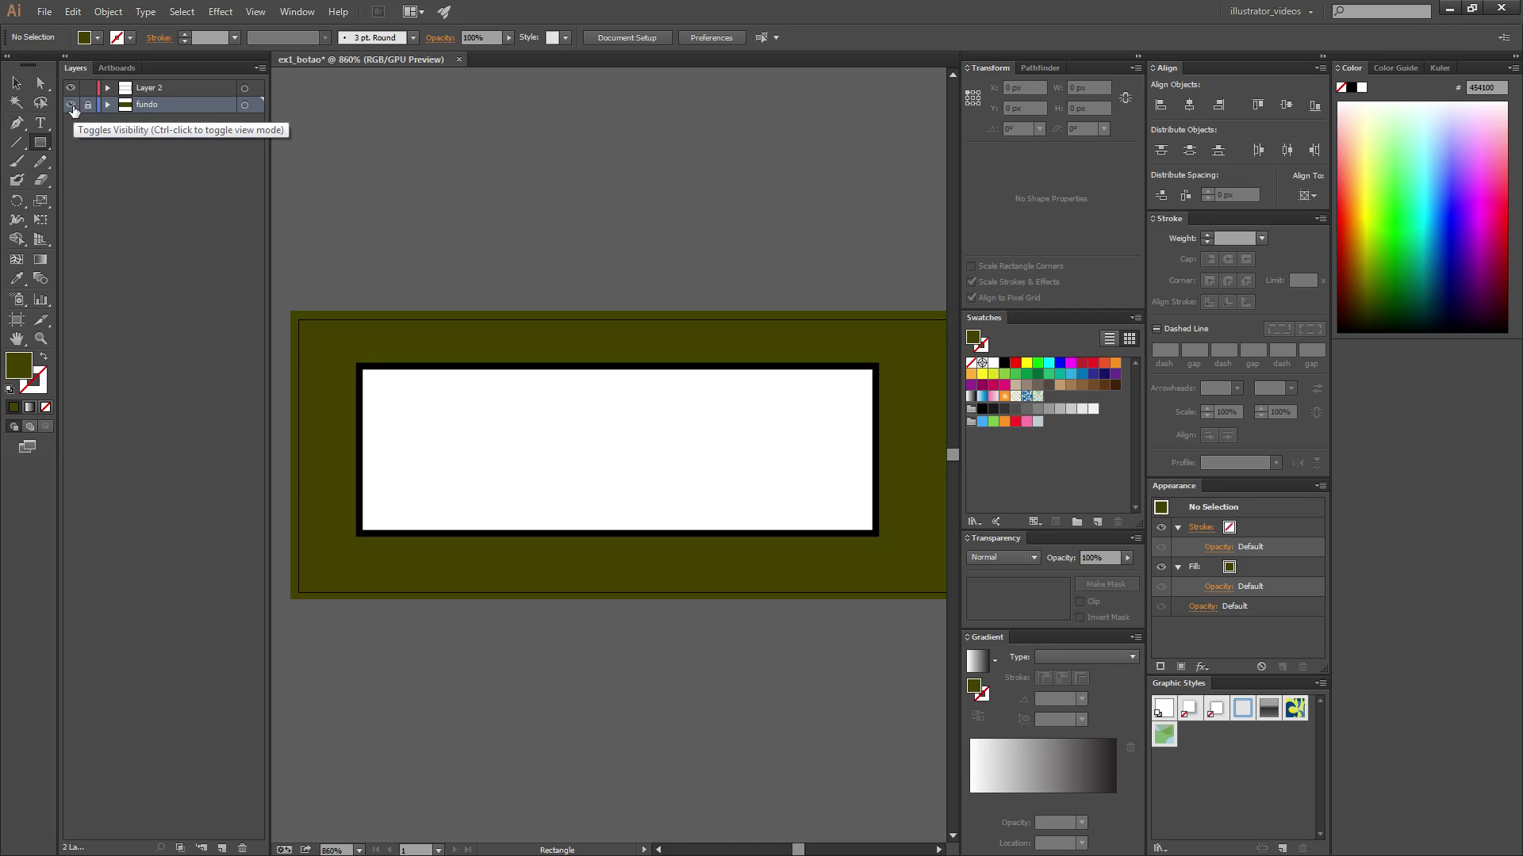
left_click(71, 107)
key("a")
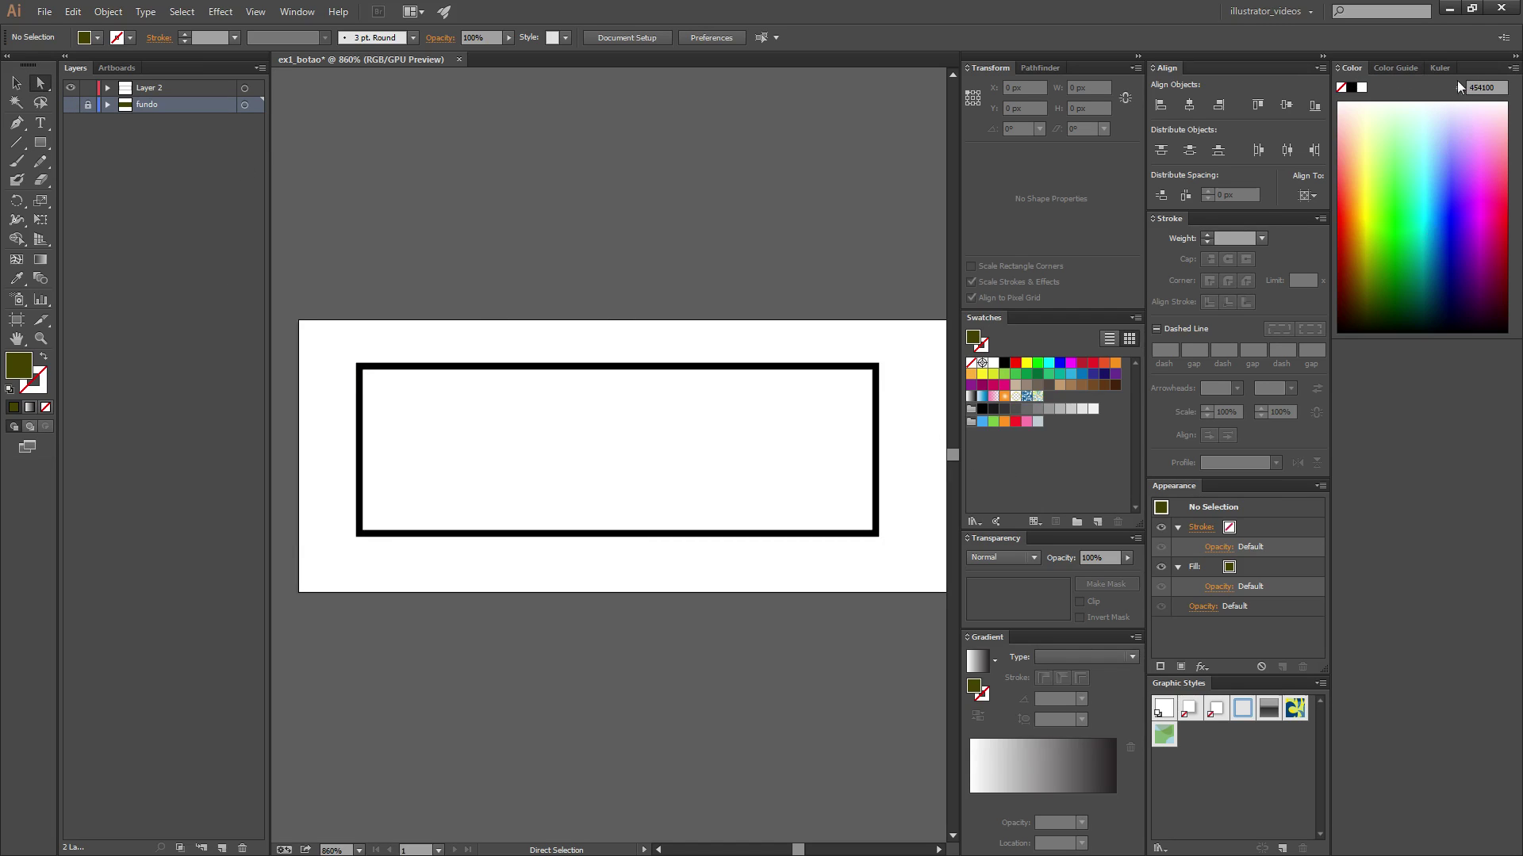
left_click(1515, 56)
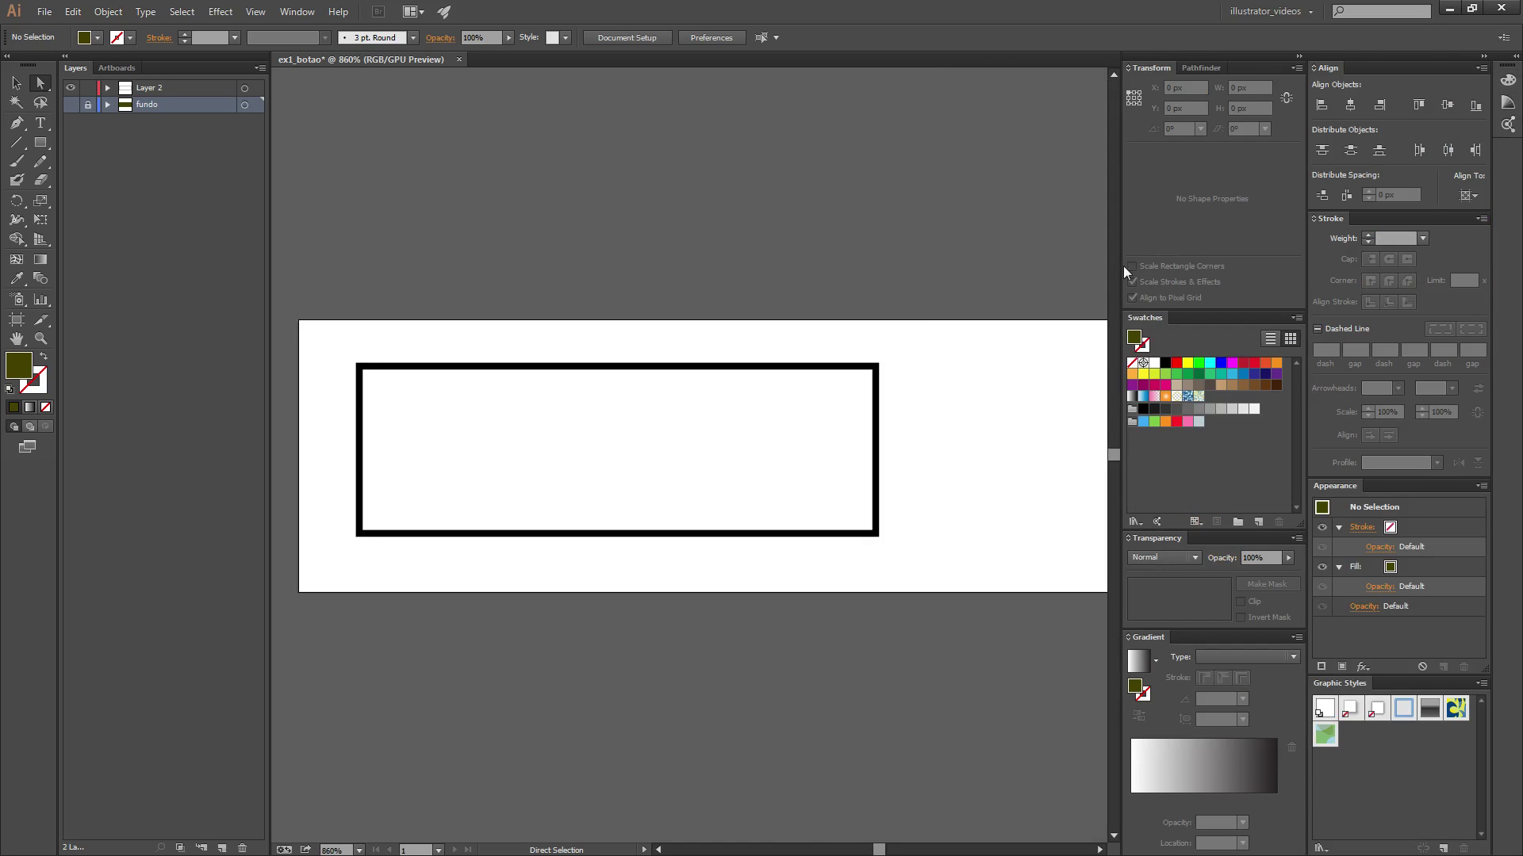
scroll(582, 593, "right", 1)
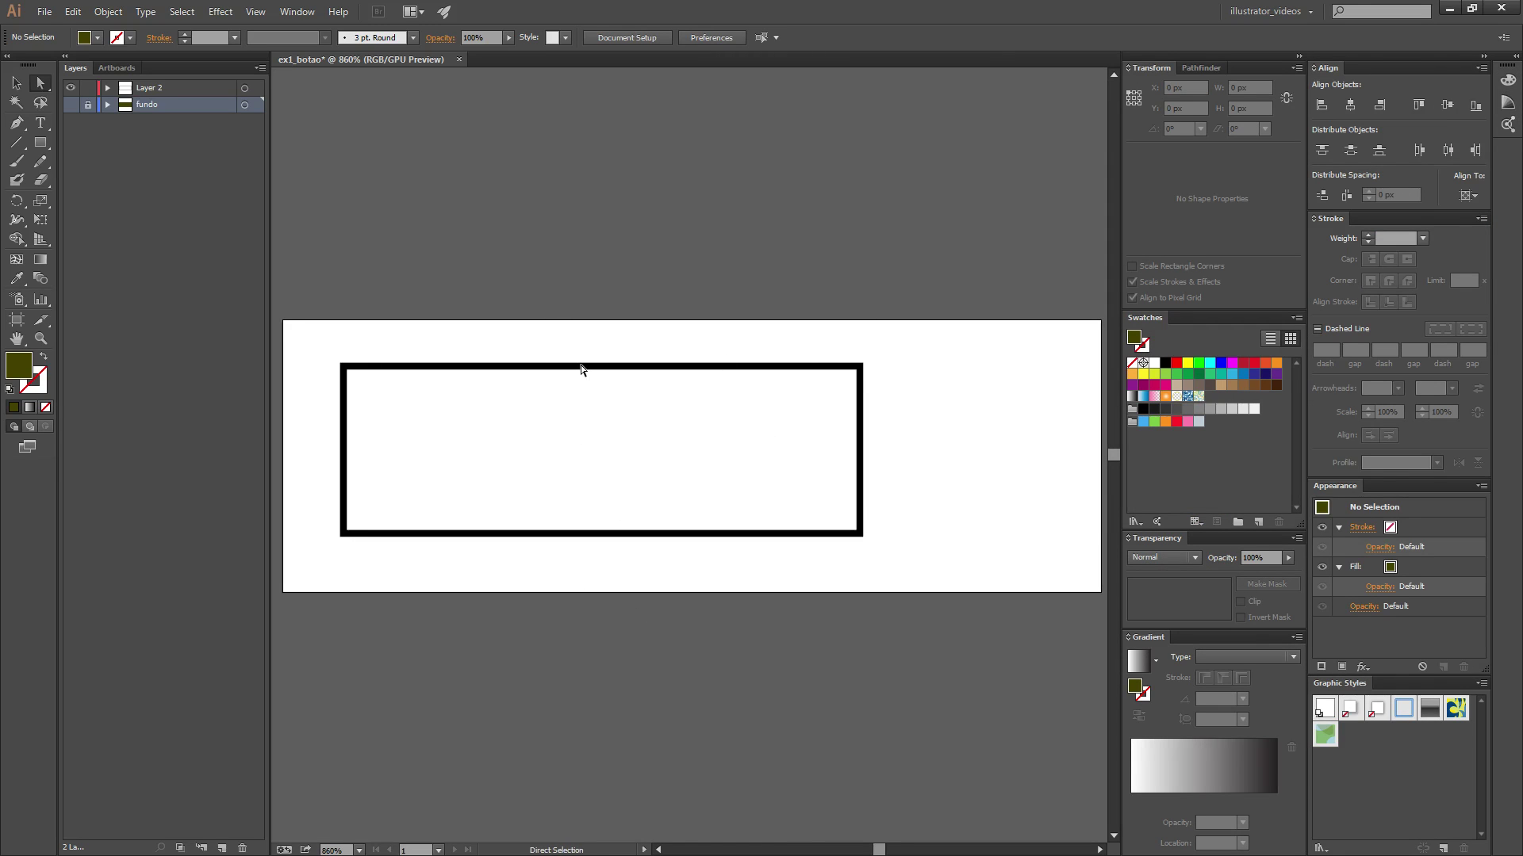
left_click(719, 433)
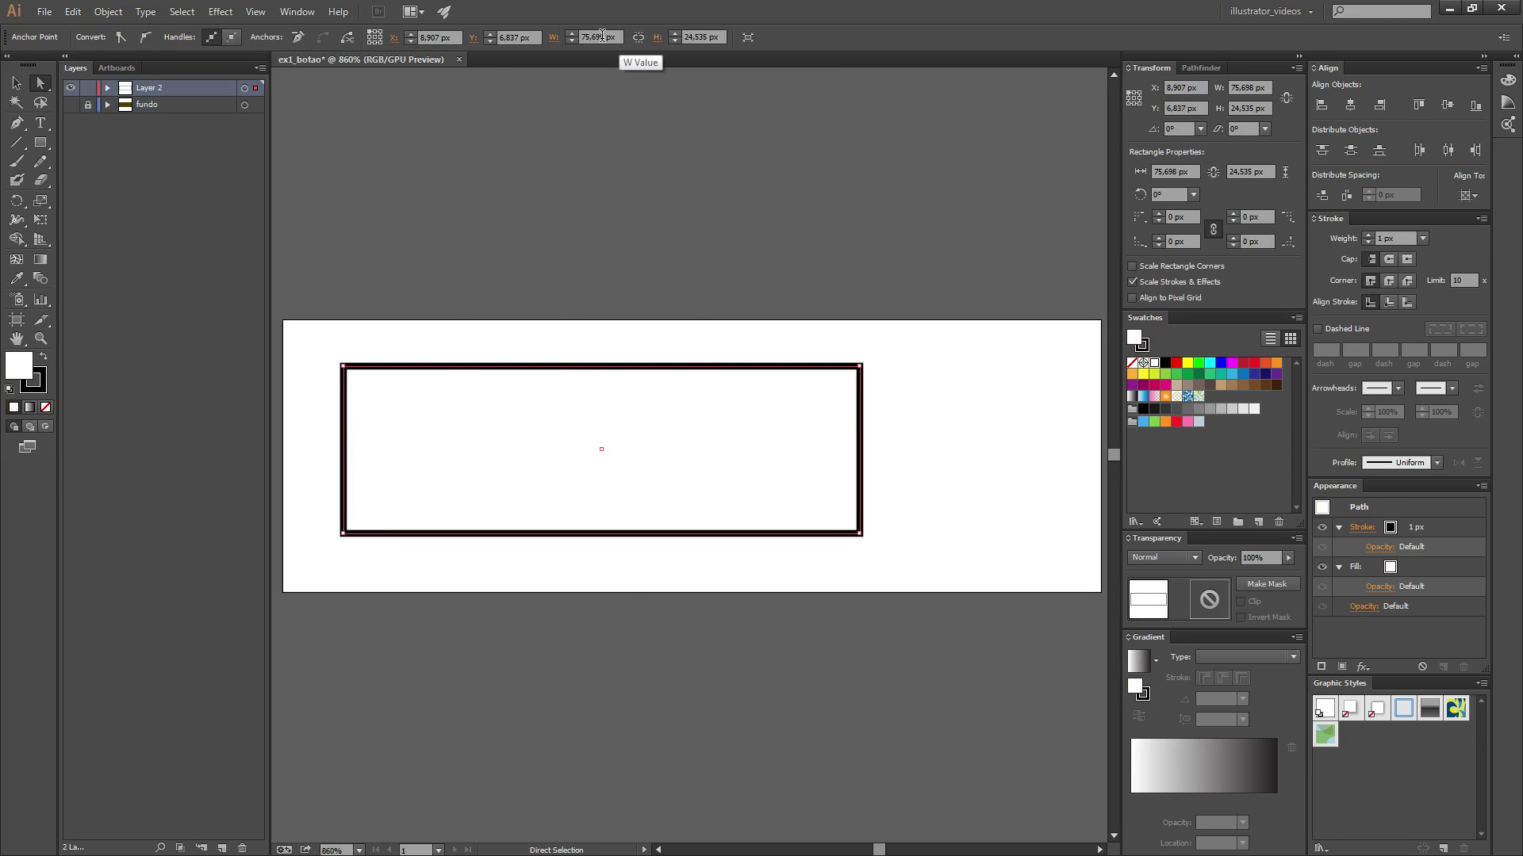
Step: Move the rectangle to X 0, Y 0 using the top-left reference point
left_click(458, 38)
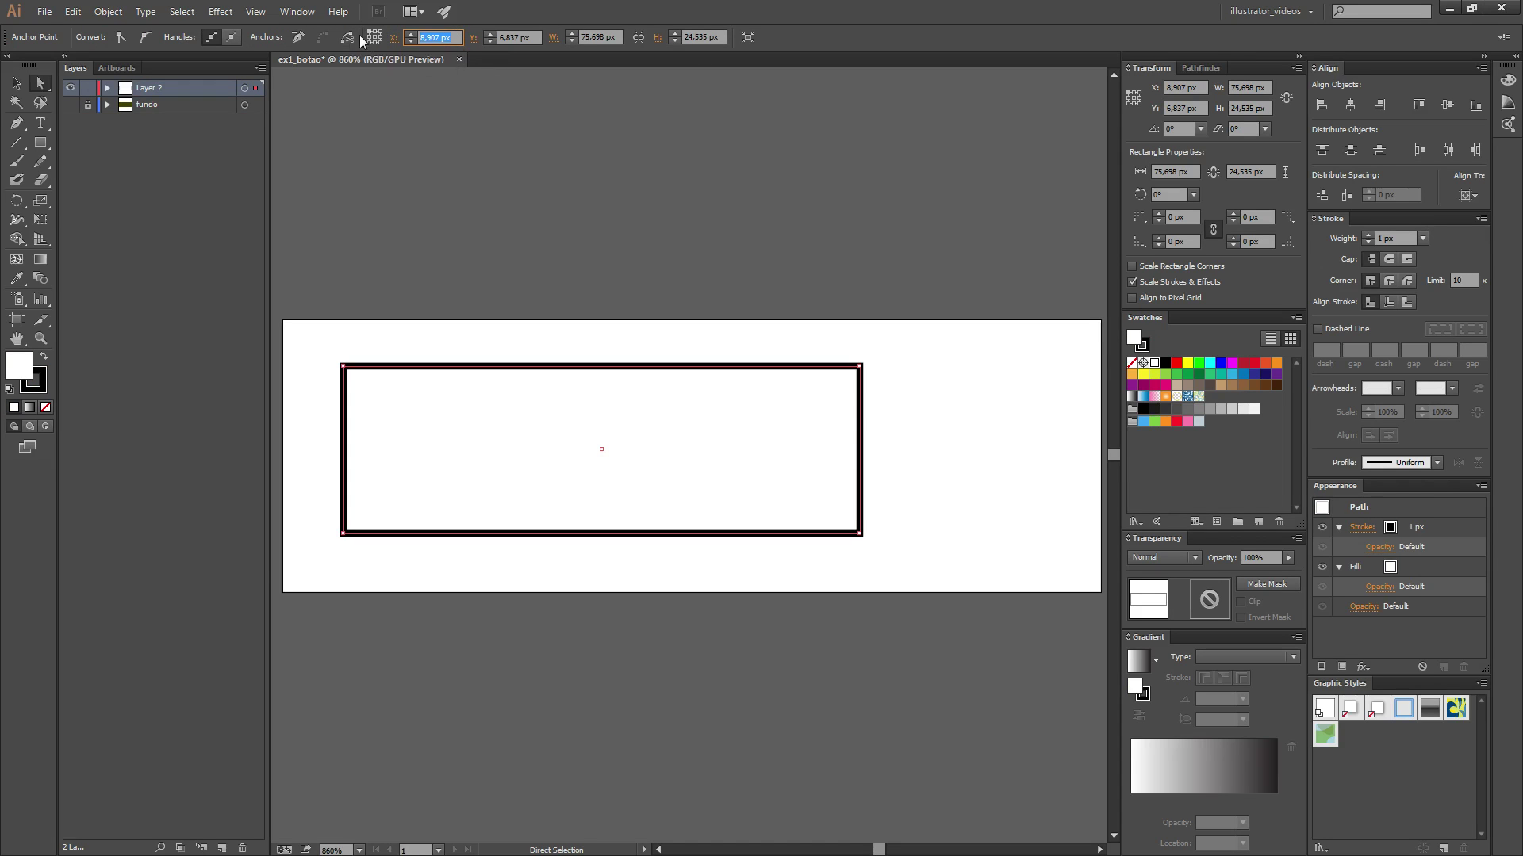
left_click(375, 38)
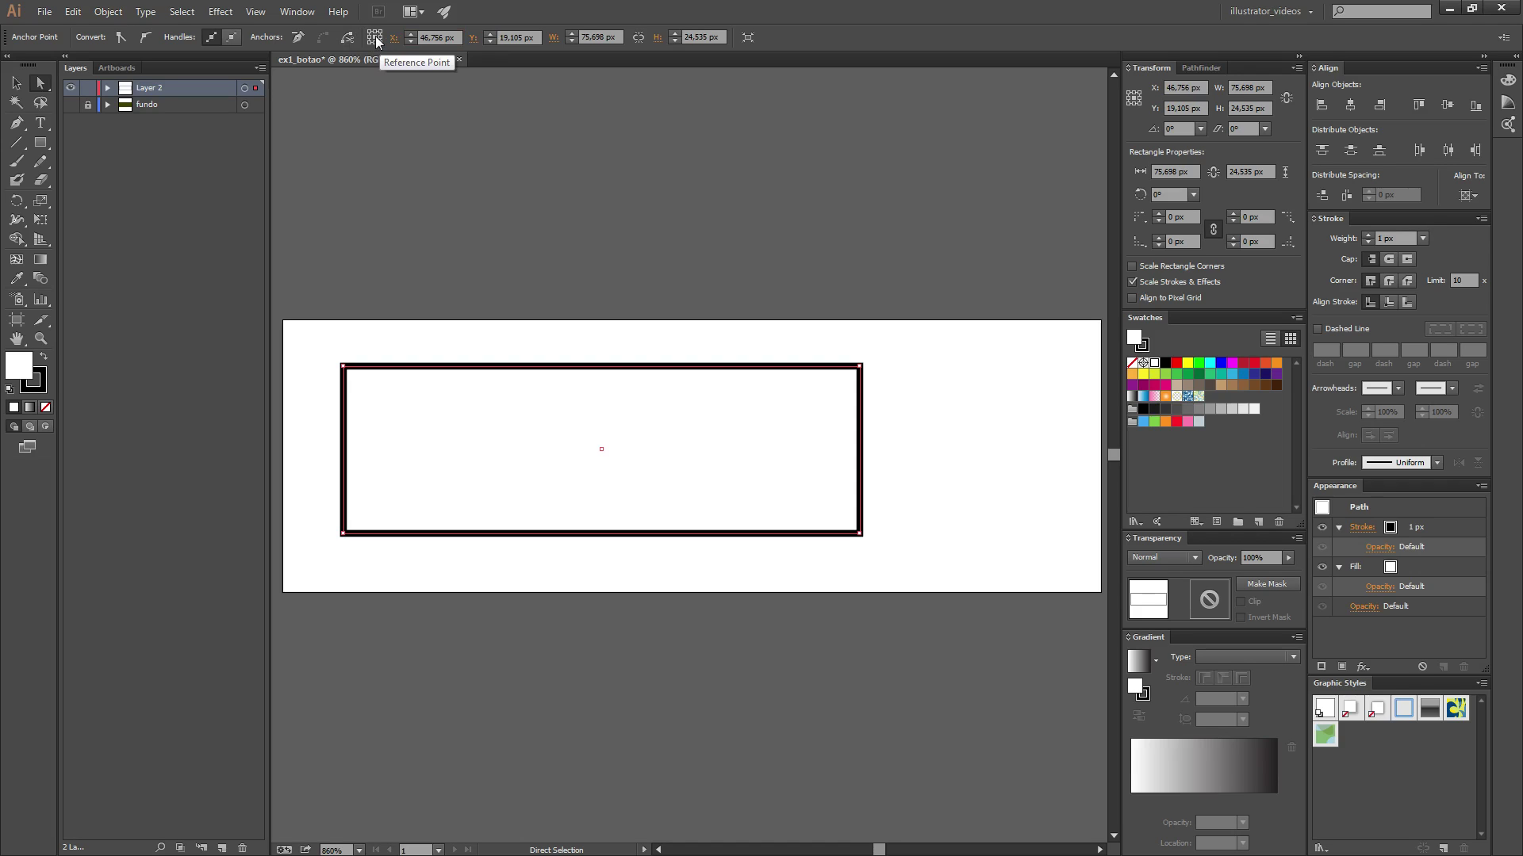
left_click(369, 33)
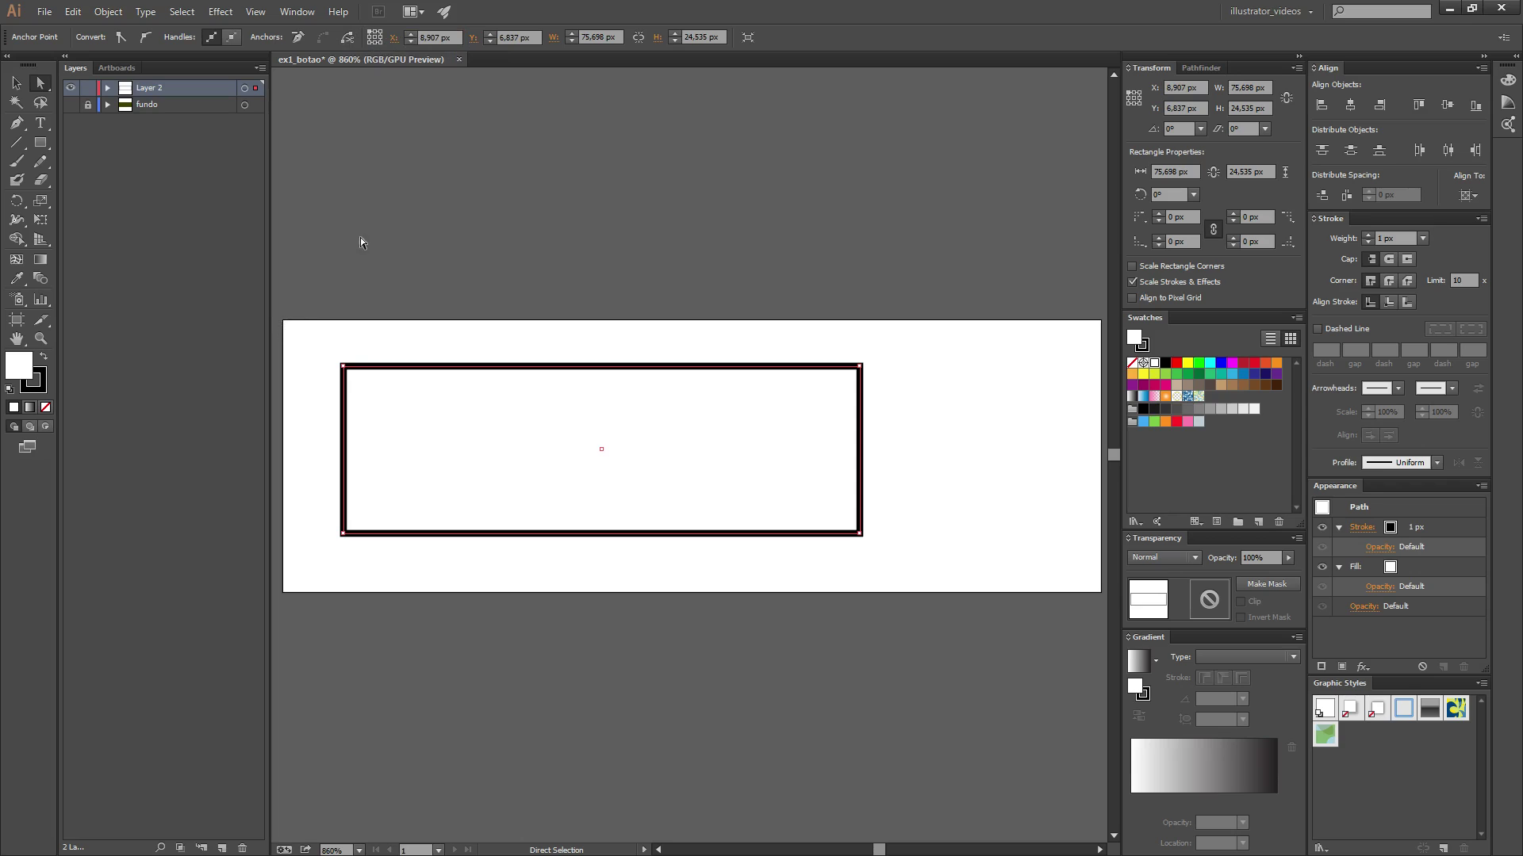
left_click(452, 37)
type("0")
key("Return")
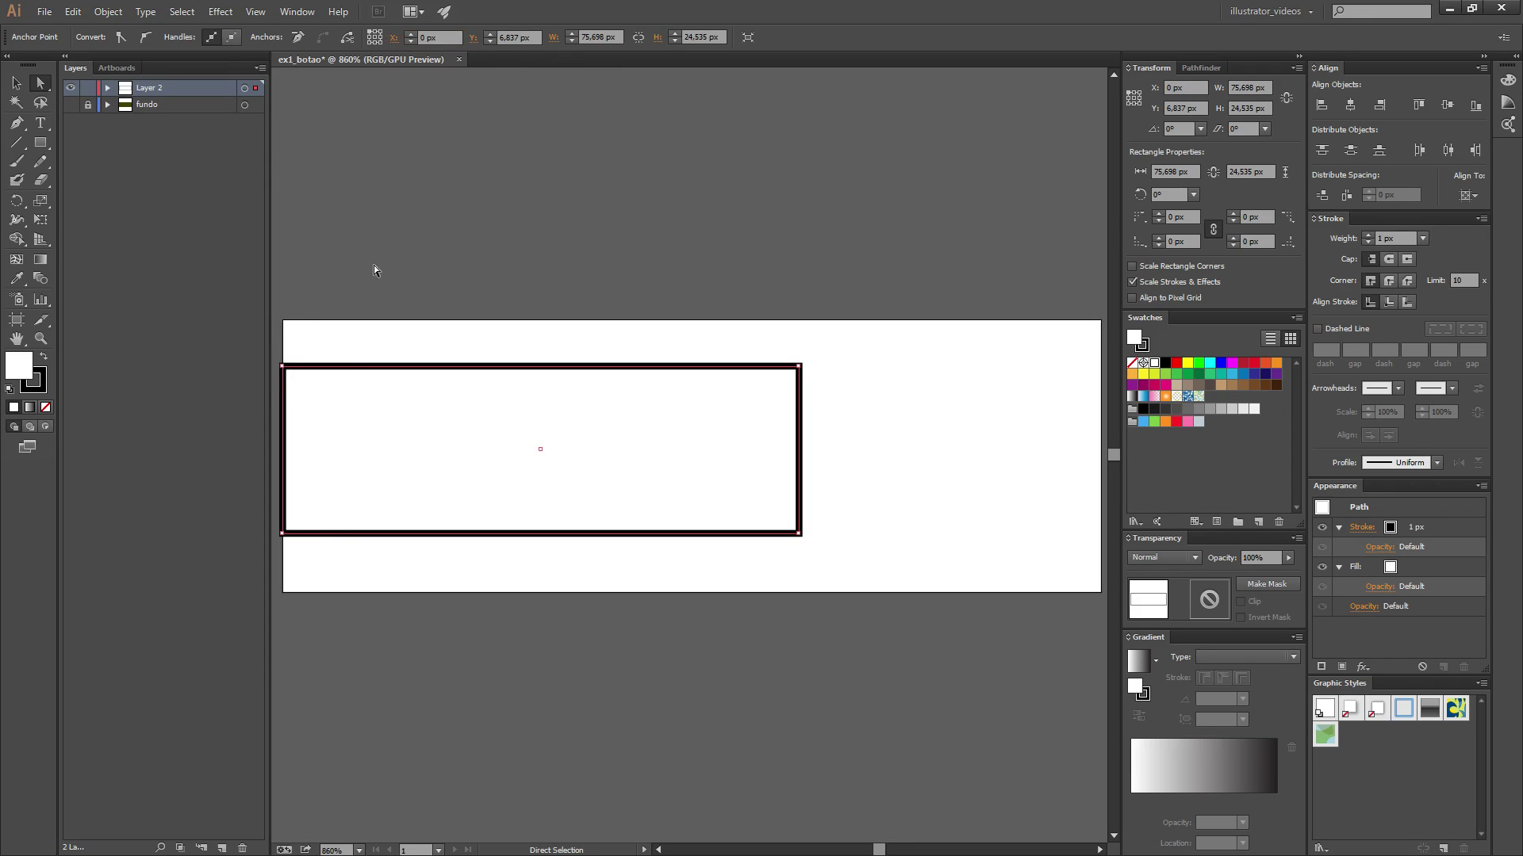
left_click(531, 37)
type("0")
key("Return")
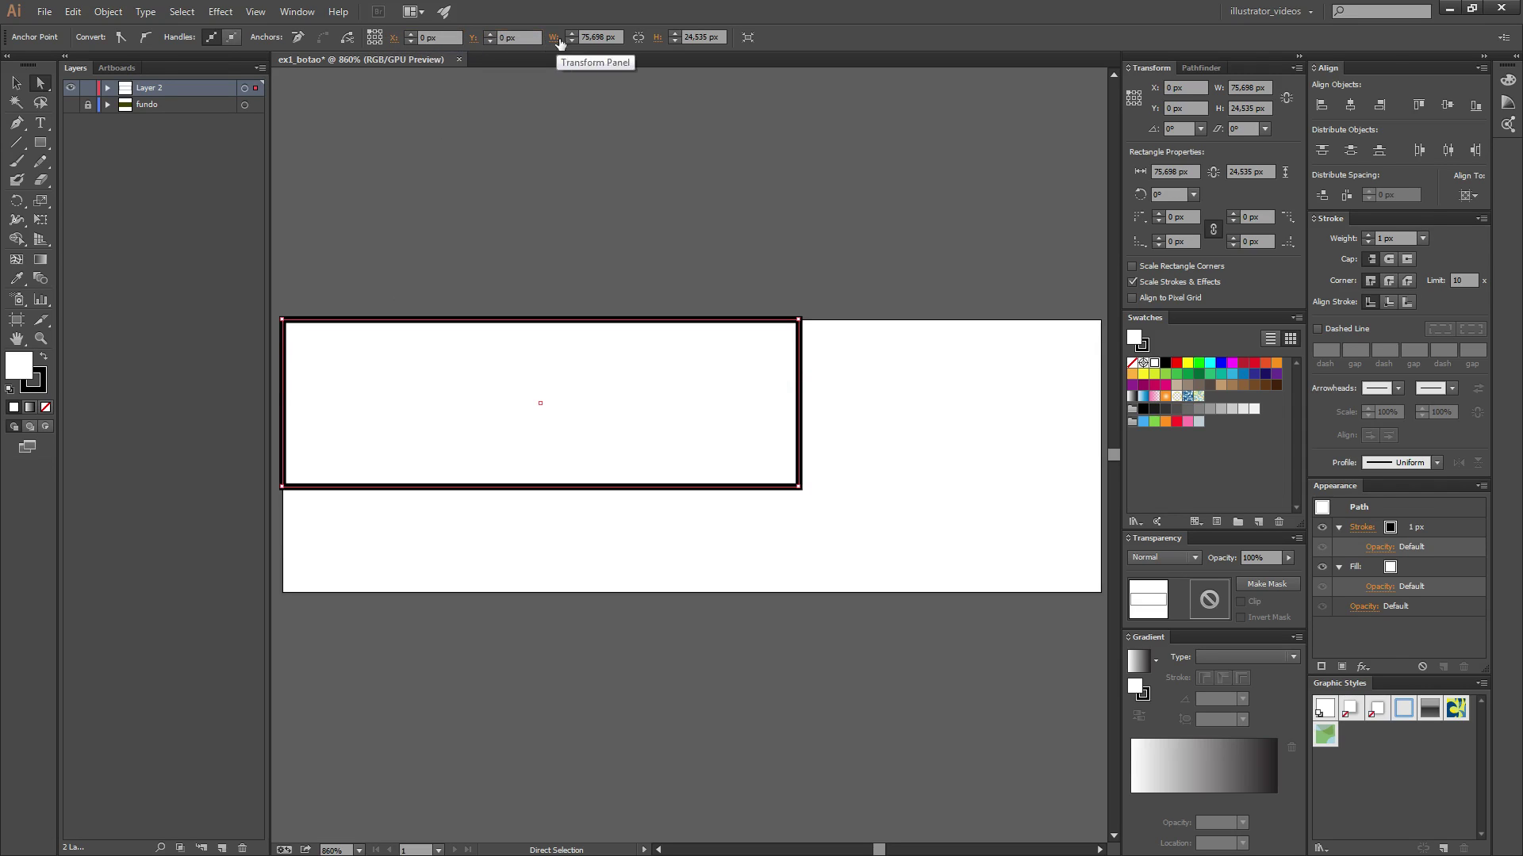
Step: Resize the rectangle to 120 px wide by 40 px tall
left_click(618, 36)
type("120")
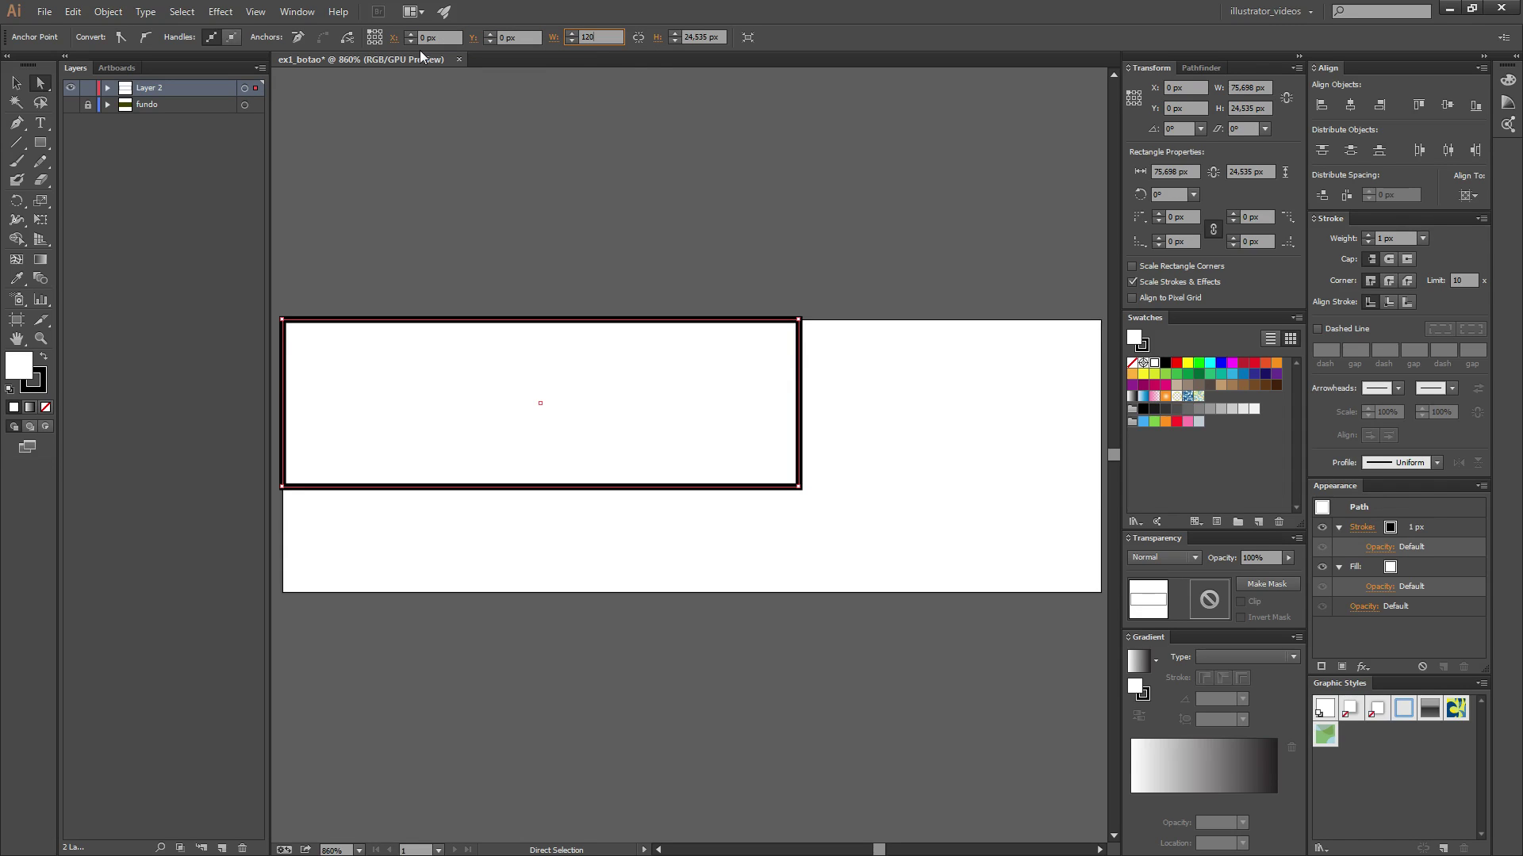
key("Tab")
type("40")
key("Return")
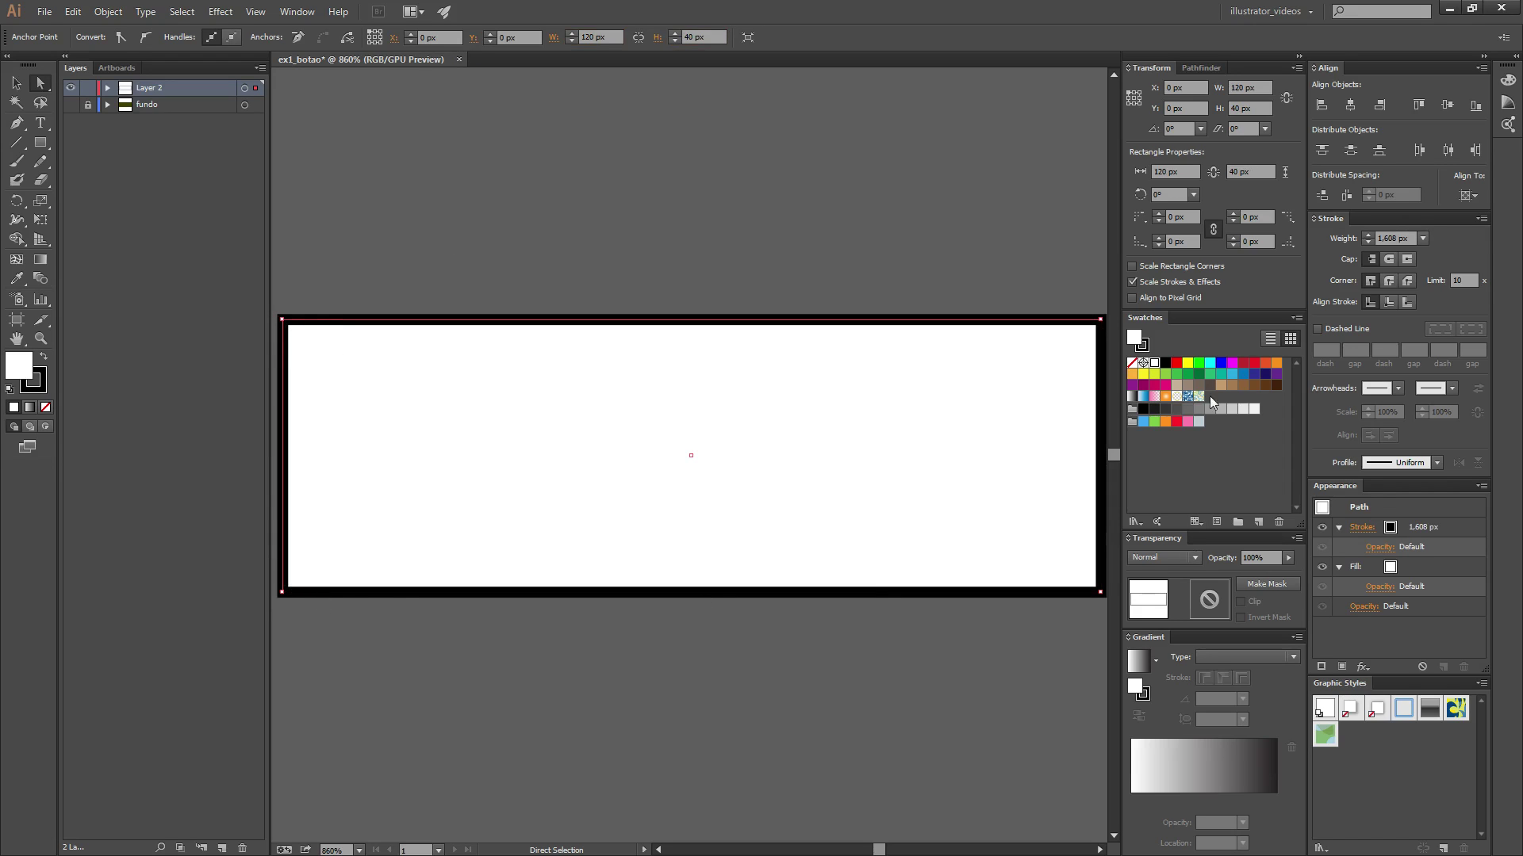
Step: Close the Color panel from its tab's context menu
right_click(1507, 65)
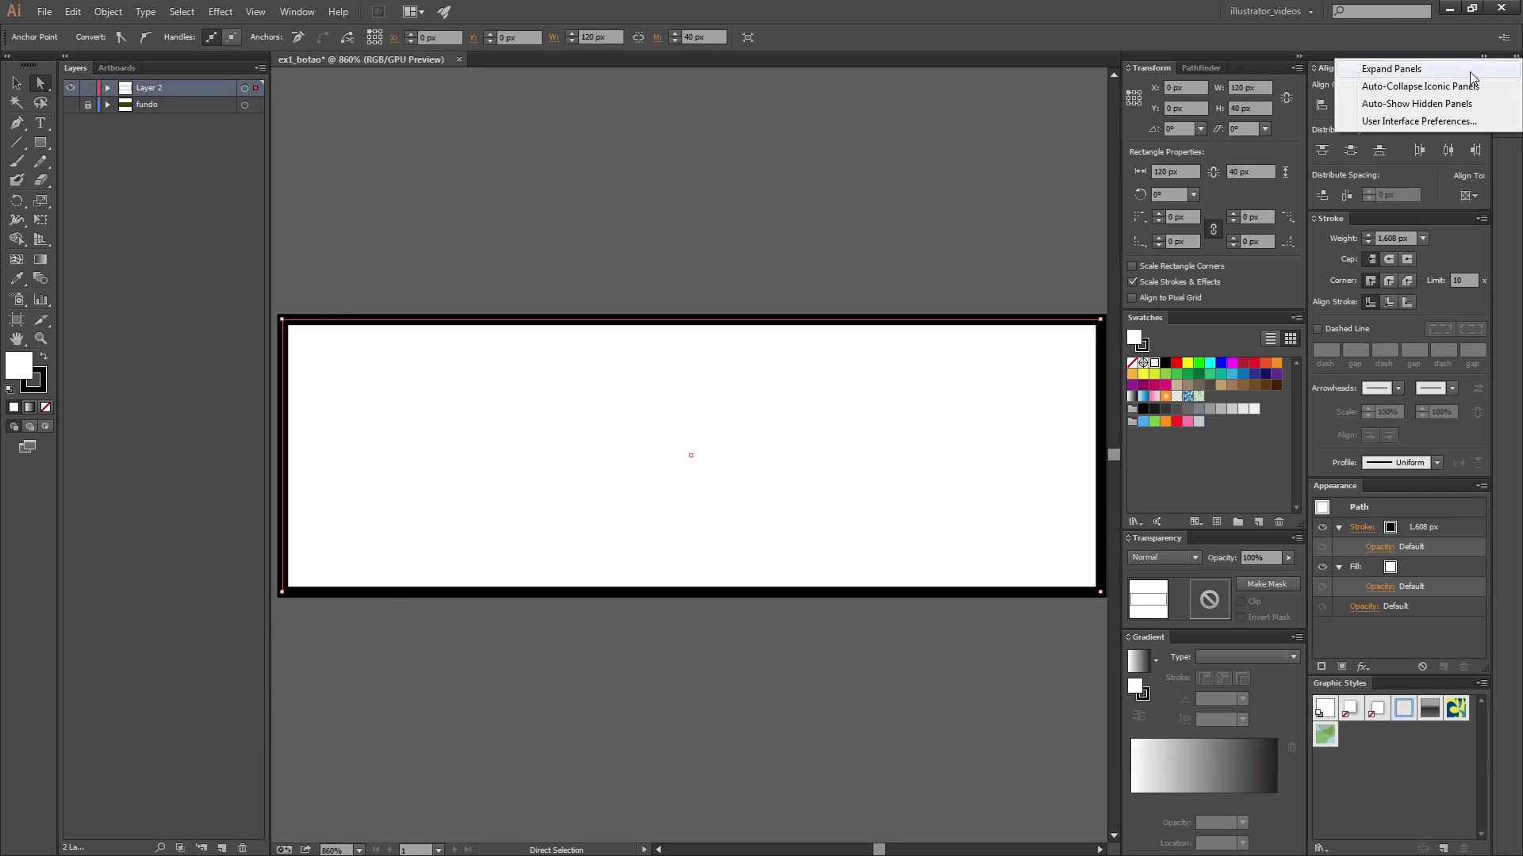
left_click(1512, 282)
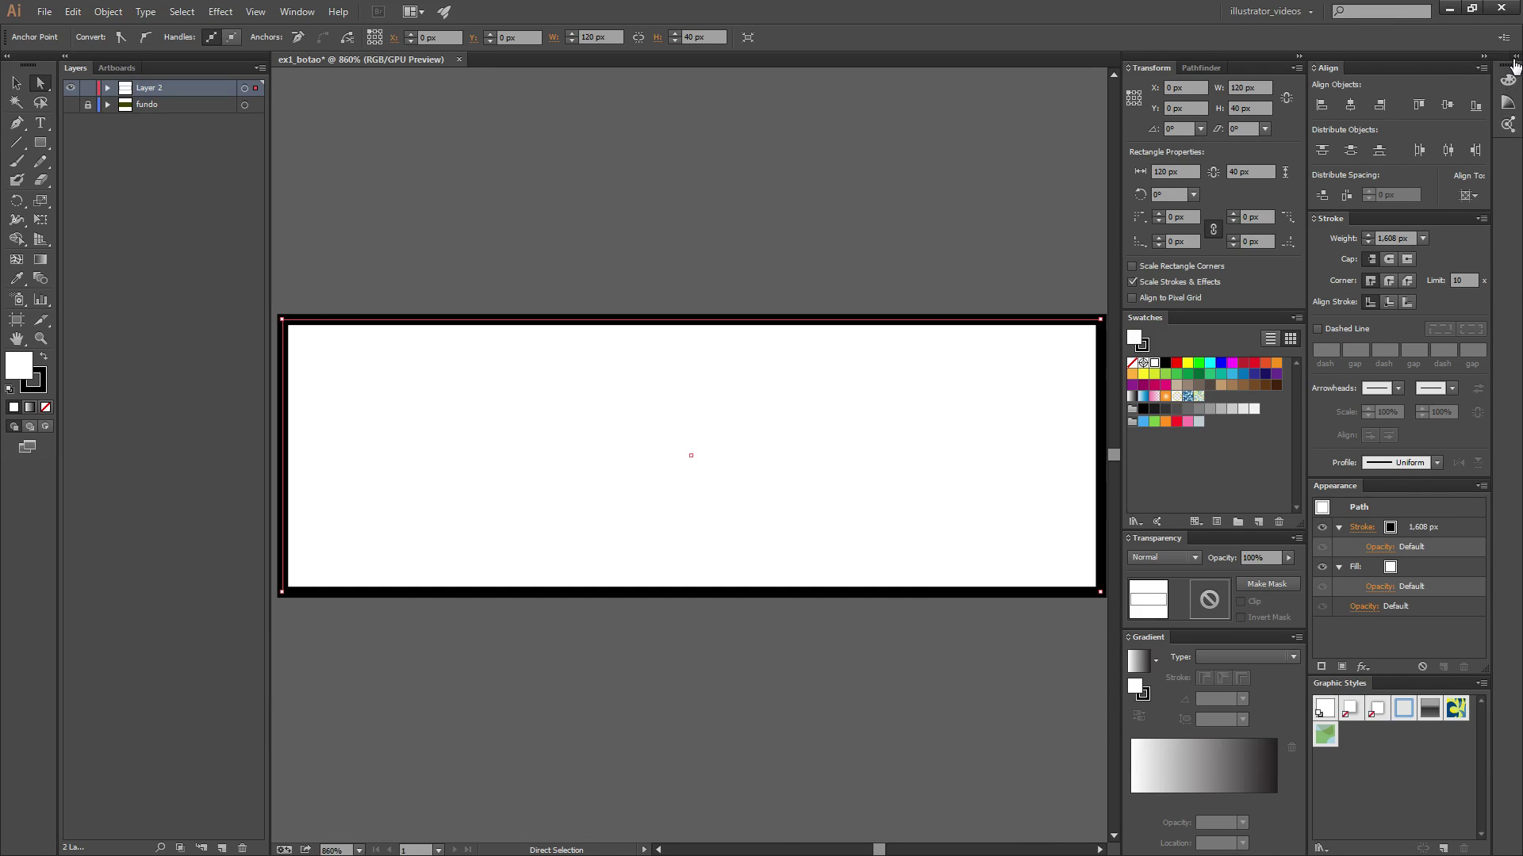
left_click(1509, 75)
right_click(1358, 69)
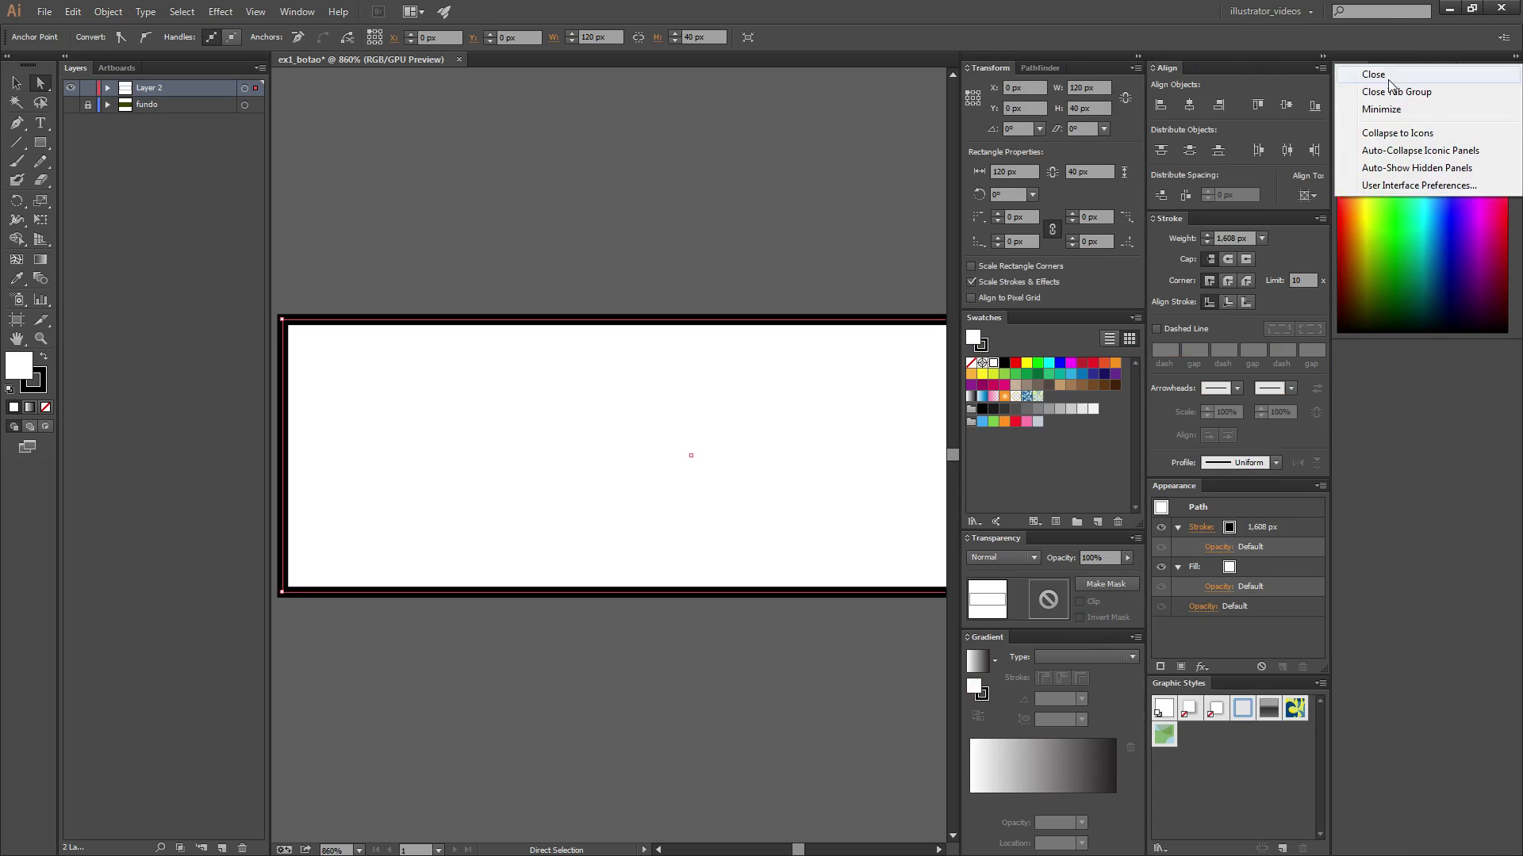
left_click(1361, 73)
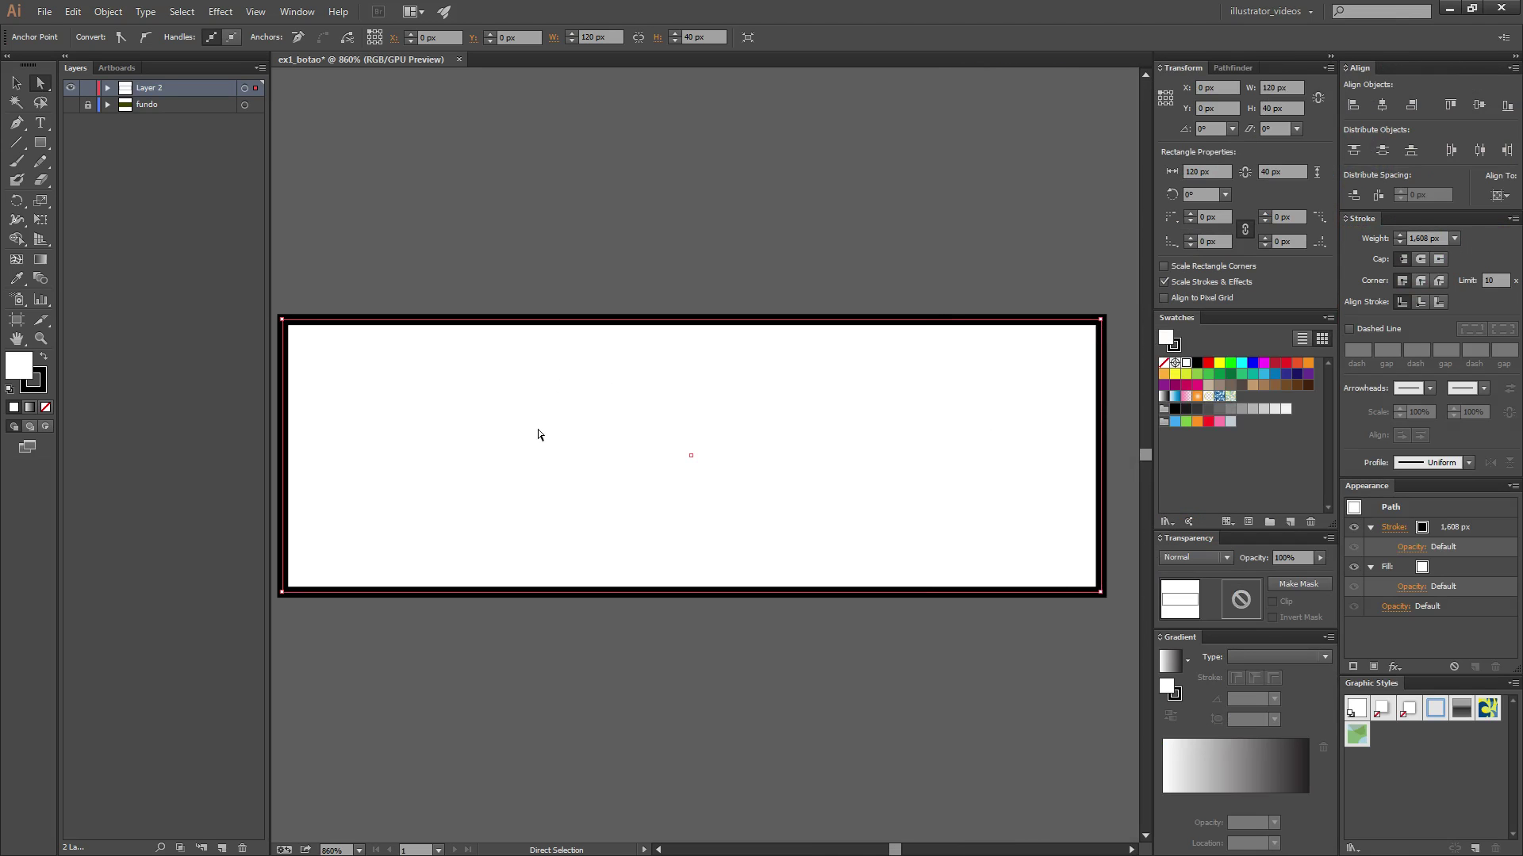
left_click_drag(562, 455, 574, 456)
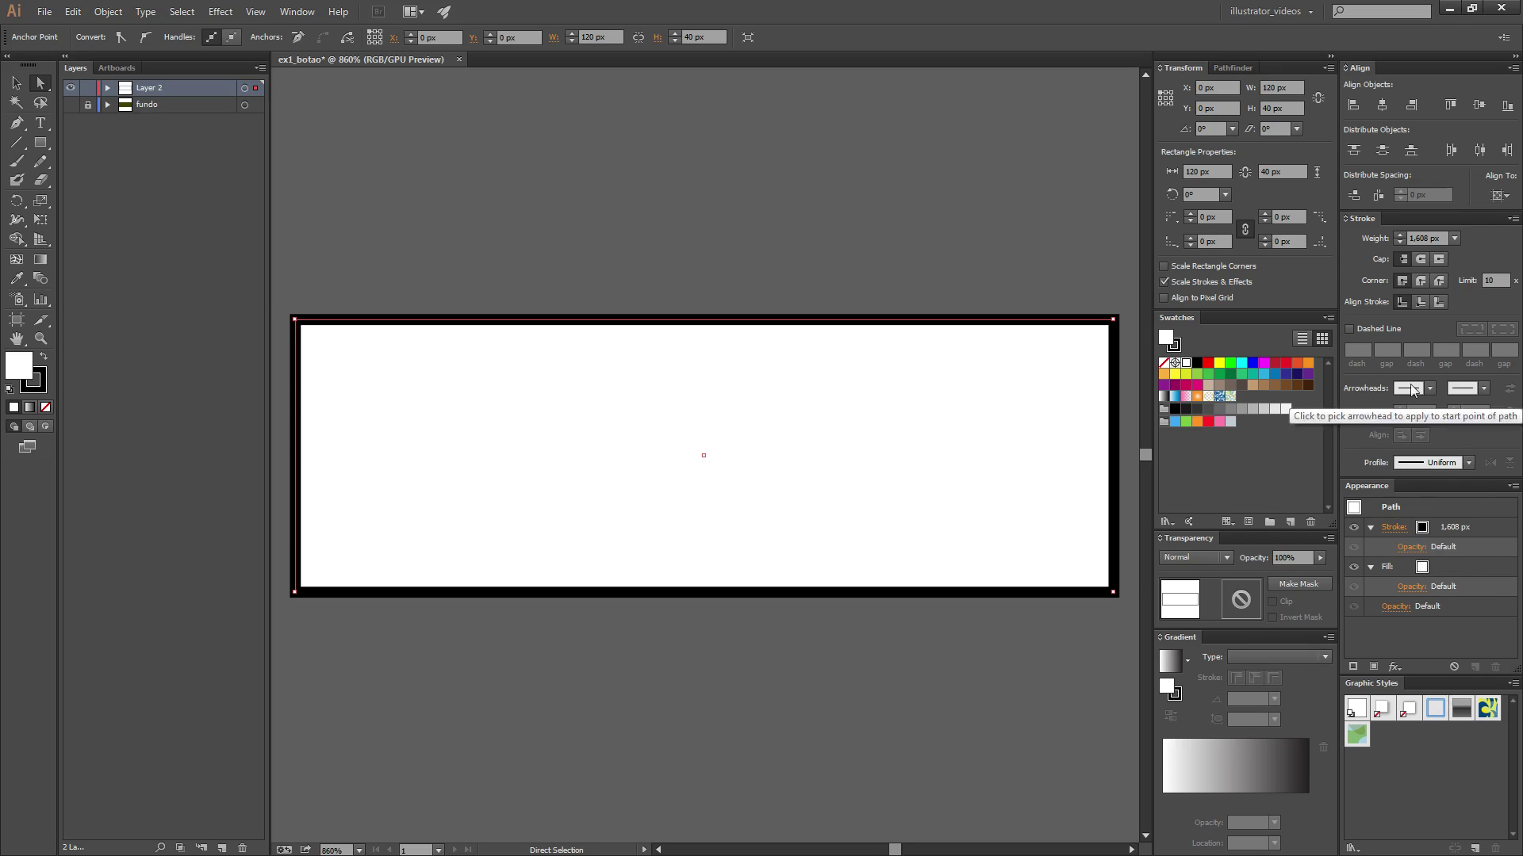
Step: Set the rectangle's stroke weight to 0 to remove its outline
left_click(1437, 238)
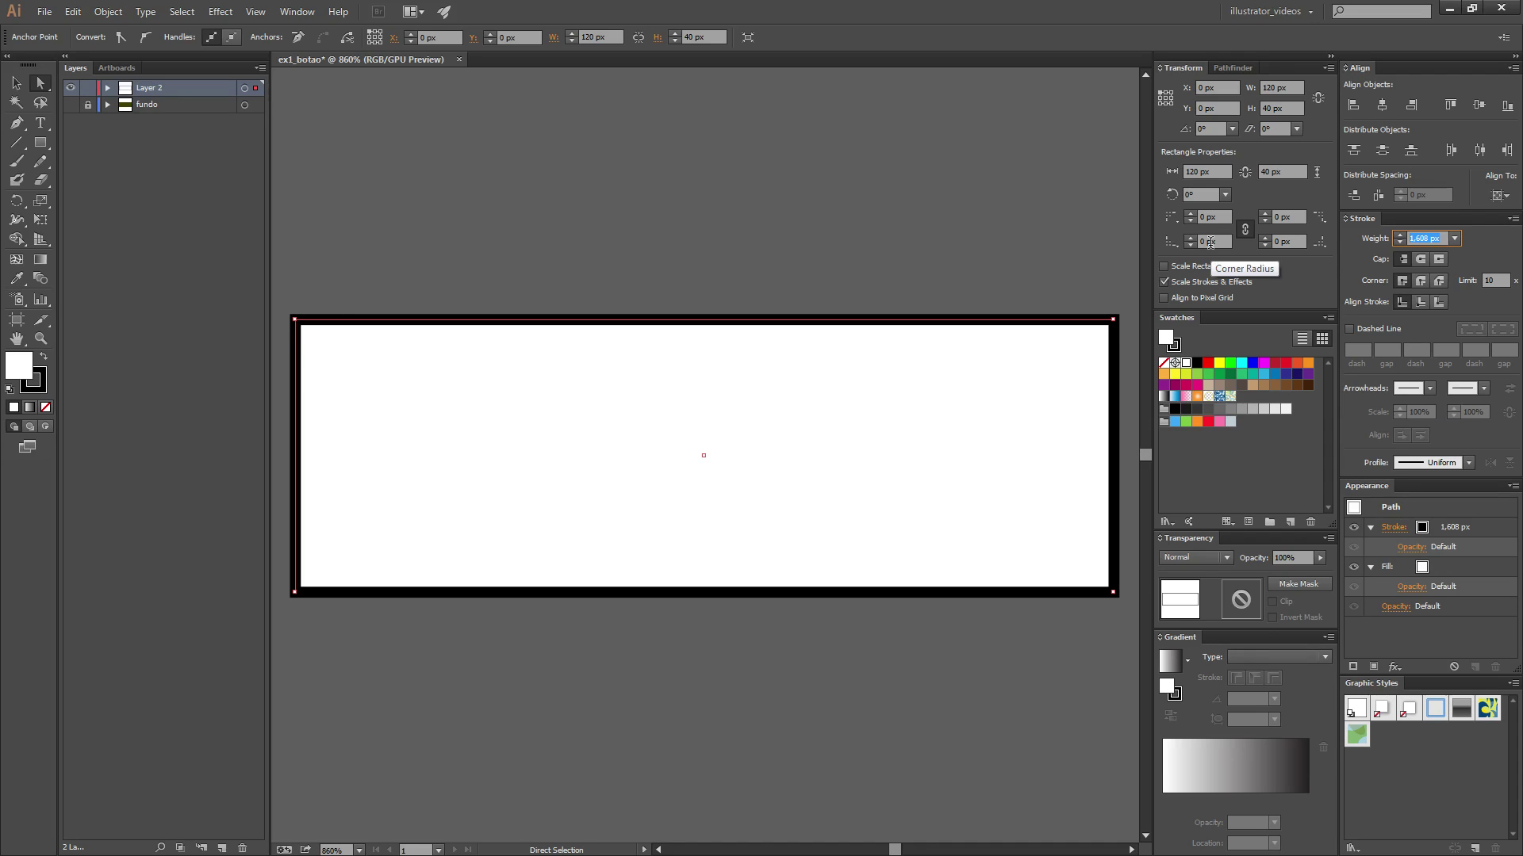
key("BackSpace")
key("ctrl+z")
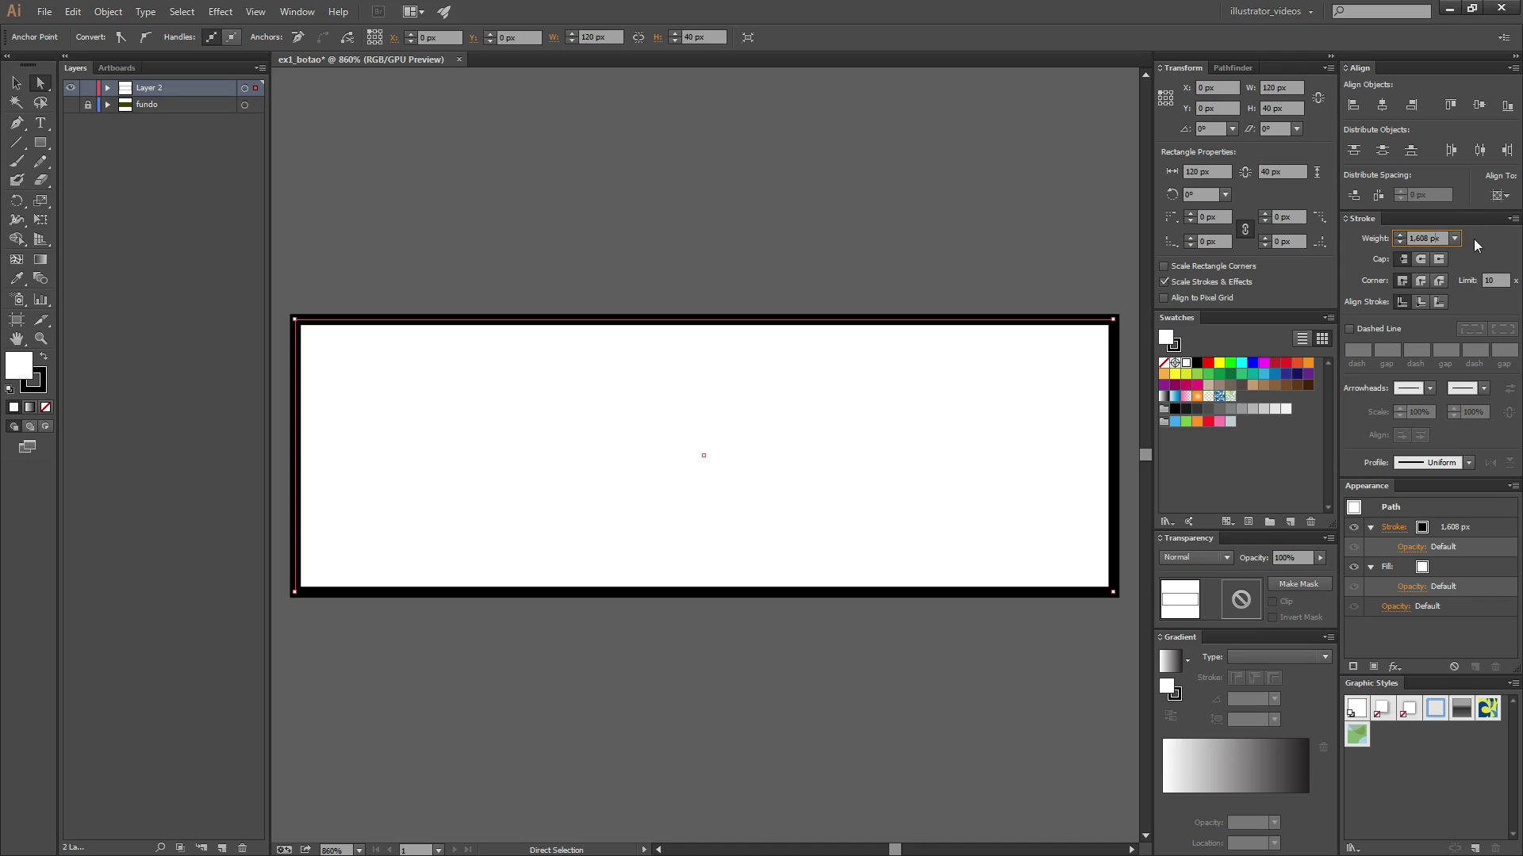
key("ctrl+a")
type("0")
key("Return")
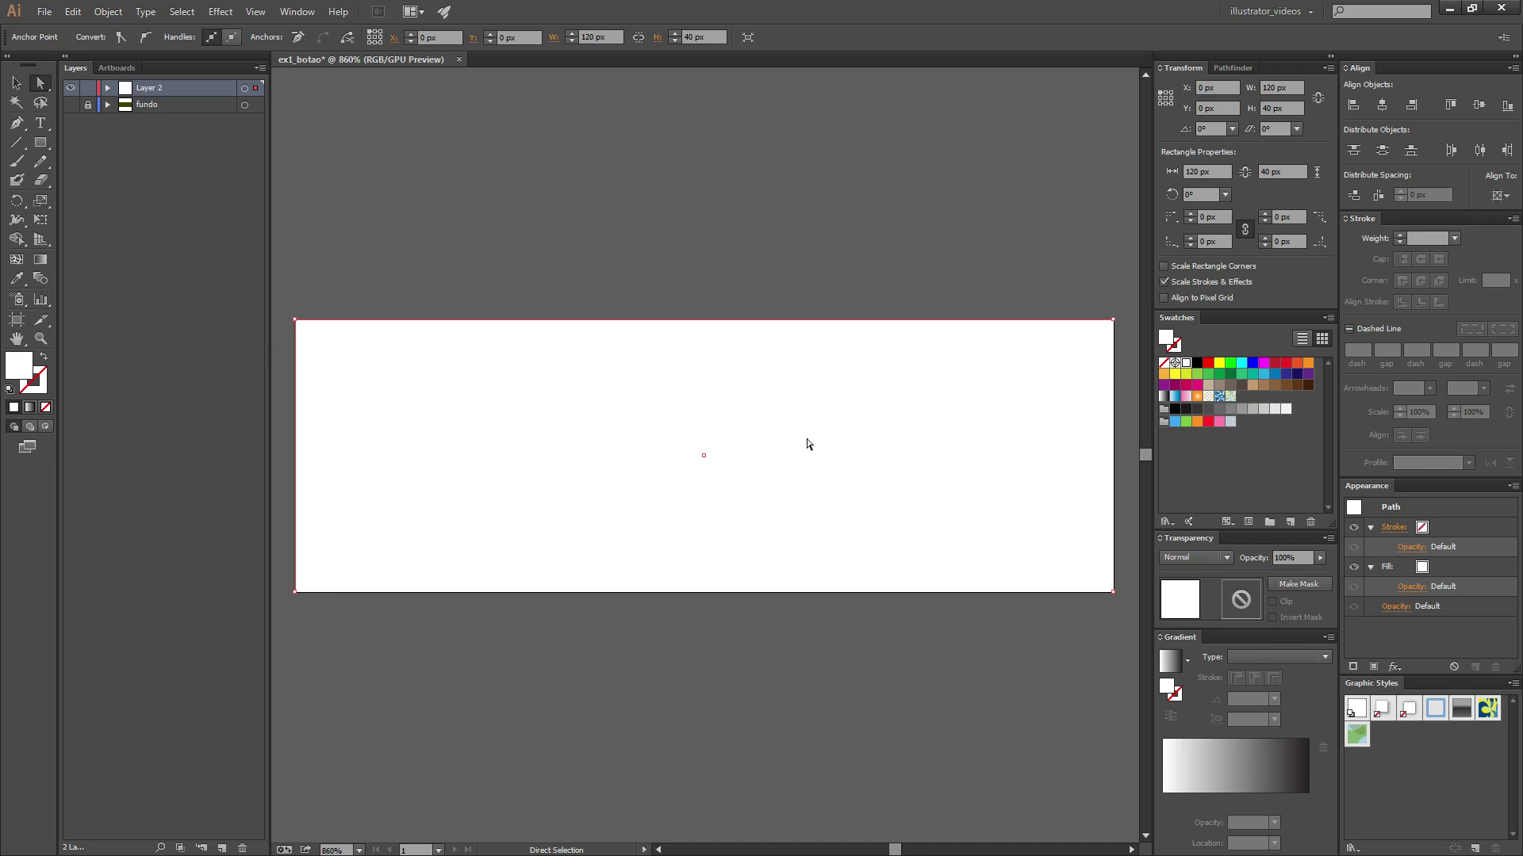
Step: Try rounding the rectangle's top-left corner with its live-corner widget
left_click(296, 321)
left_click(460, 275)
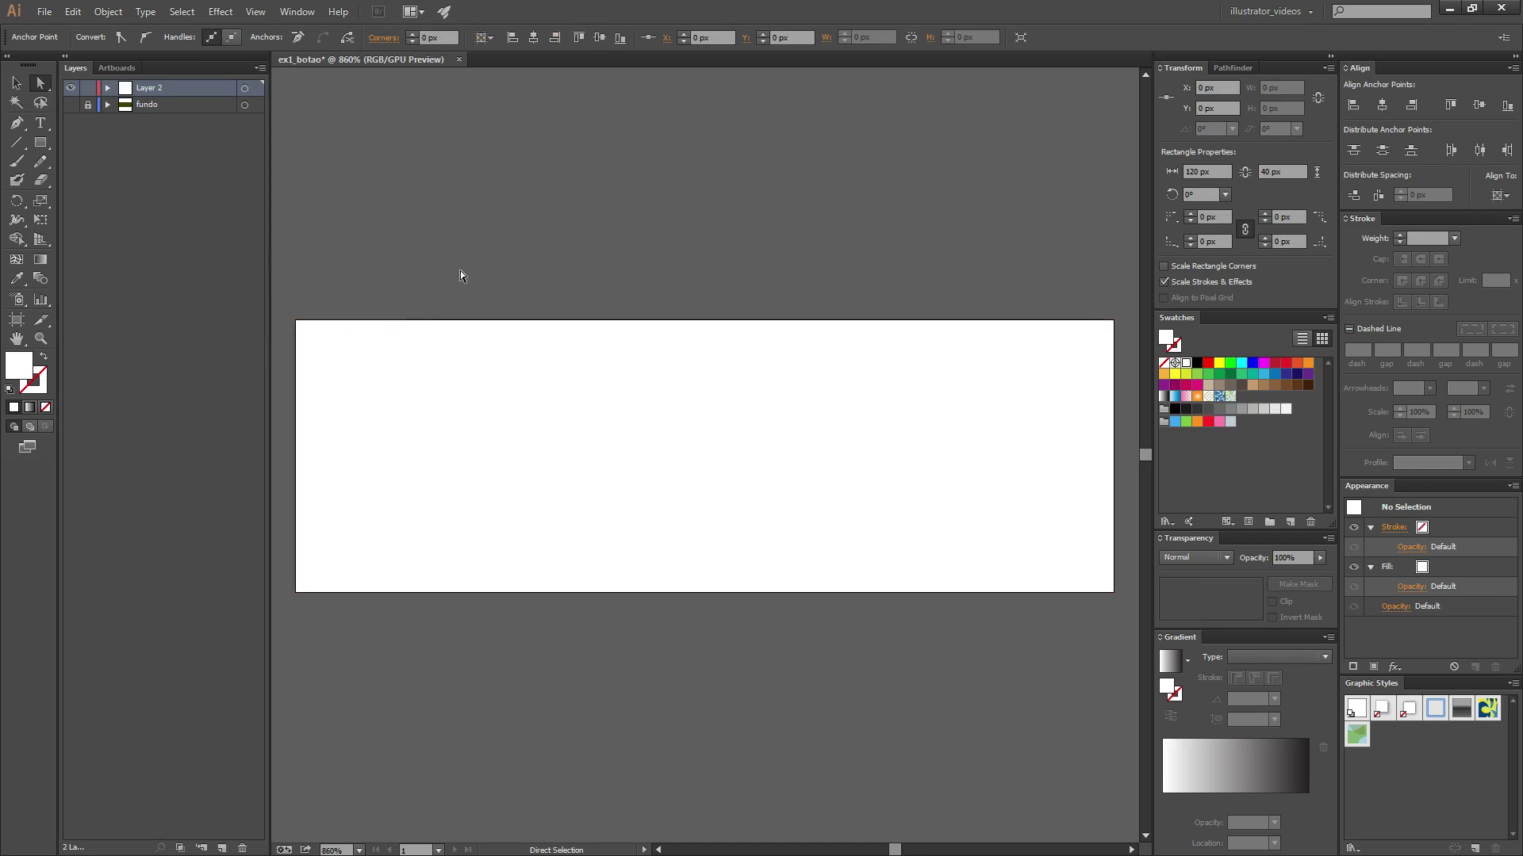
left_click(458, 356)
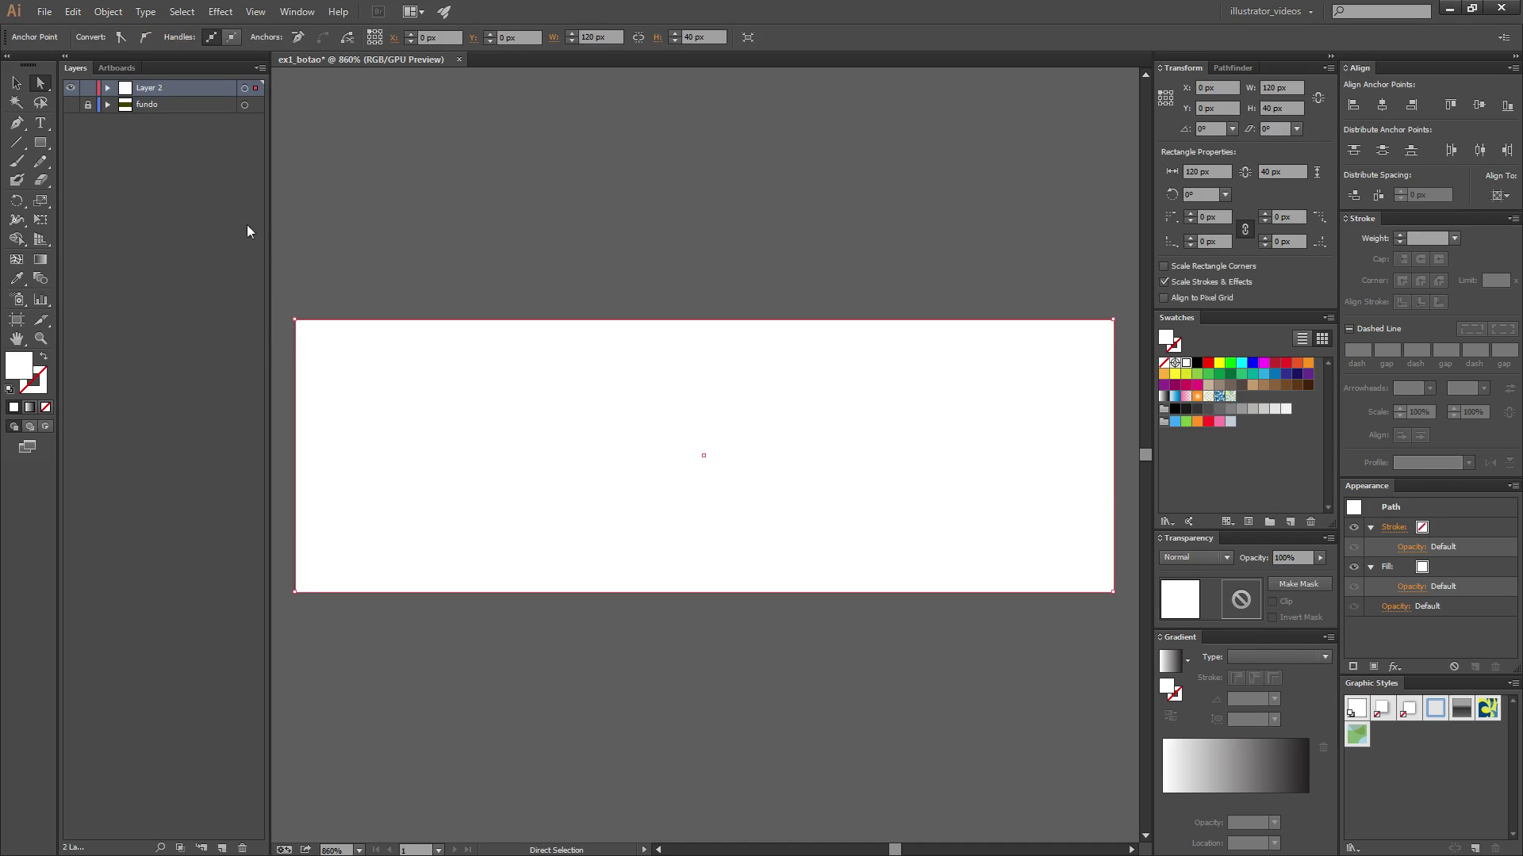
left_click(295, 320)
left_click_drag(307, 333, 444, 463)
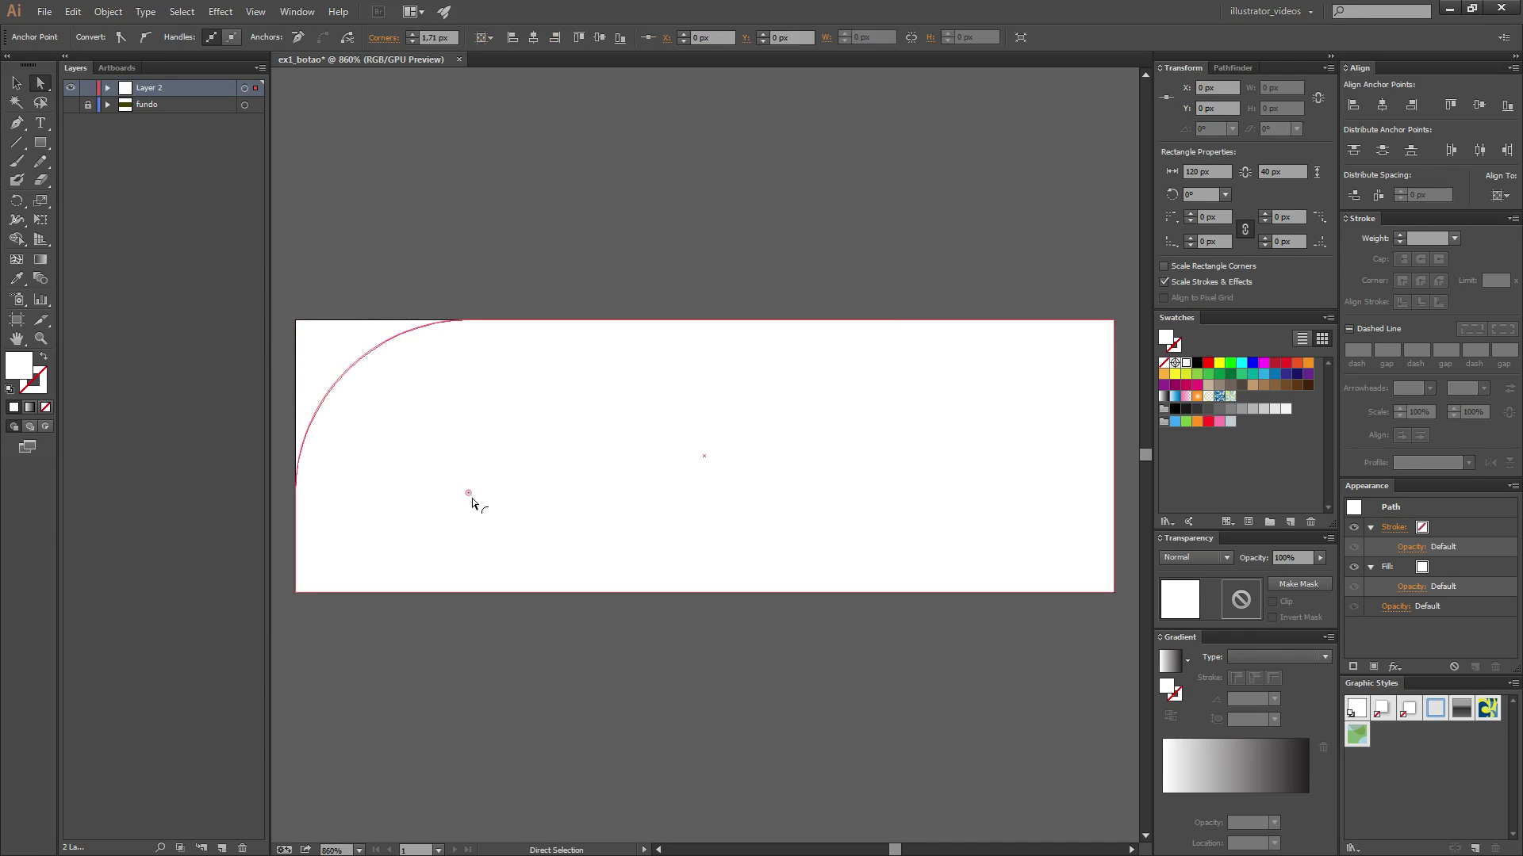
mouse_move(443, 464)
left_mouse_down()
mouse_move(618, 665)
mouse_move(188, 236)
left_mouse_up()
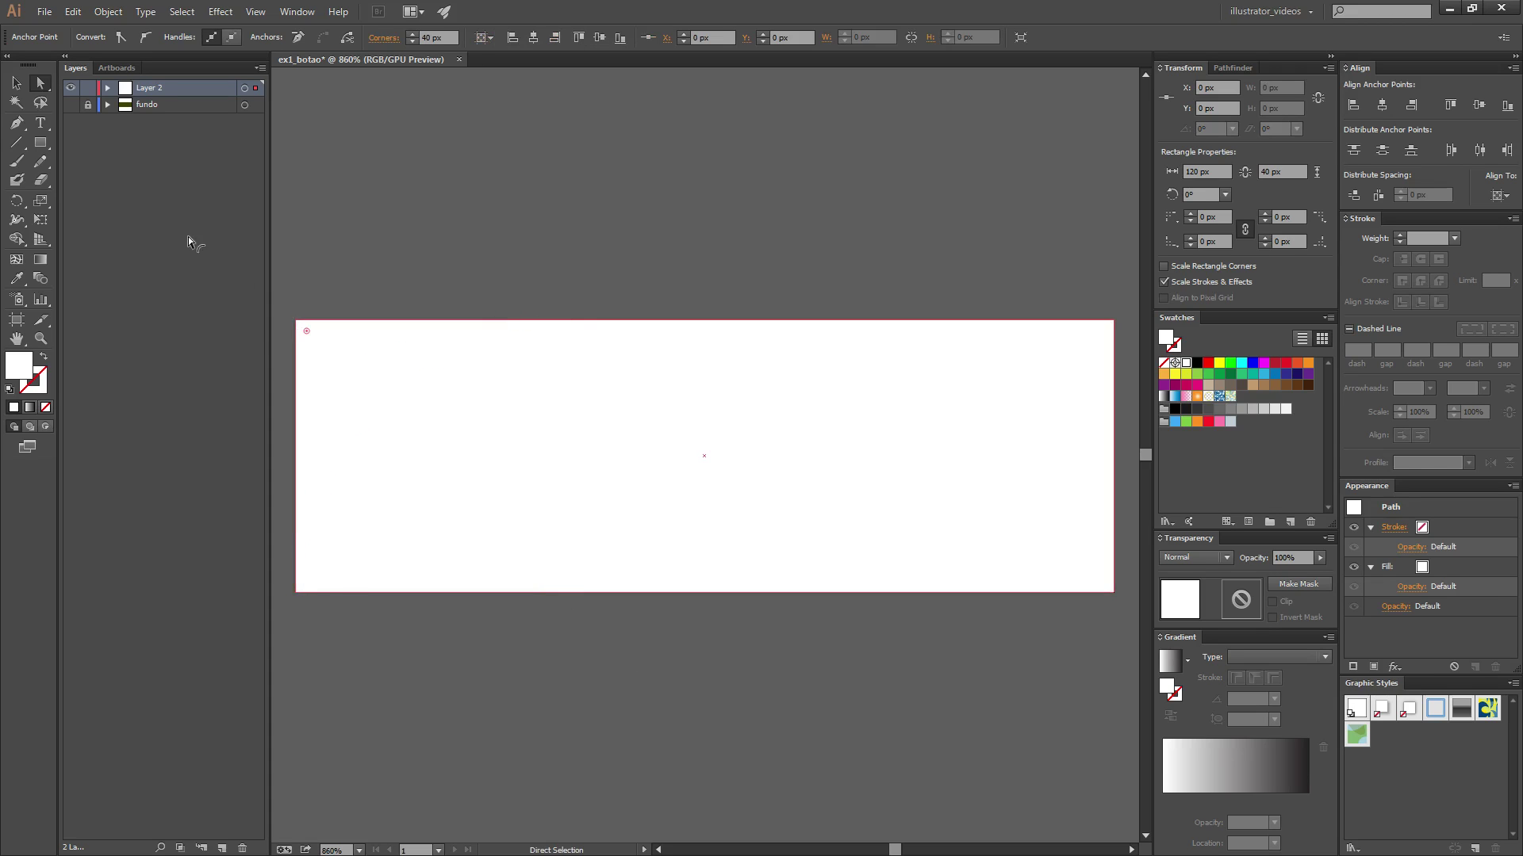
left_click(373, 286)
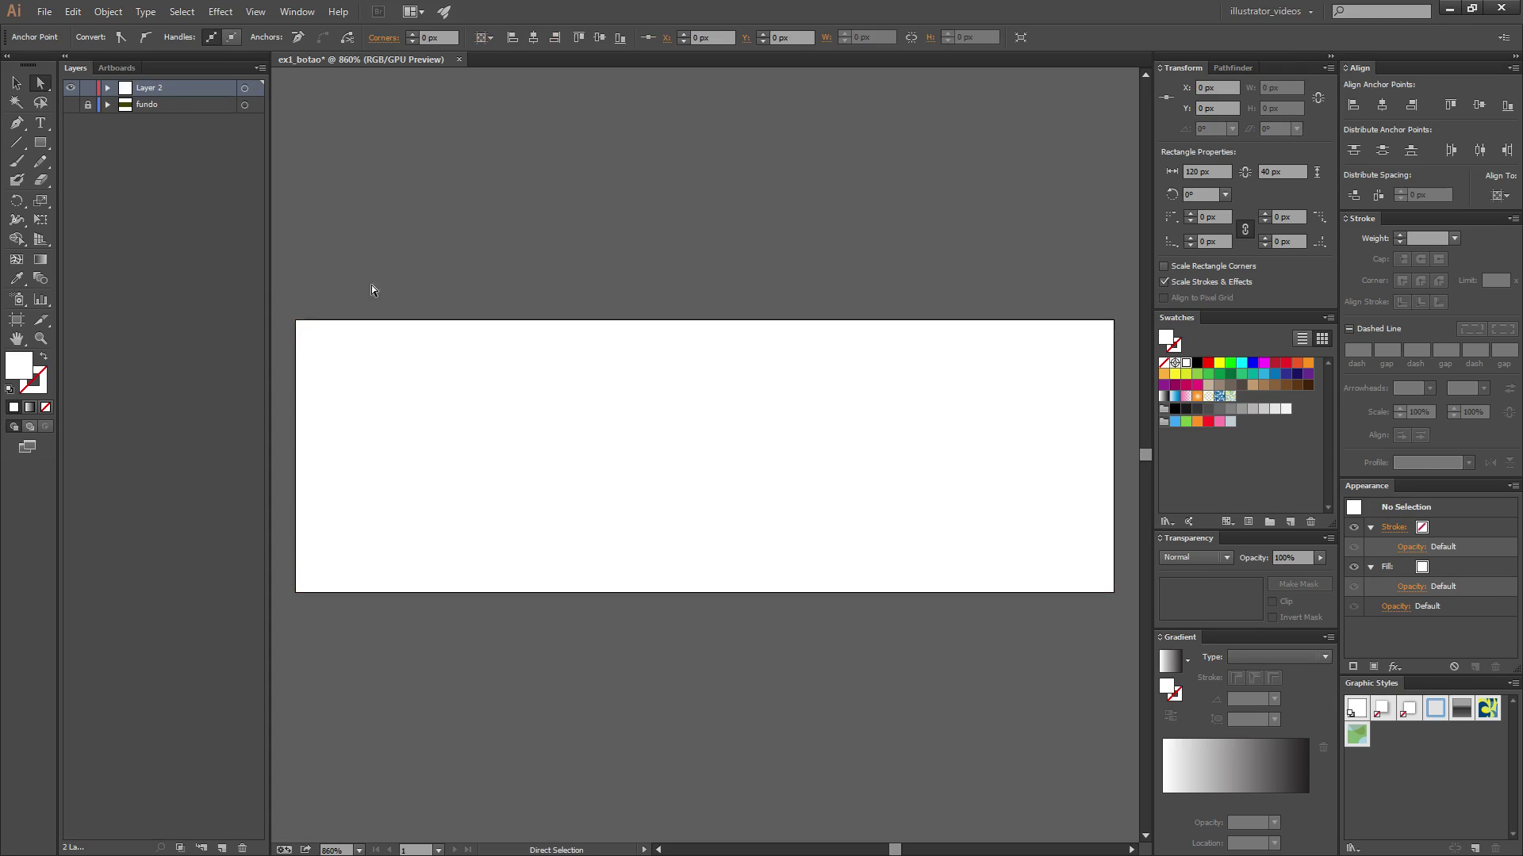
Step: Round all four corners to 20 px for a full pill shape
left_click_drag(339, 309, 344, 641)
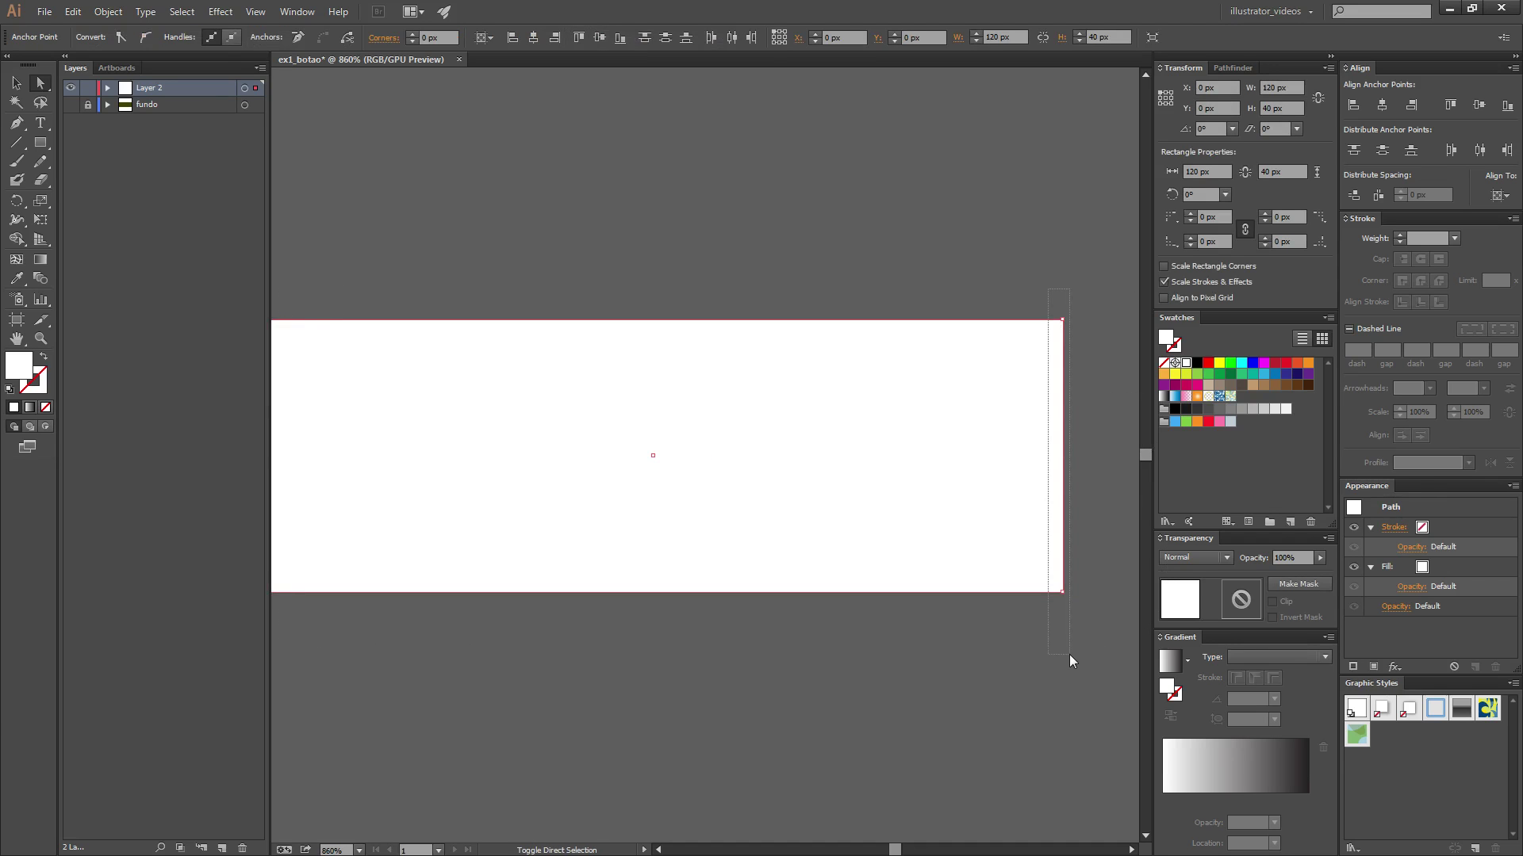
left_click(1057, 587)
left_click_drag(1051, 584, 869, 478)
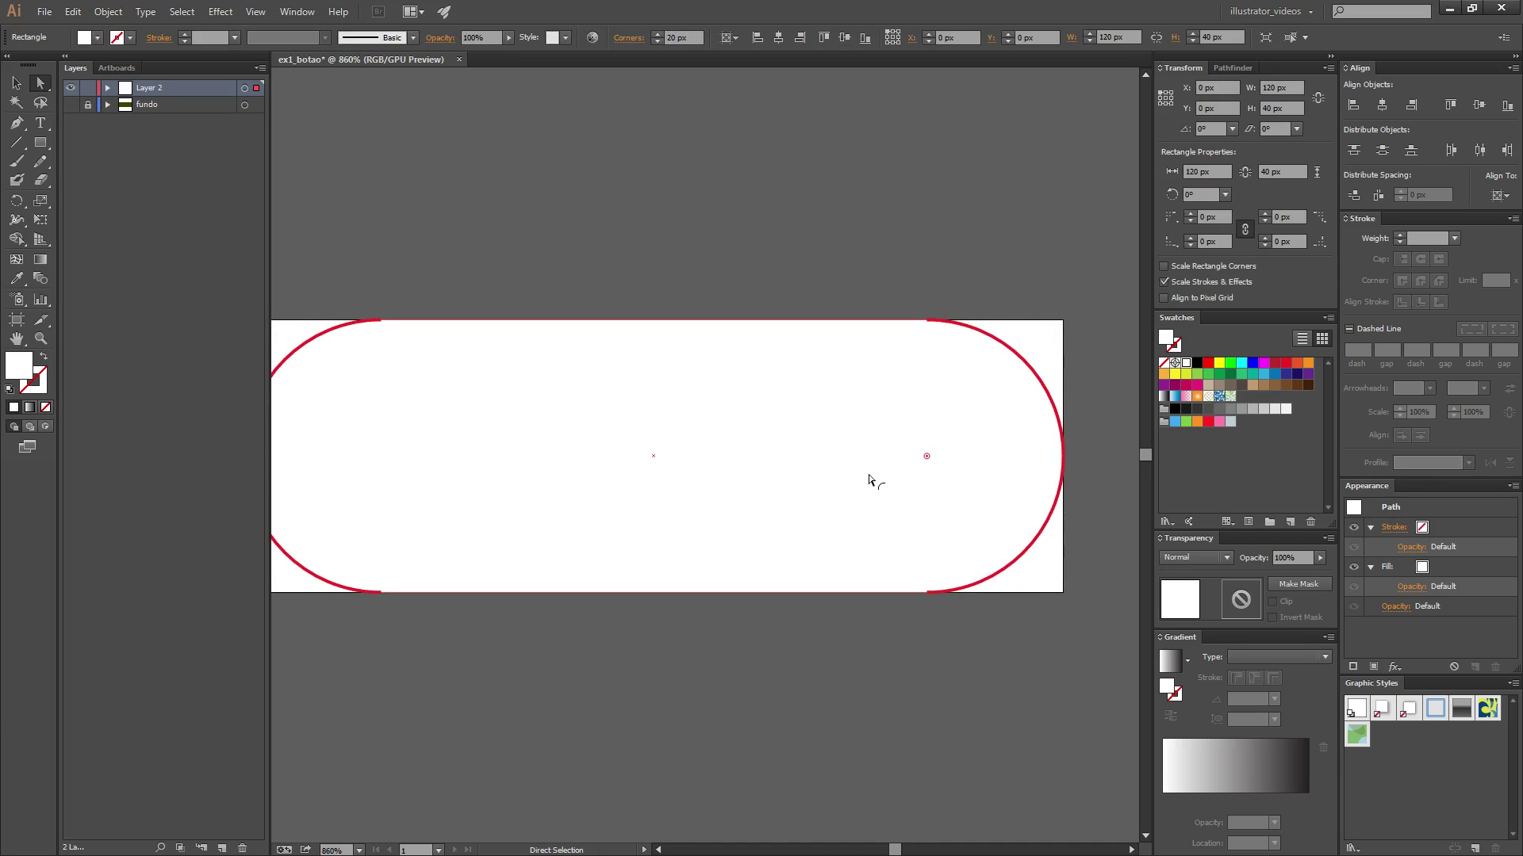
left_click_drag(822, 588, 796, 586)
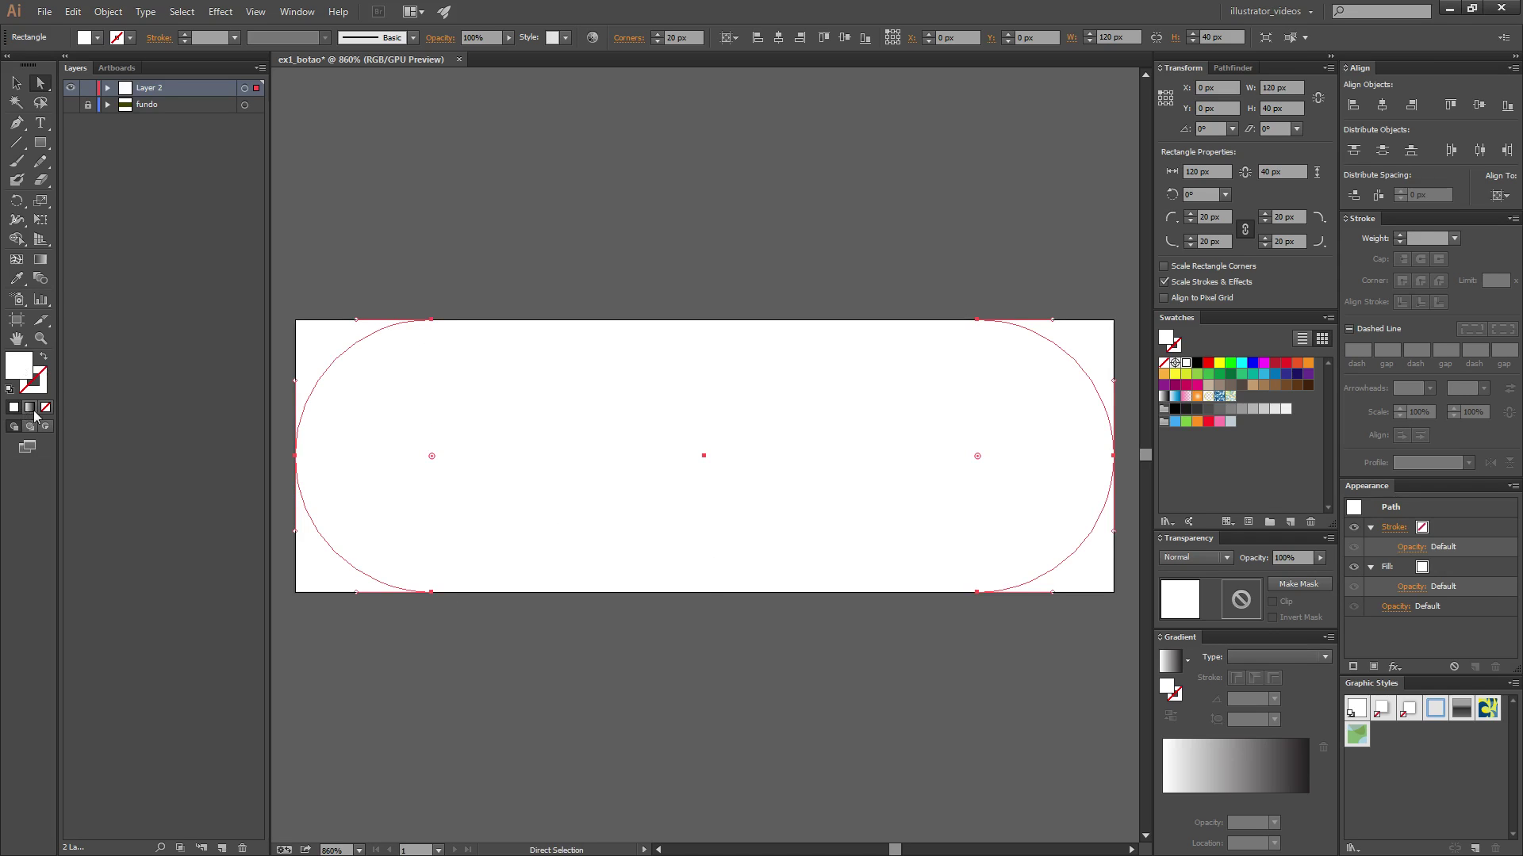
Step: Give the pill a grey-blue #768a93 fill via the Color Picker, then reselect it
double_click(19, 370)
mouse_move(920, 299)
left_mouse_down()
mouse_move(928, 313)
mouse_move(951, 294)
left_mouse_up()
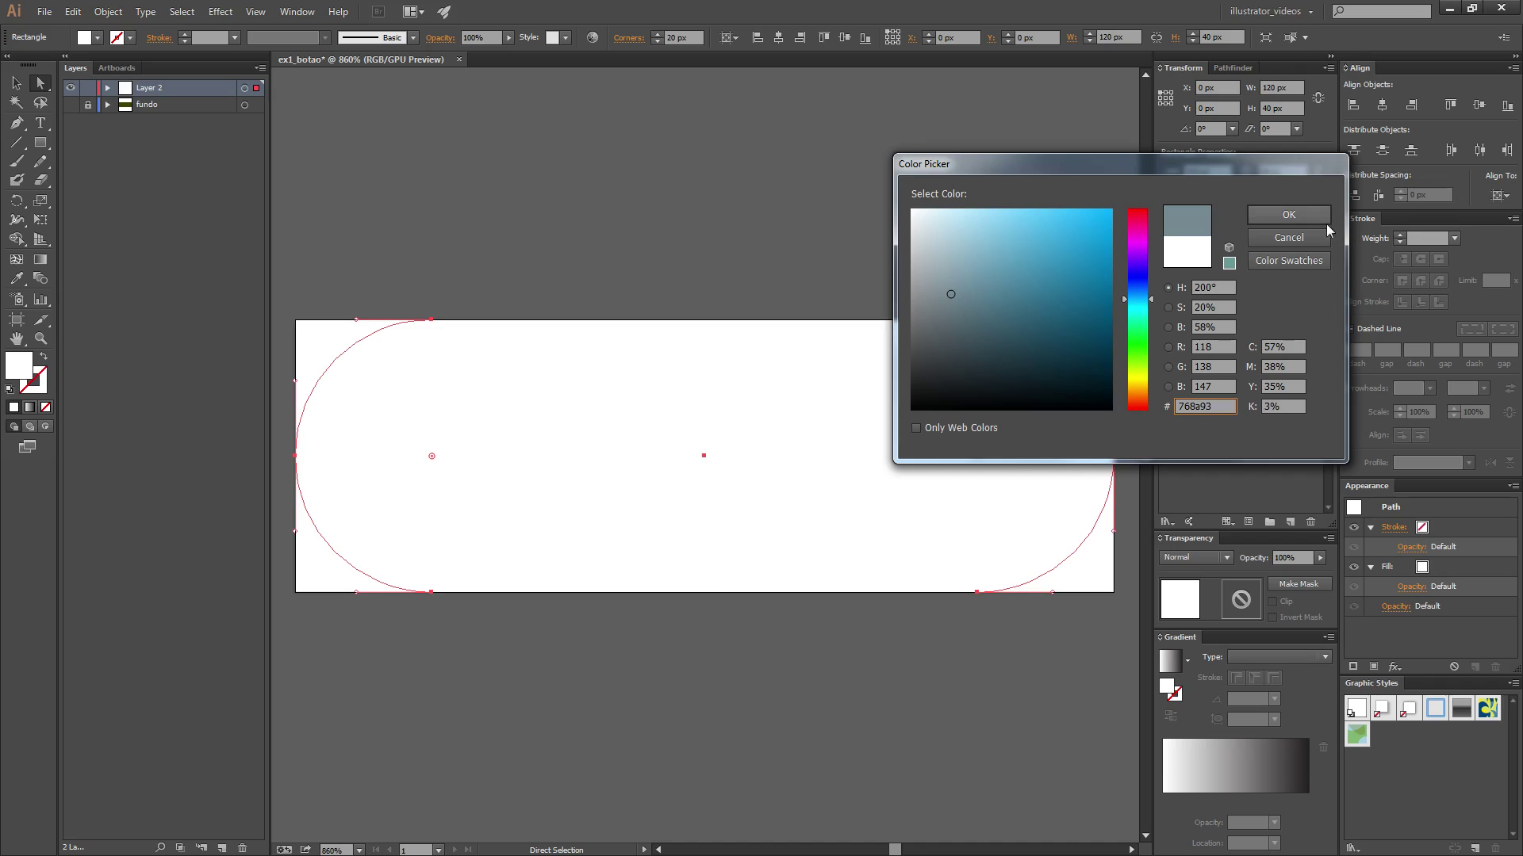
left_click(1289, 215)
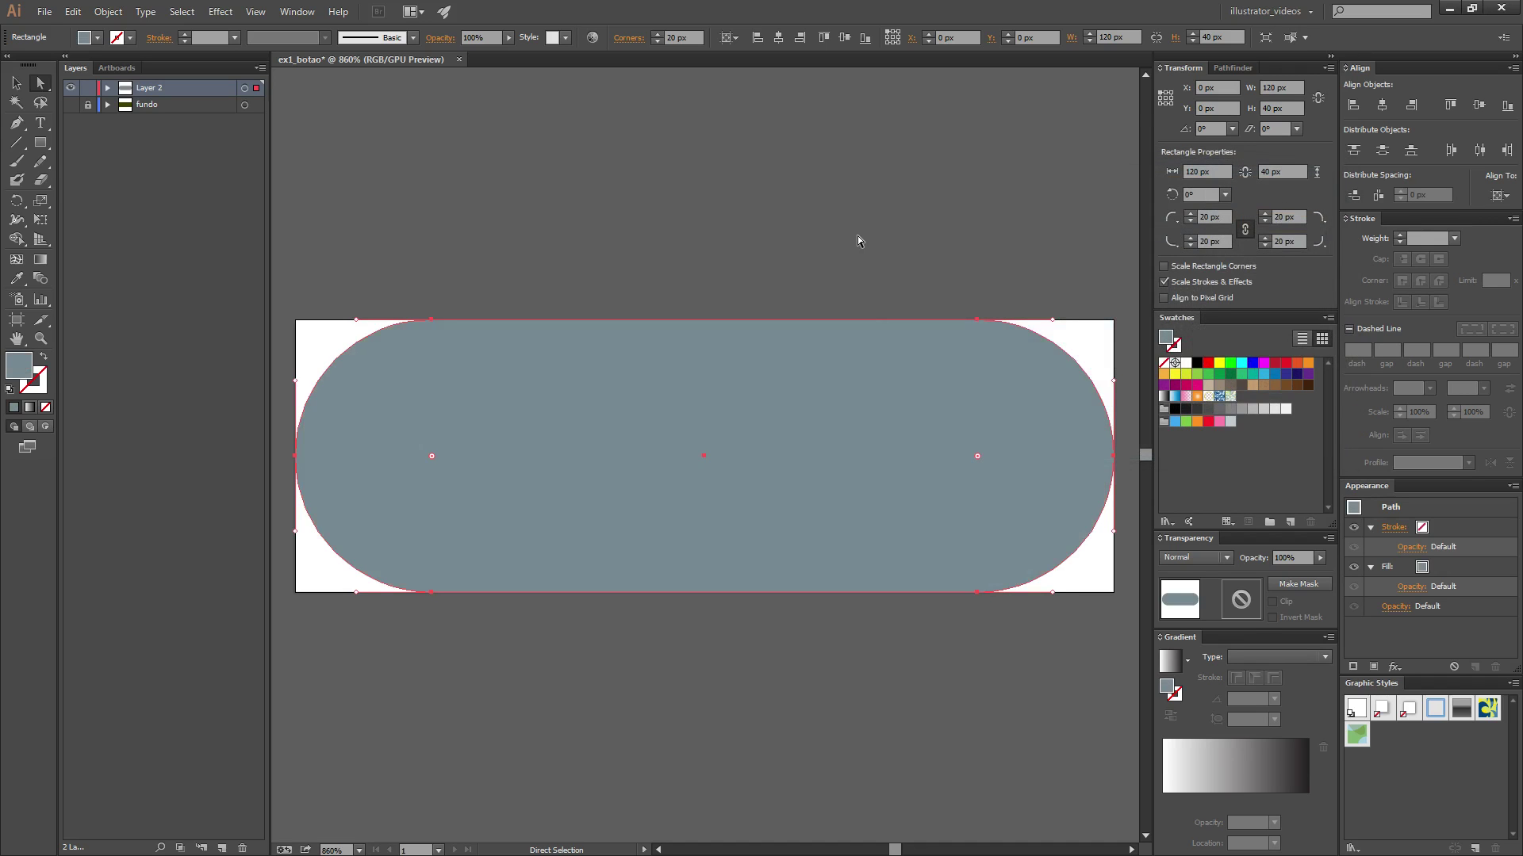
left_click(703, 233)
left_click(529, 406)
Step: Fold the fill and stroke rows in Appearance and show the Effect menu's 3D options
left_click(1370, 527)
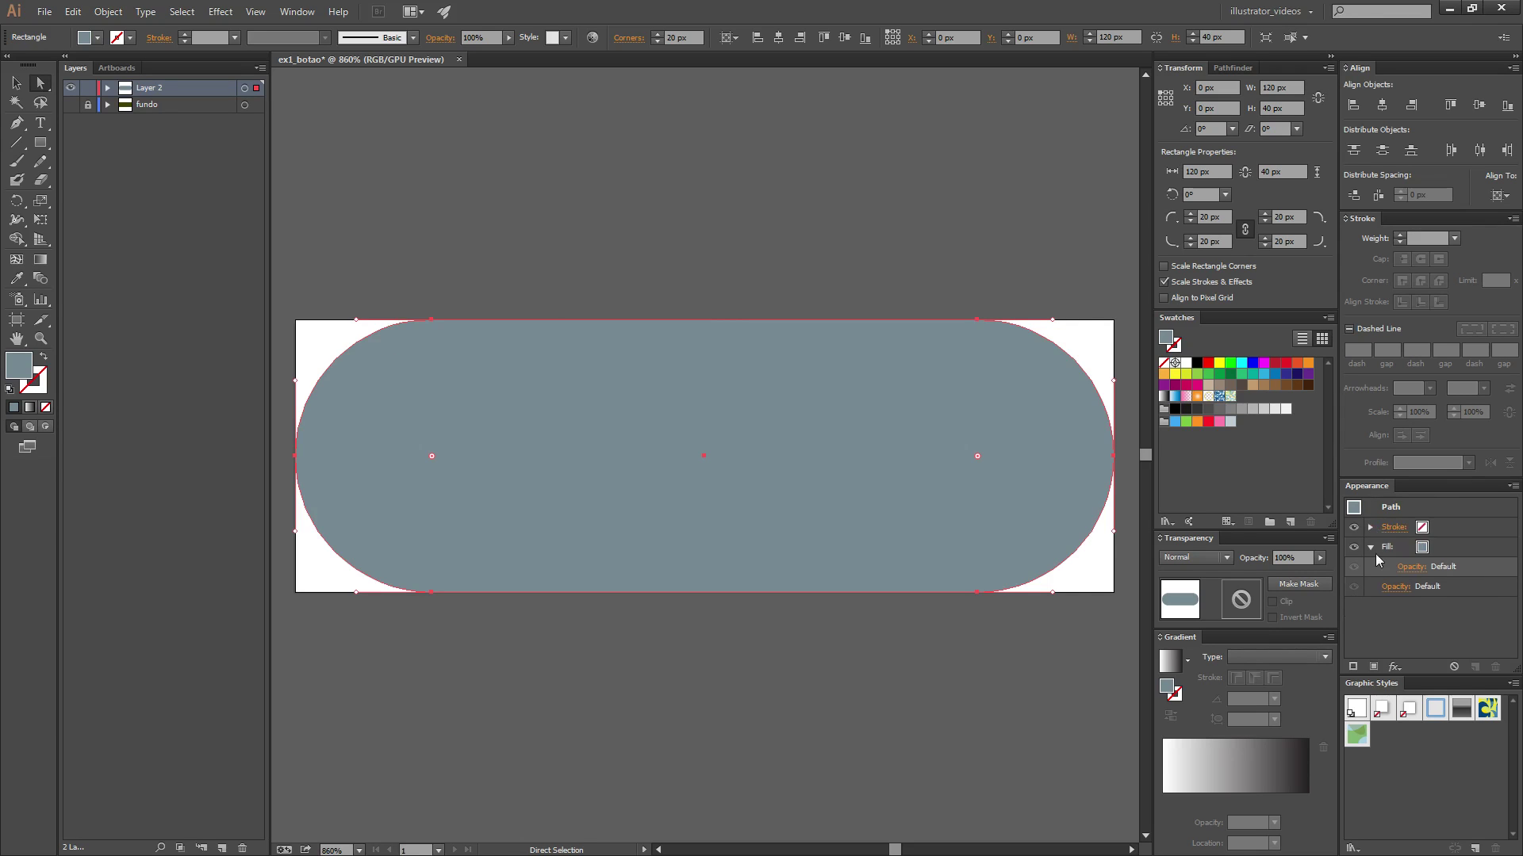
left_click(1371, 546)
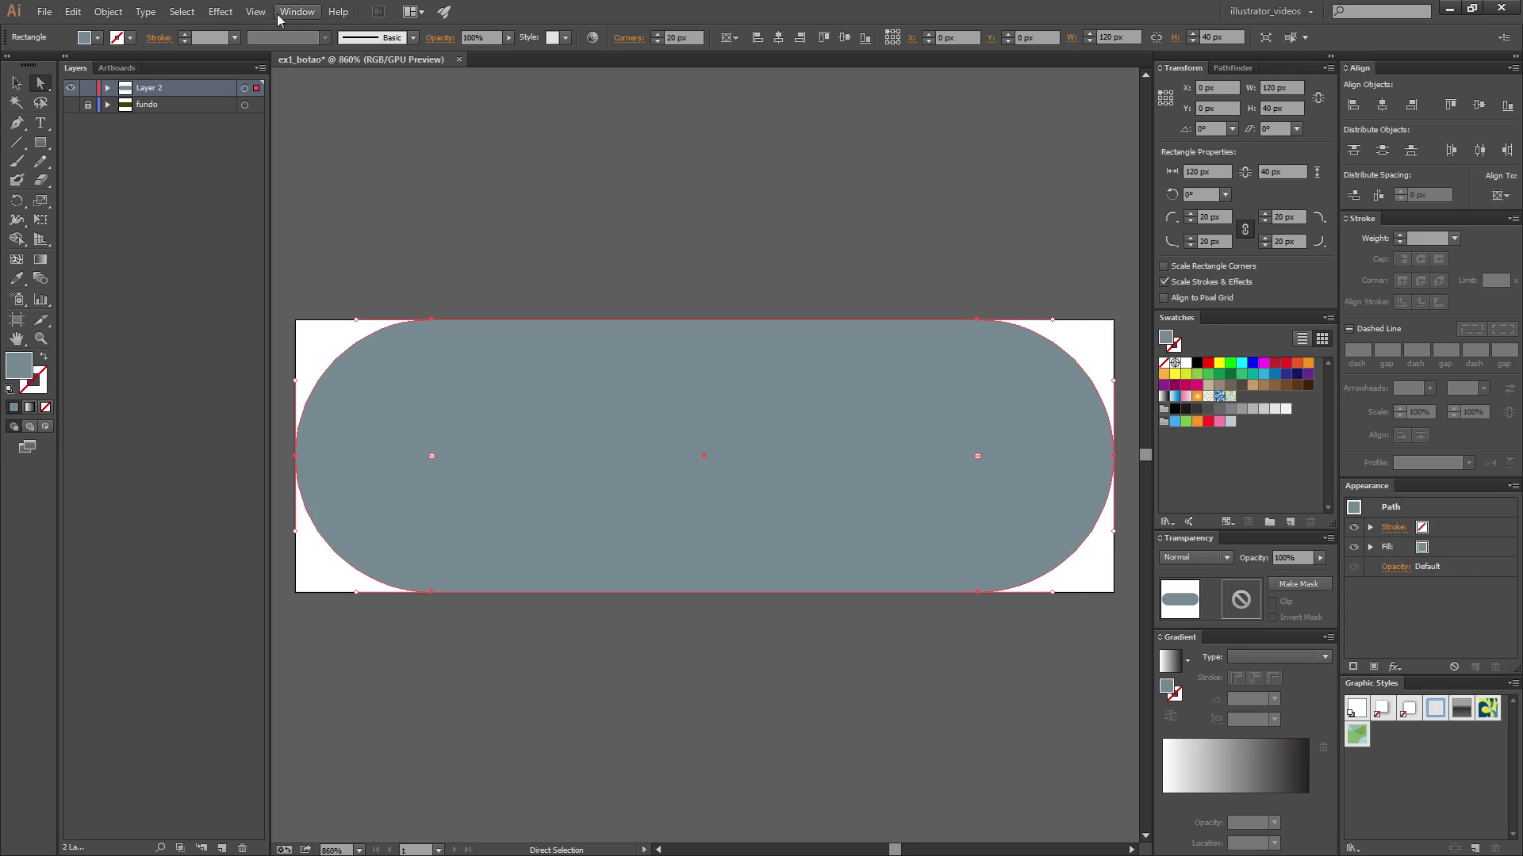
left_click(230, 14)
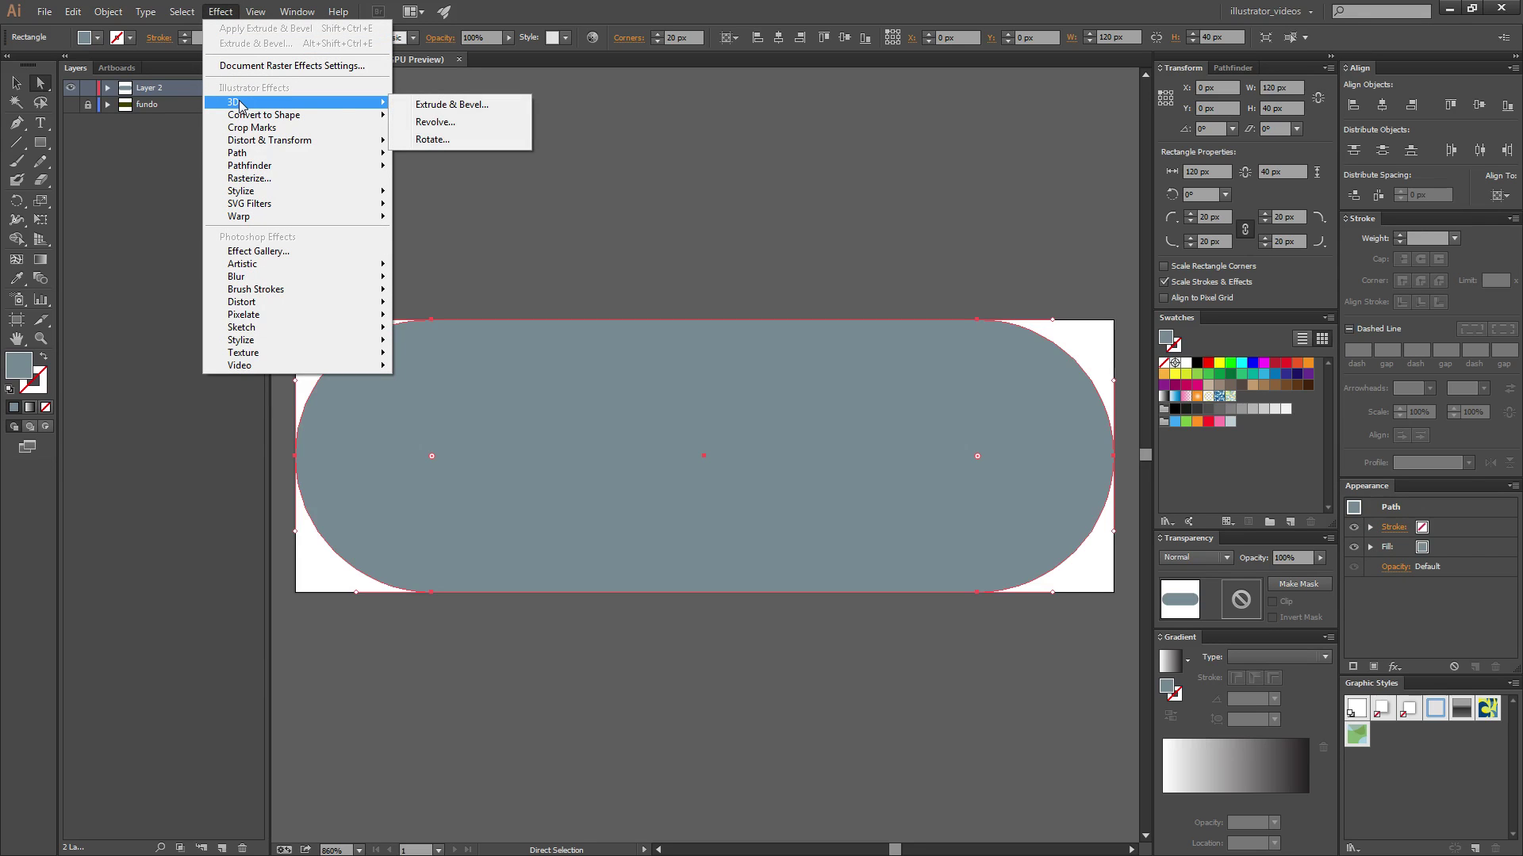
left_click(451, 105)
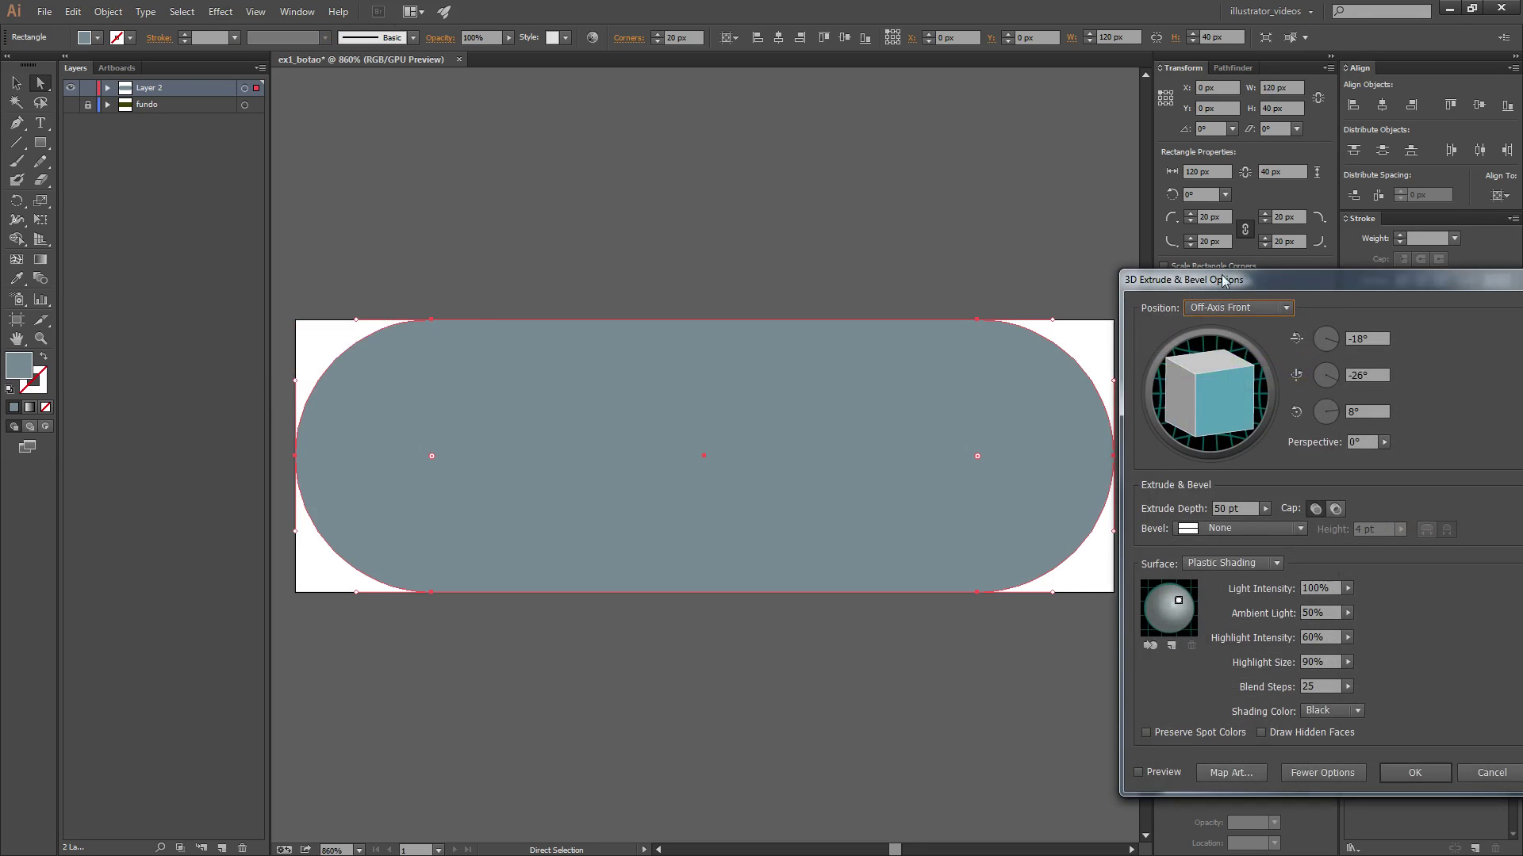
left_click_drag(1288, 287, 853, 156)
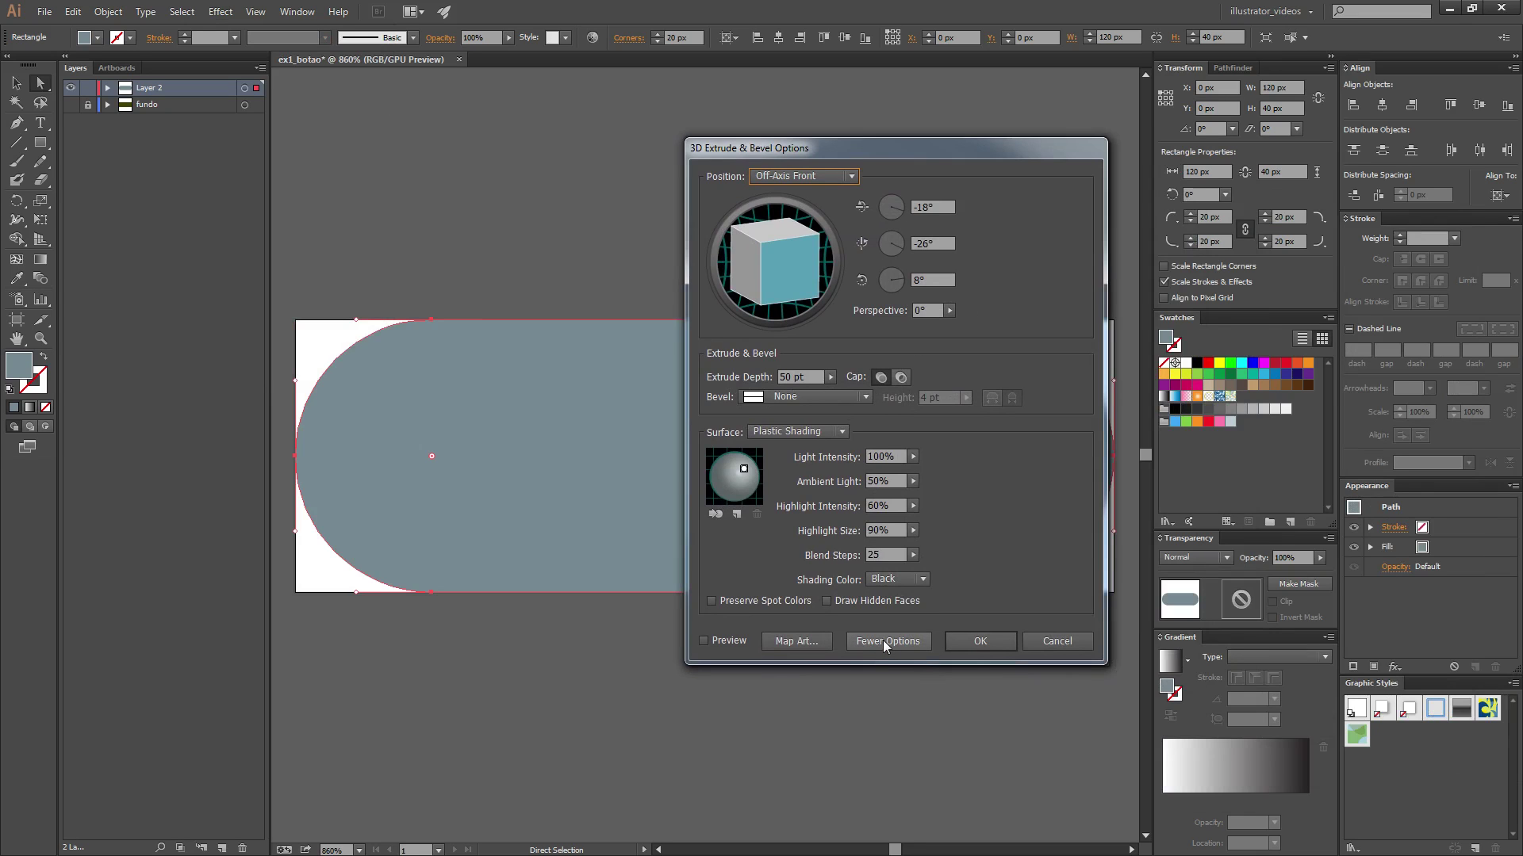
left_click(882, 640)
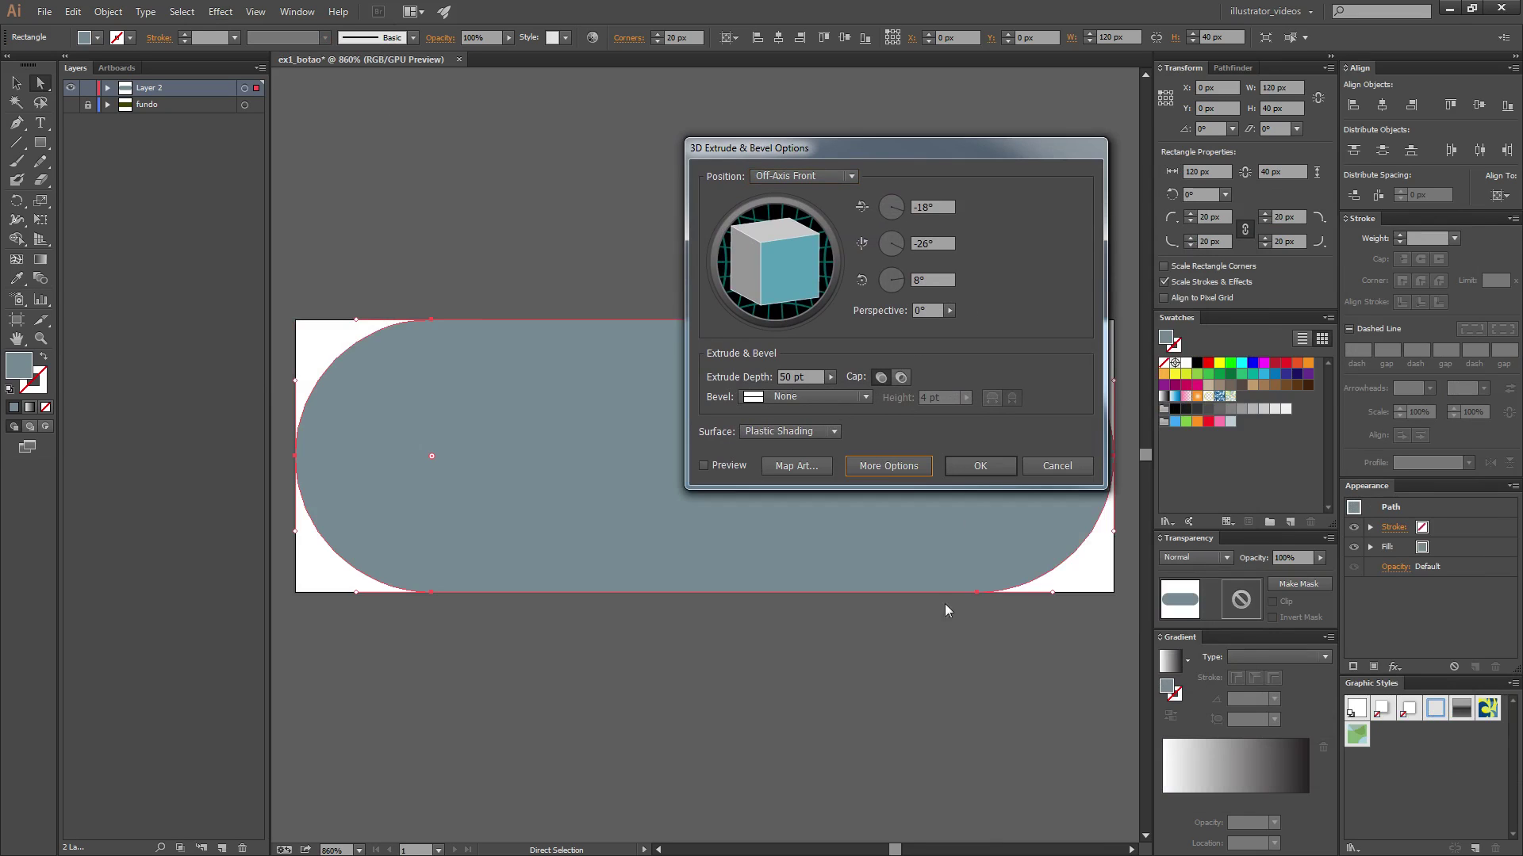
left_click(905, 469)
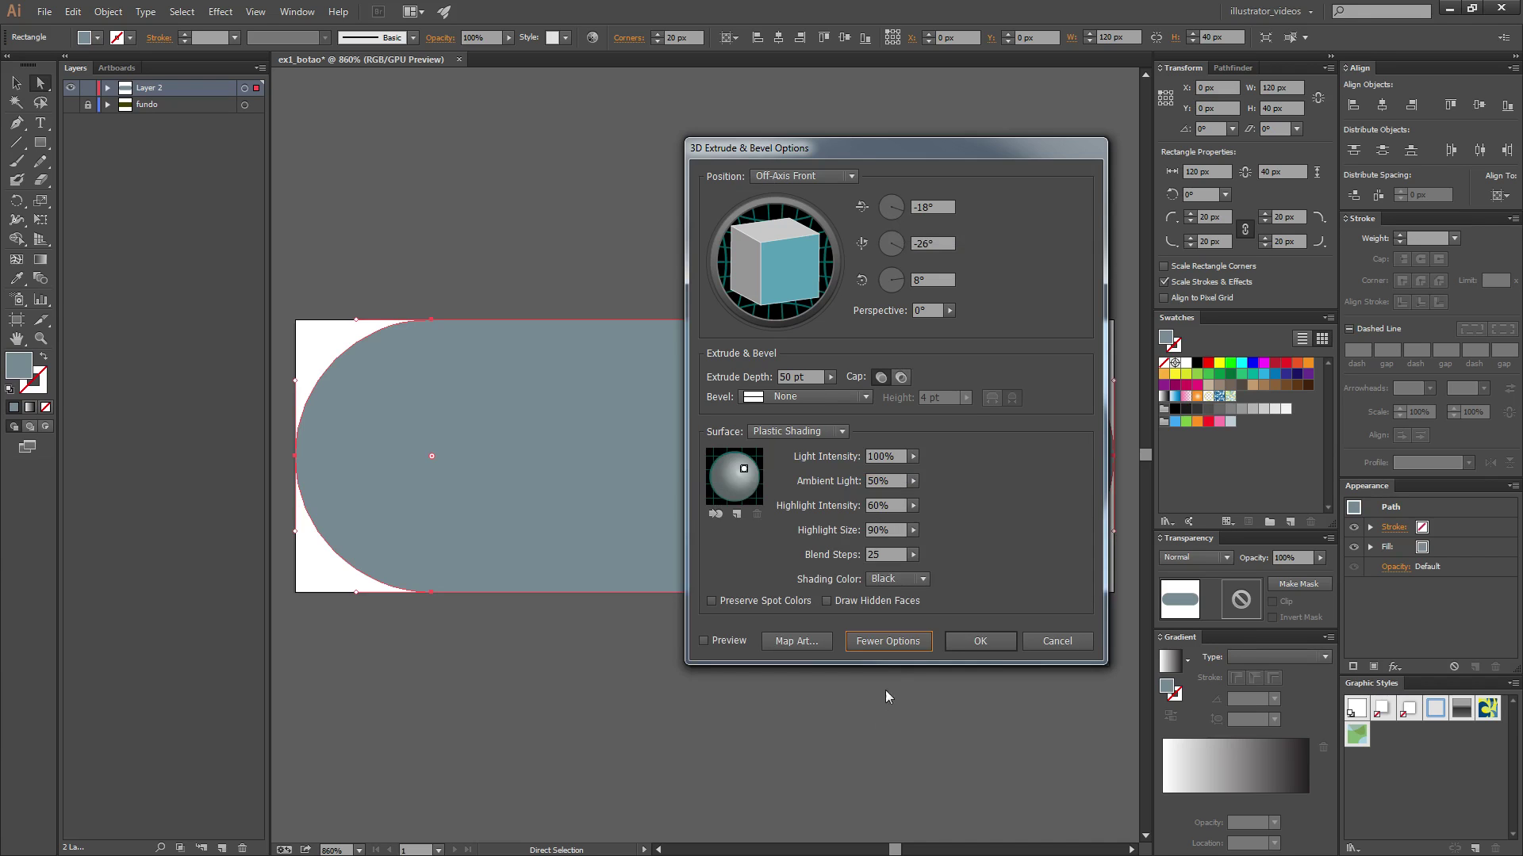
left_click(889, 641)
mouse_move(914, 149)
left_mouse_down()
mouse_move(907, 270)
mouse_move(1337, 290)
mouse_move(1287, 296)
left_mouse_up()
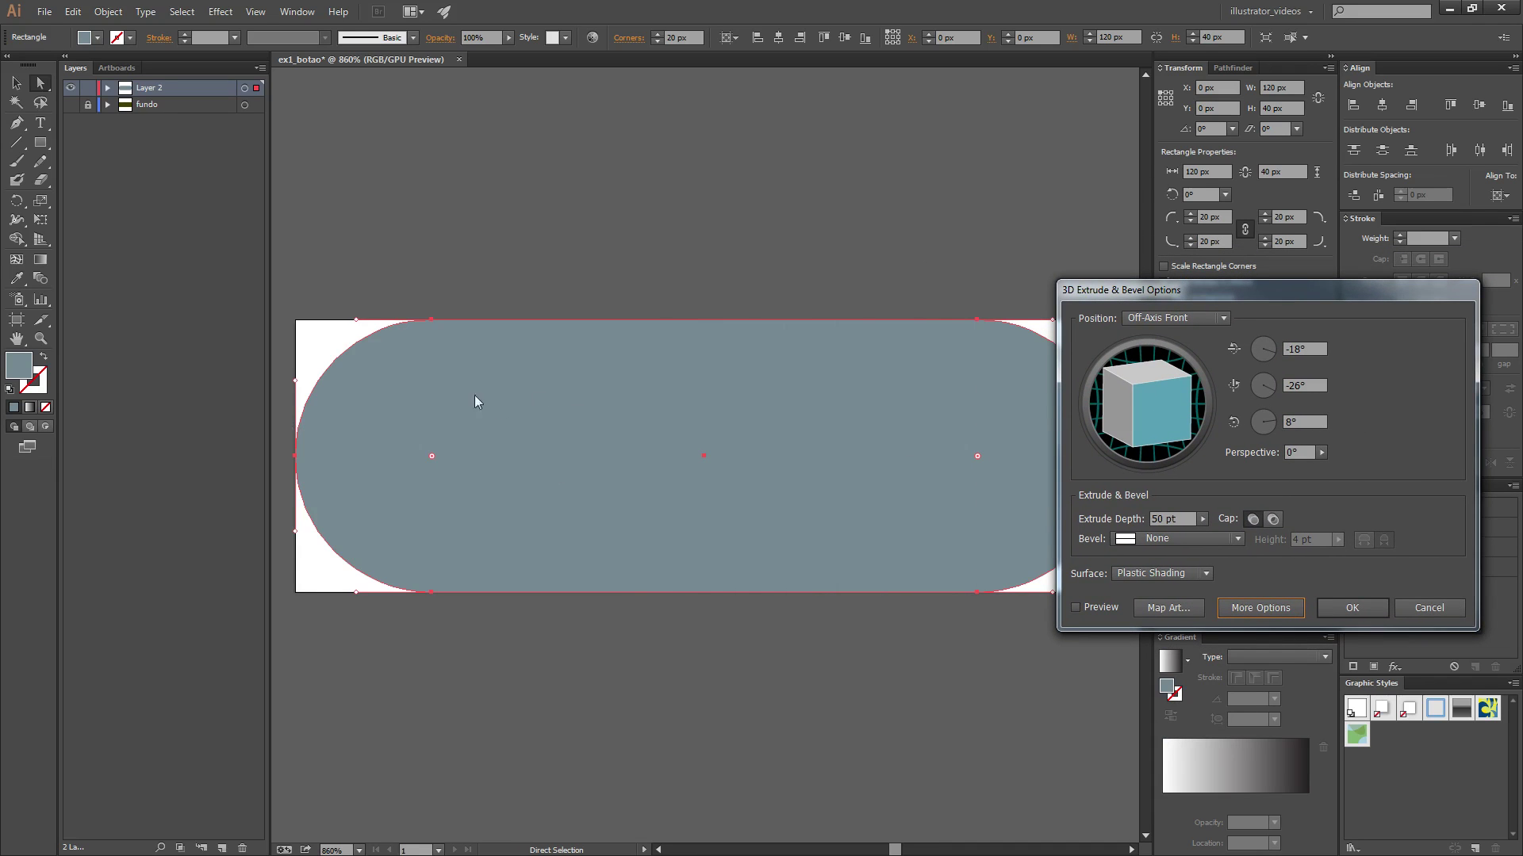
left_click(1076, 608)
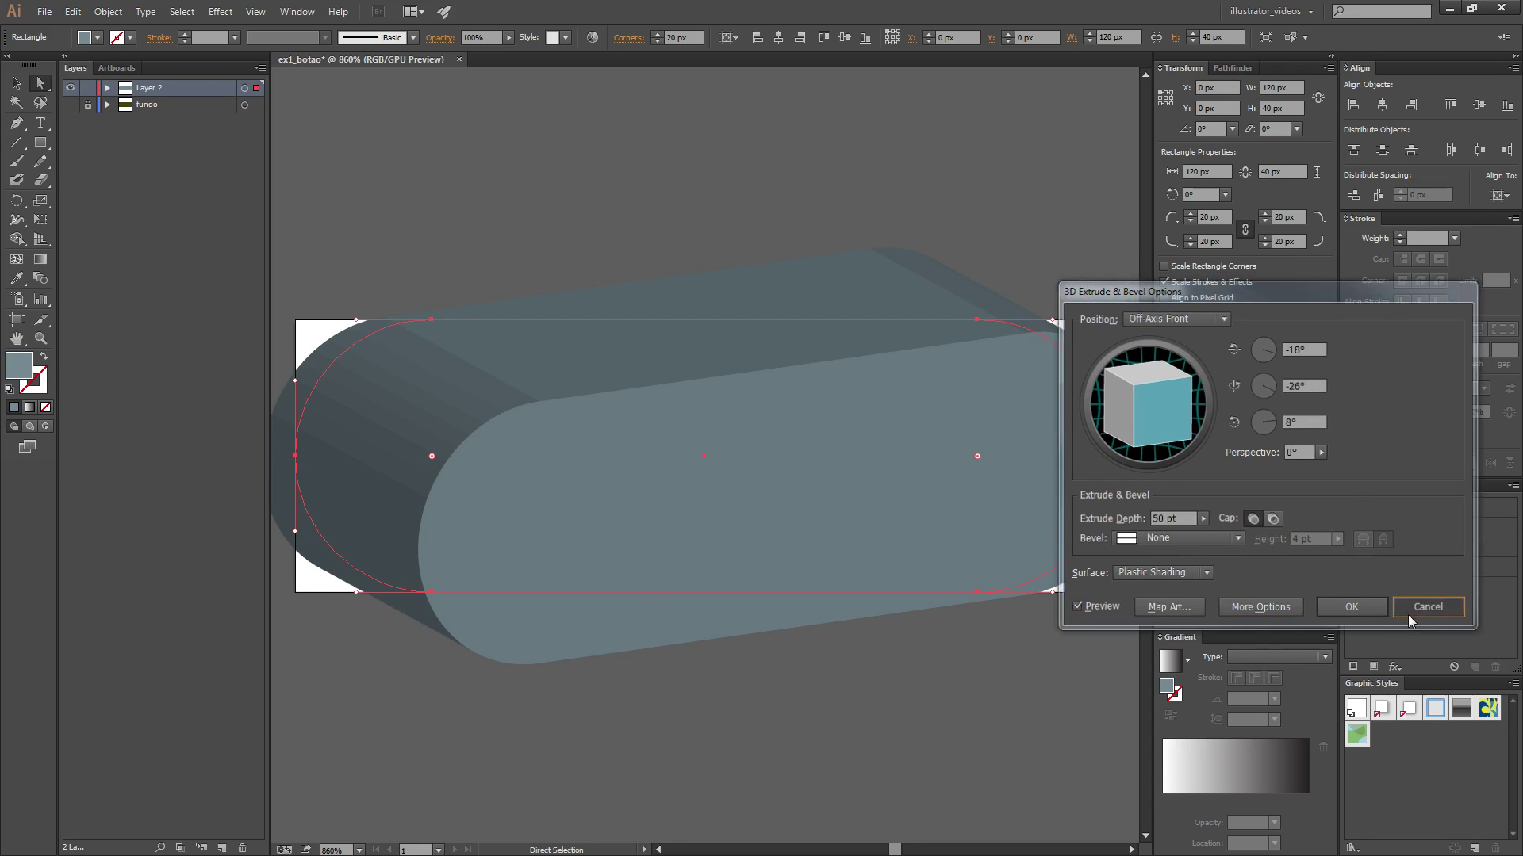
left_click(1407, 615)
scroll(809, 486, "down", 1, "alt")
scroll(807, 489, "down", 4, "alt")
scroll(806, 492, "up", 1, "alt")
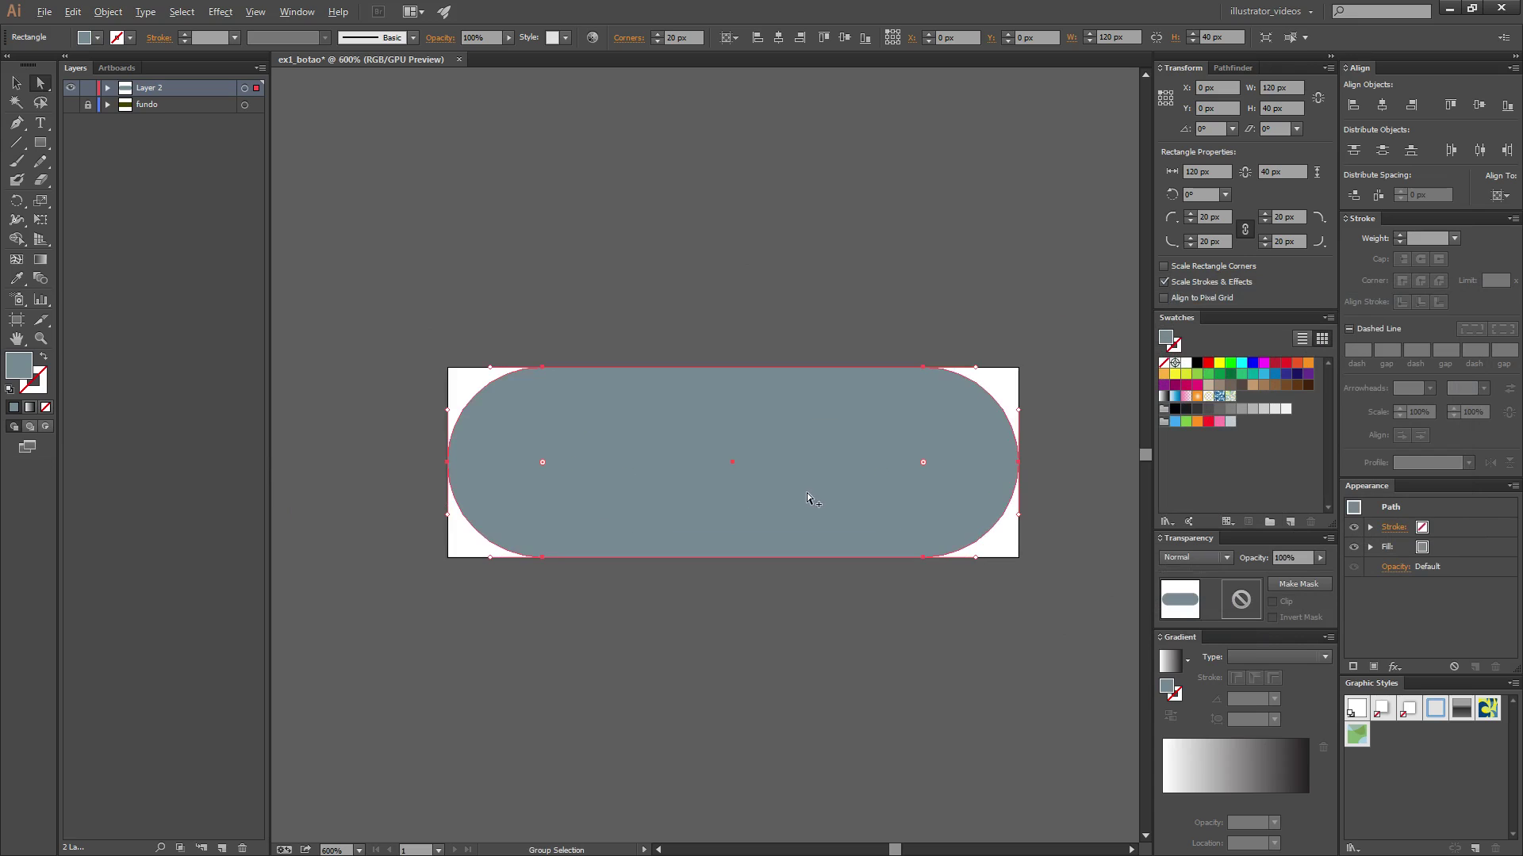
Step: Reopen 3D Extrude & Bevel for the gray pill, with fewer options and Position set to Front
mouse_move(809, 503)
left_mouse_down()
mouse_move(791, 428)
mouse_move(795, 269)
mouse_move(782, 261)
left_mouse_up()
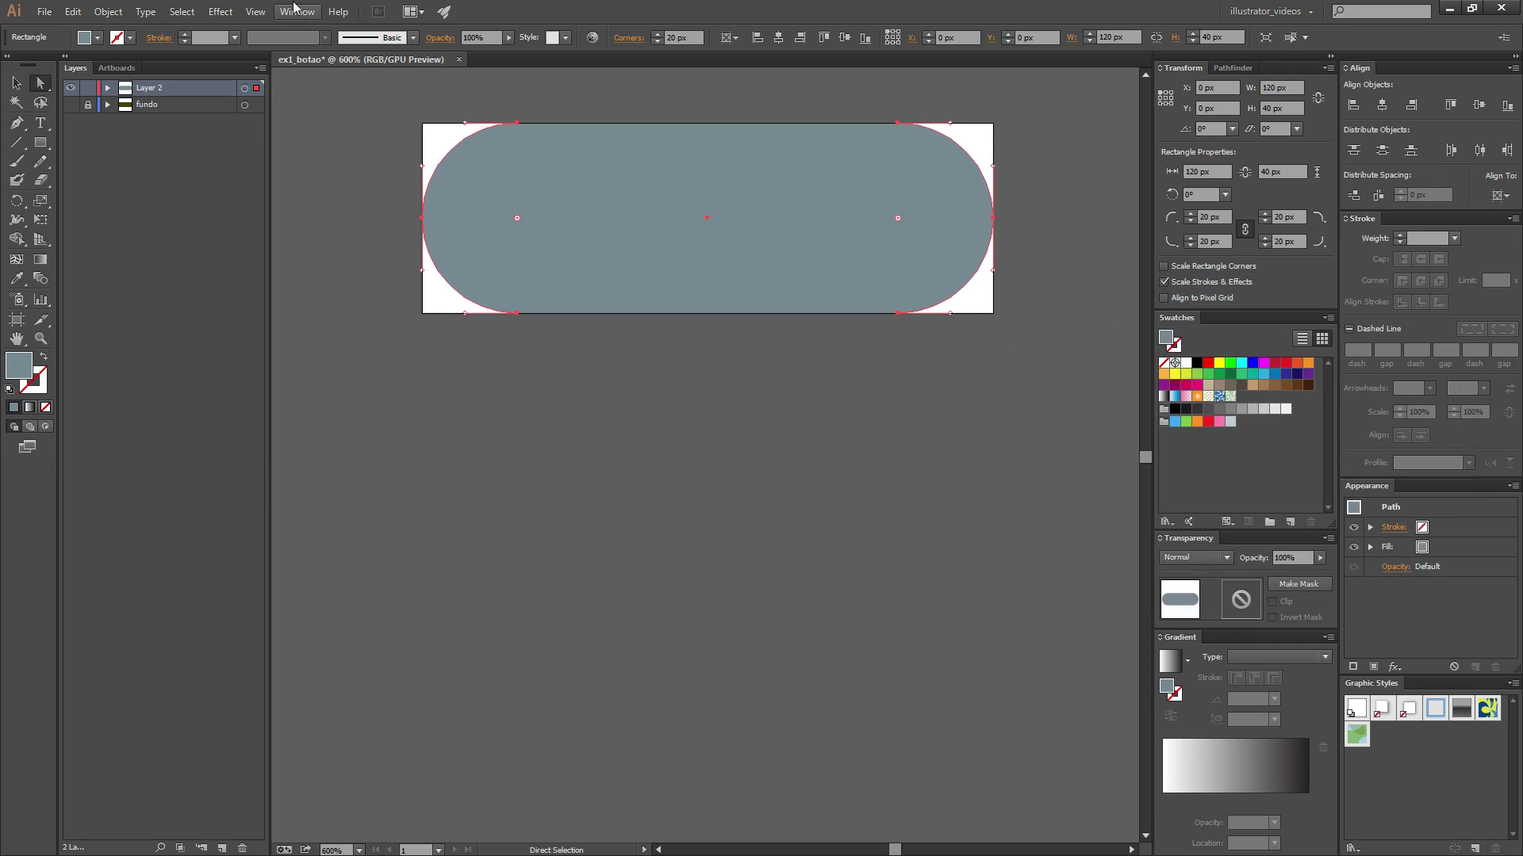
left_click(222, 12)
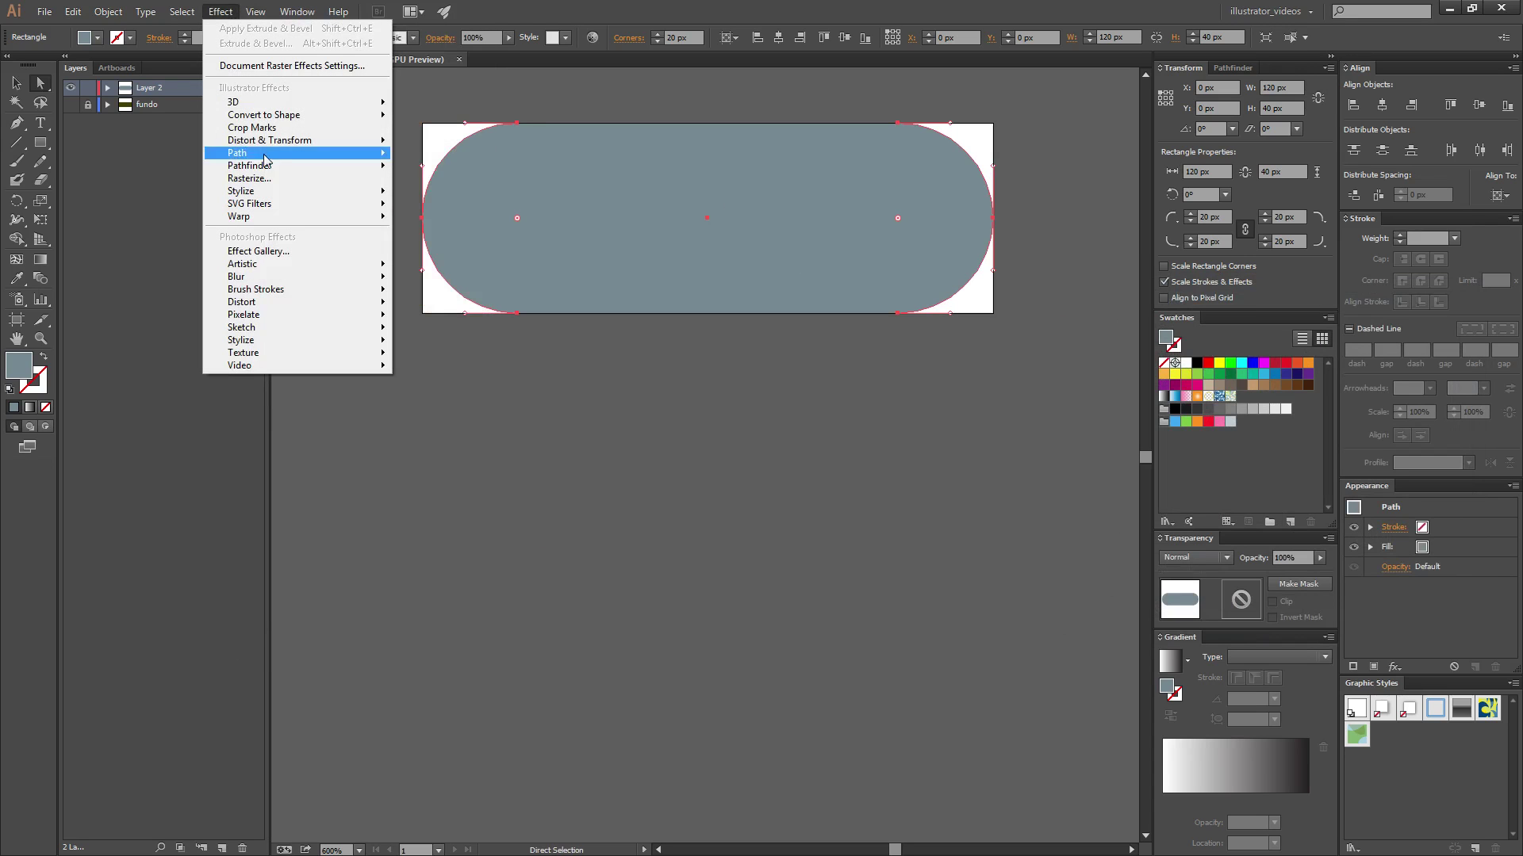
mouse_move(233, 102)
left_click(431, 106)
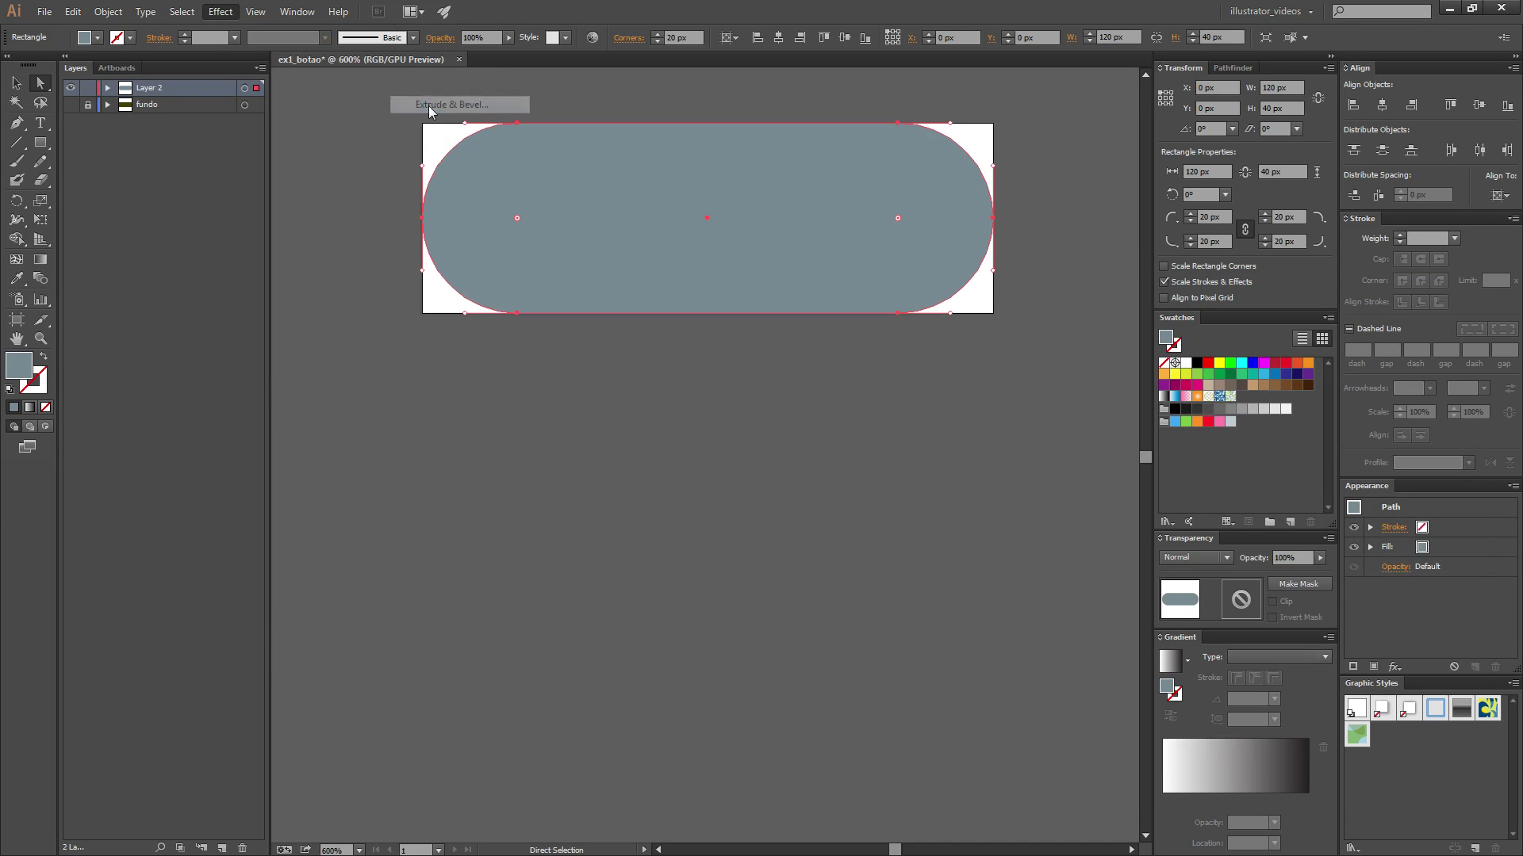
left_click(1266, 782)
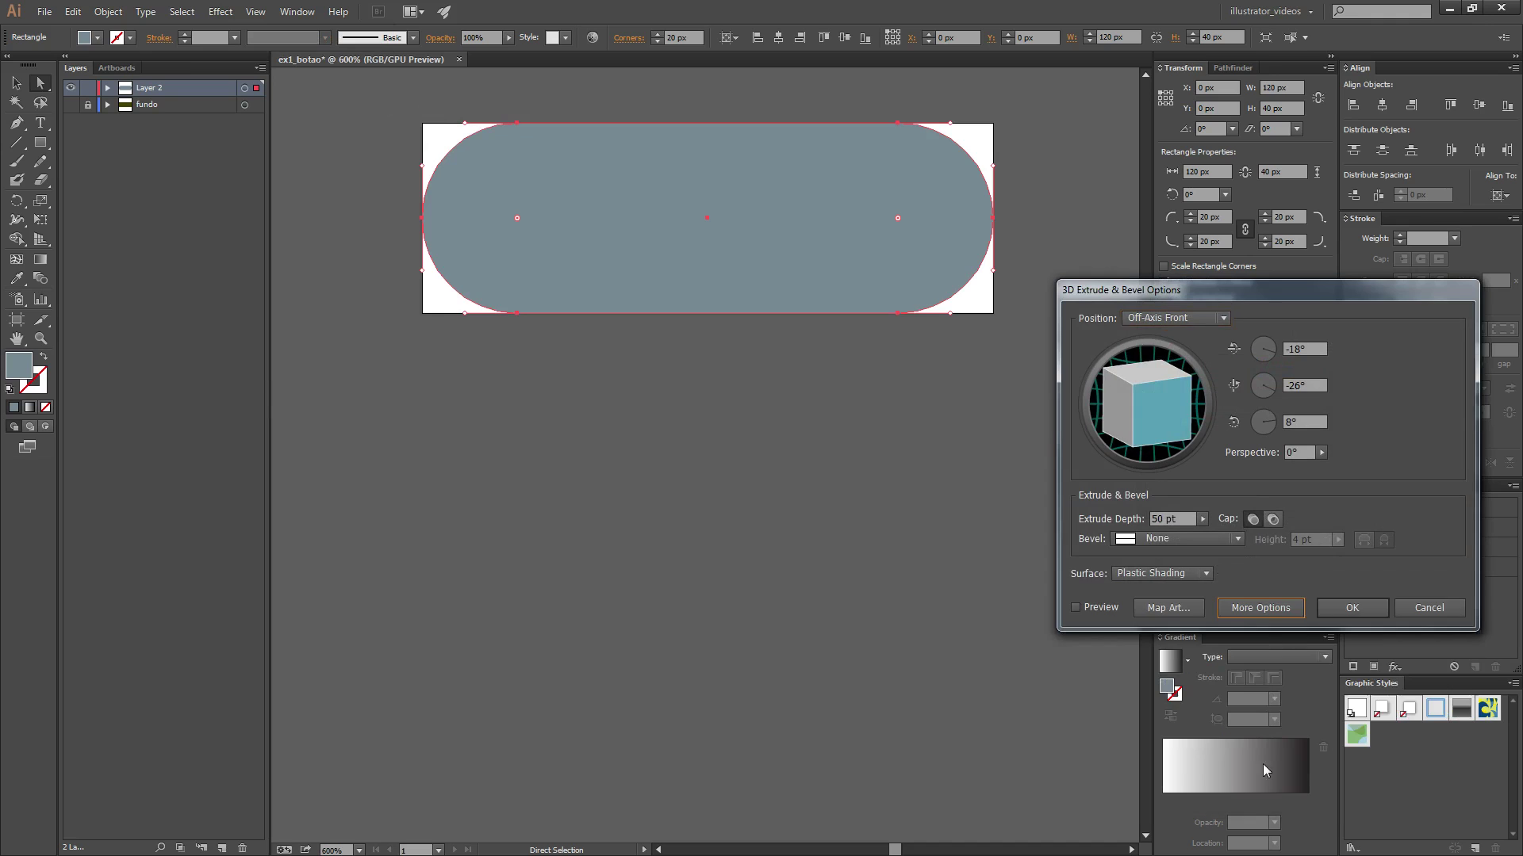
mouse_move(1267, 315)
left_mouse_down()
mouse_move(654, 420)
mouse_move(727, 392)
left_mouse_up()
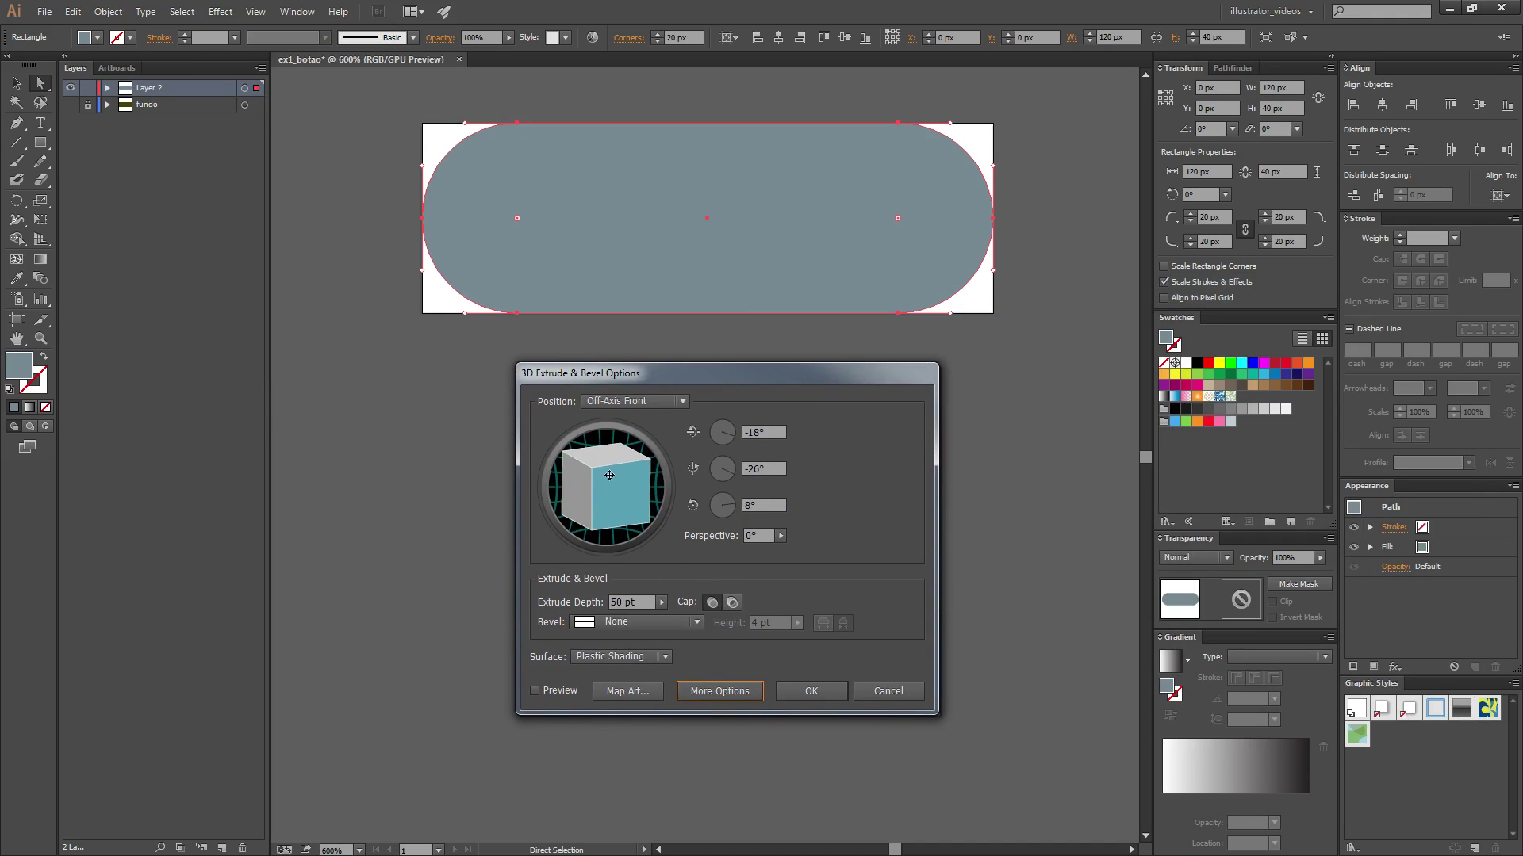
left_click(683, 401)
left_click(622, 441)
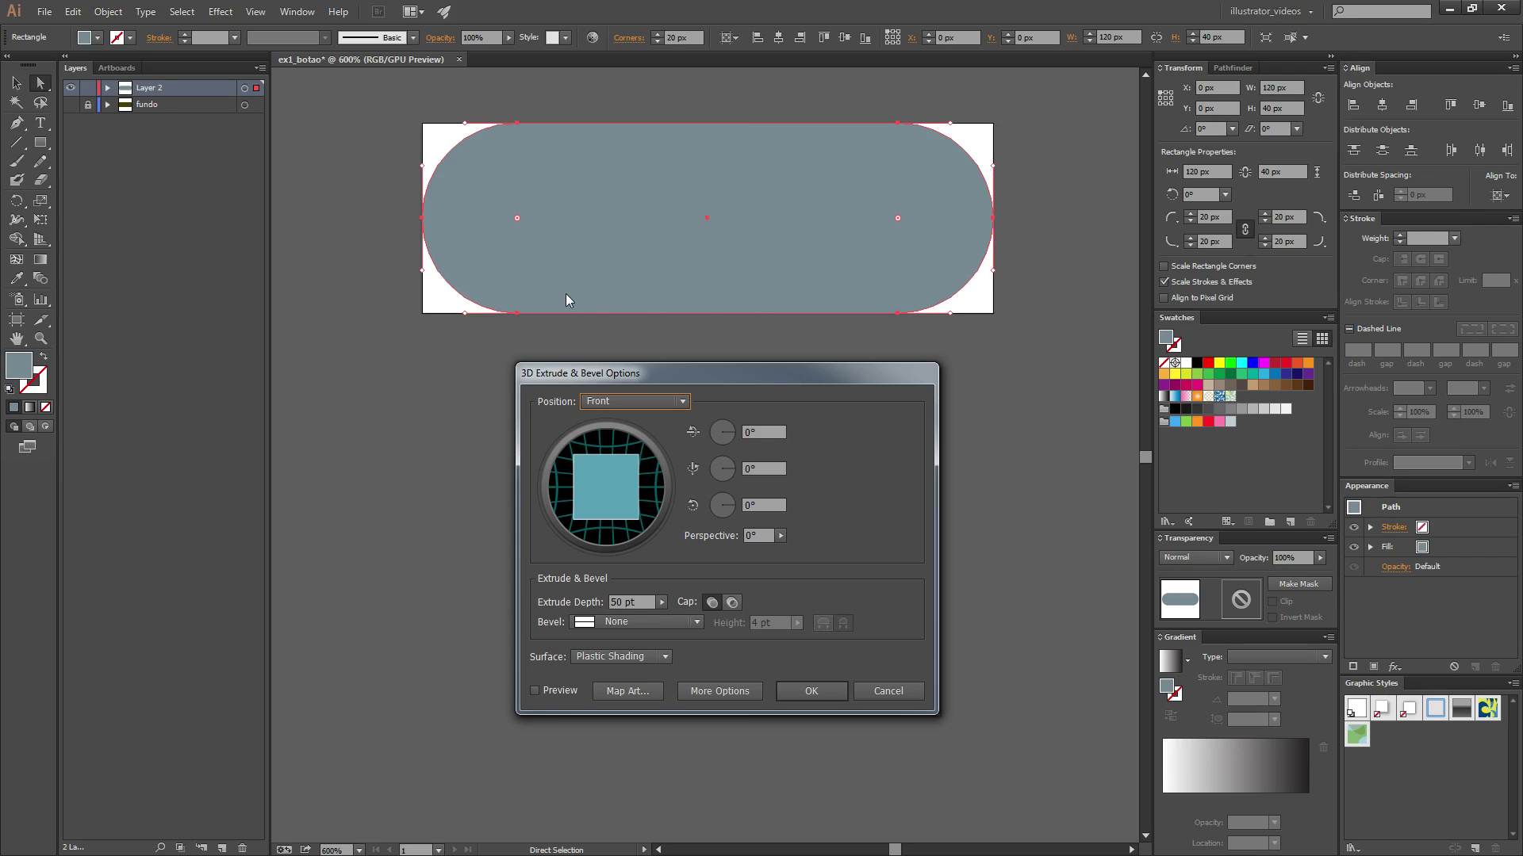
Step: Choose the Classic bevel and preview the darker bevelled rim on the pill
left_click(635, 623)
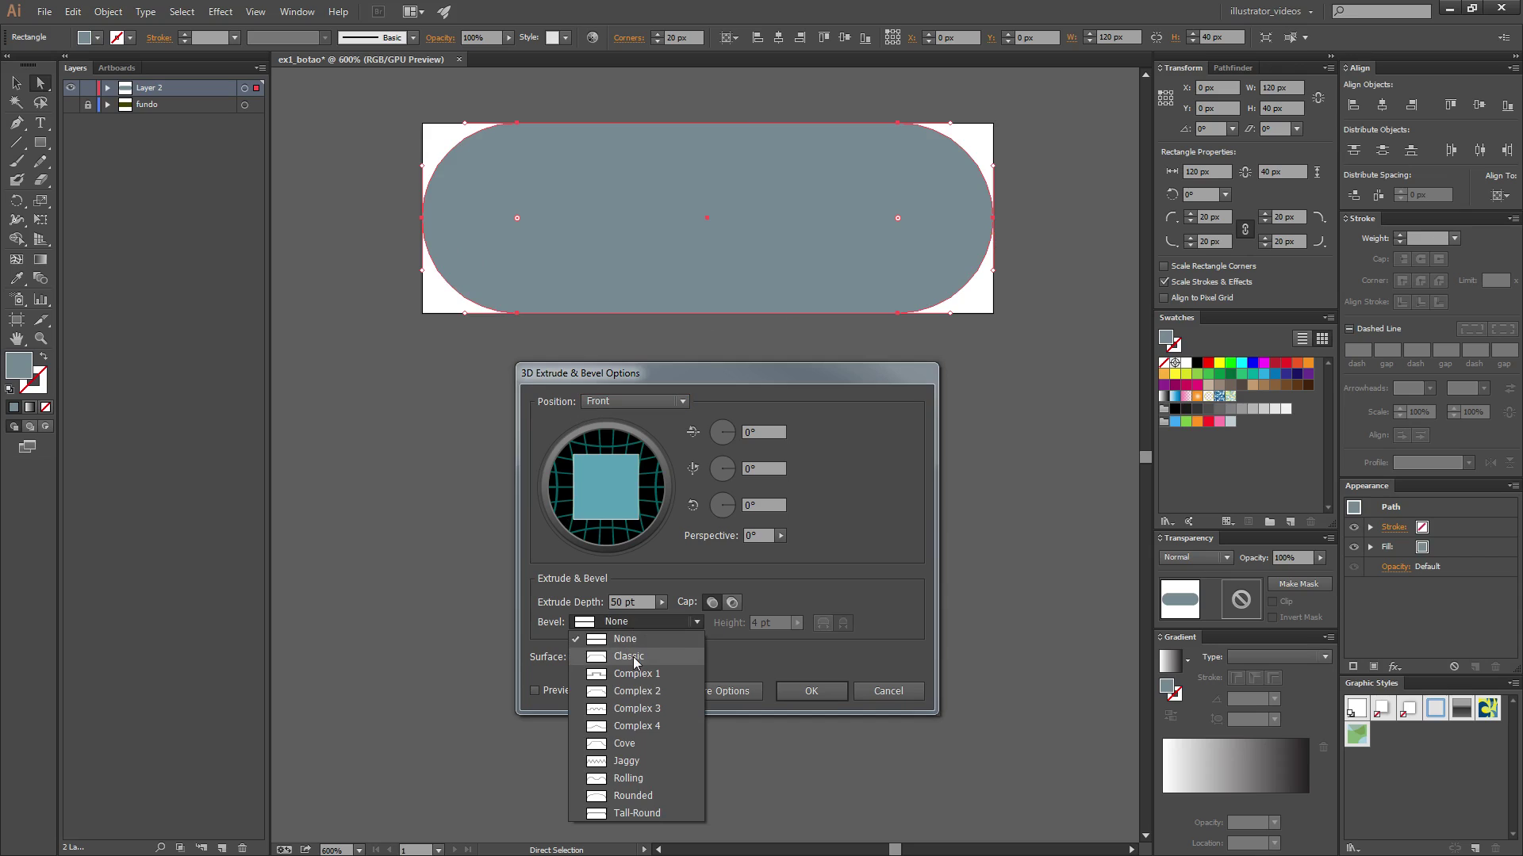
left_click(633, 658)
left_click(535, 690)
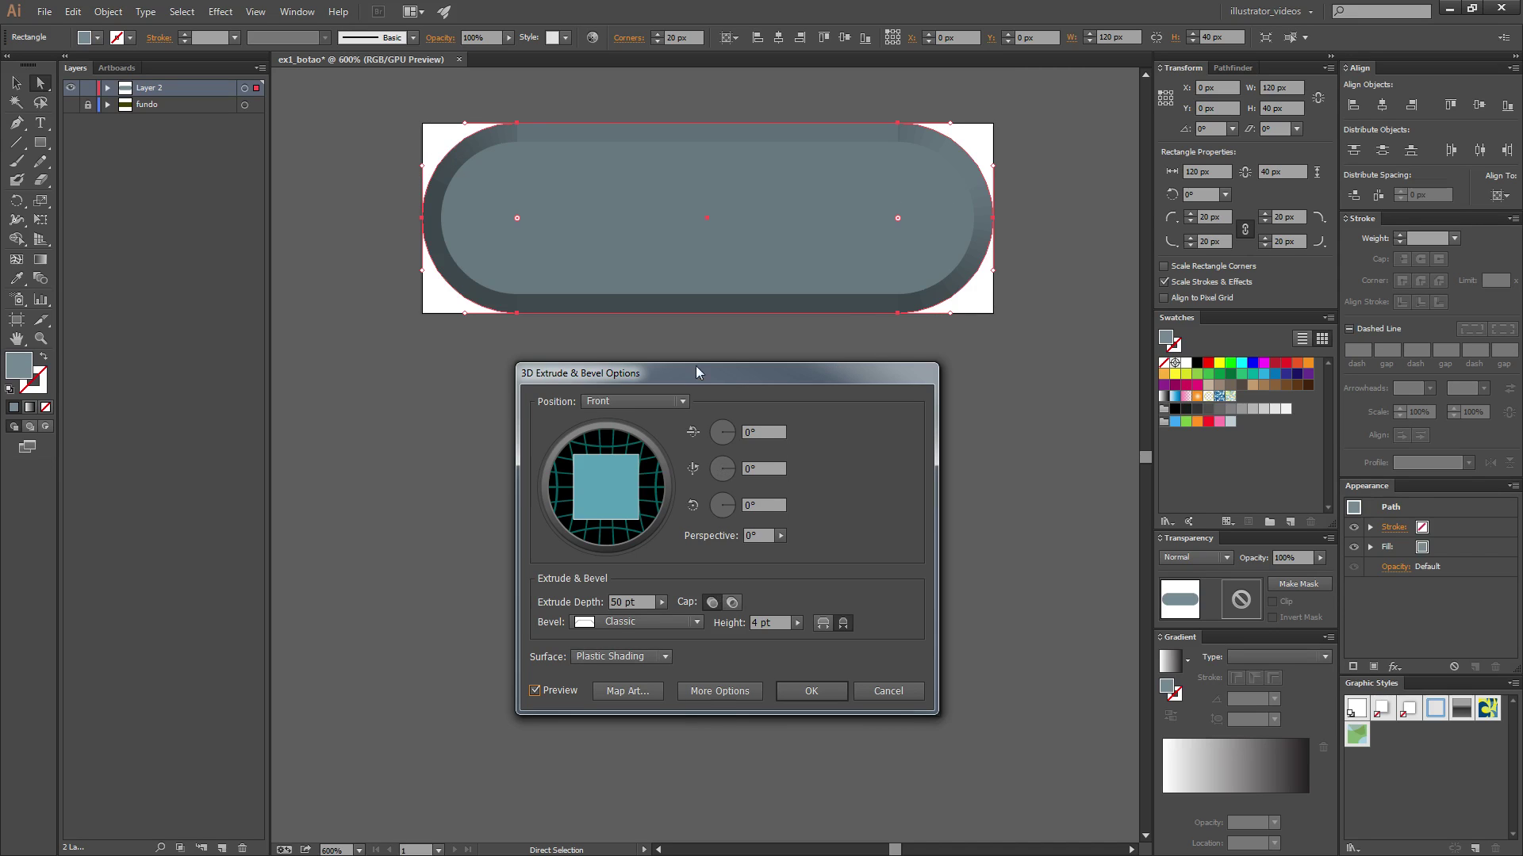
Step: Reveal the lighting options and nudge the light marker slightly up and left on the sphere
left_click_drag(720, 372, 812, 289)
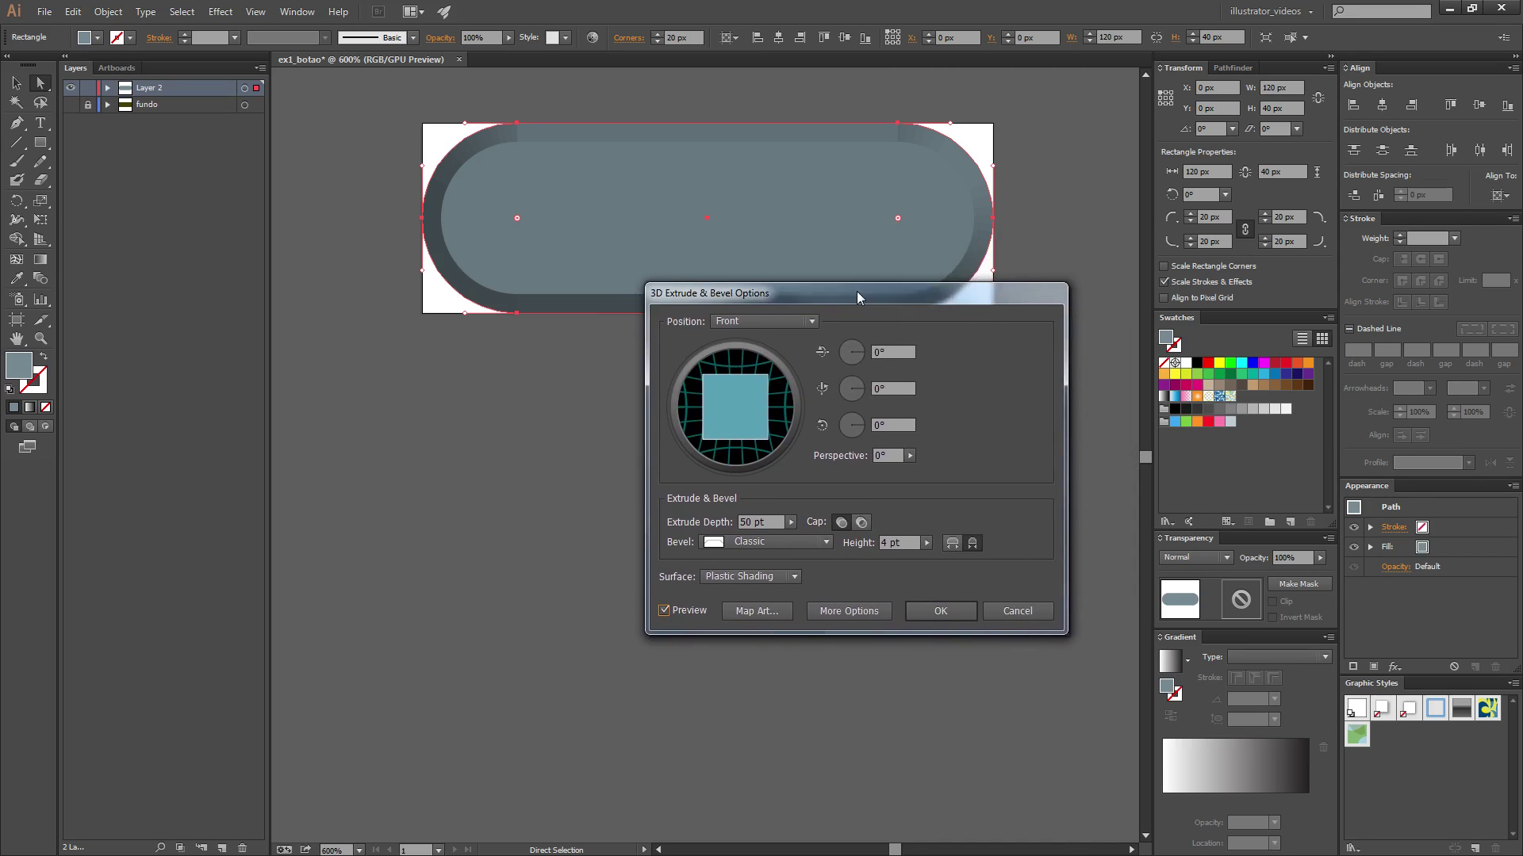
left_click(812, 606)
left_click_drag(817, 315, 859, 325)
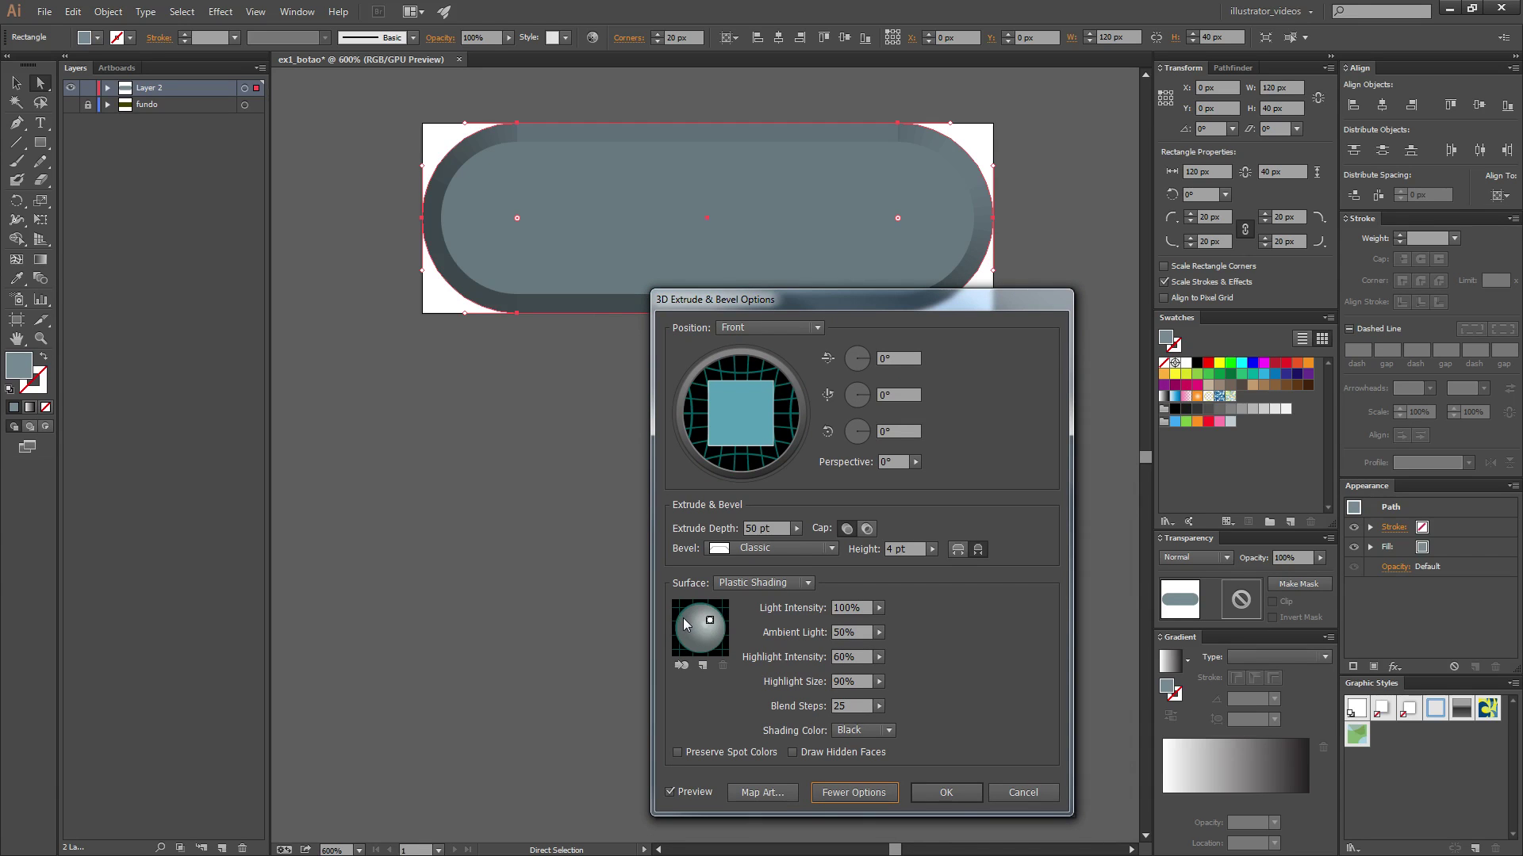
left_click_drag(687, 626, 684, 617)
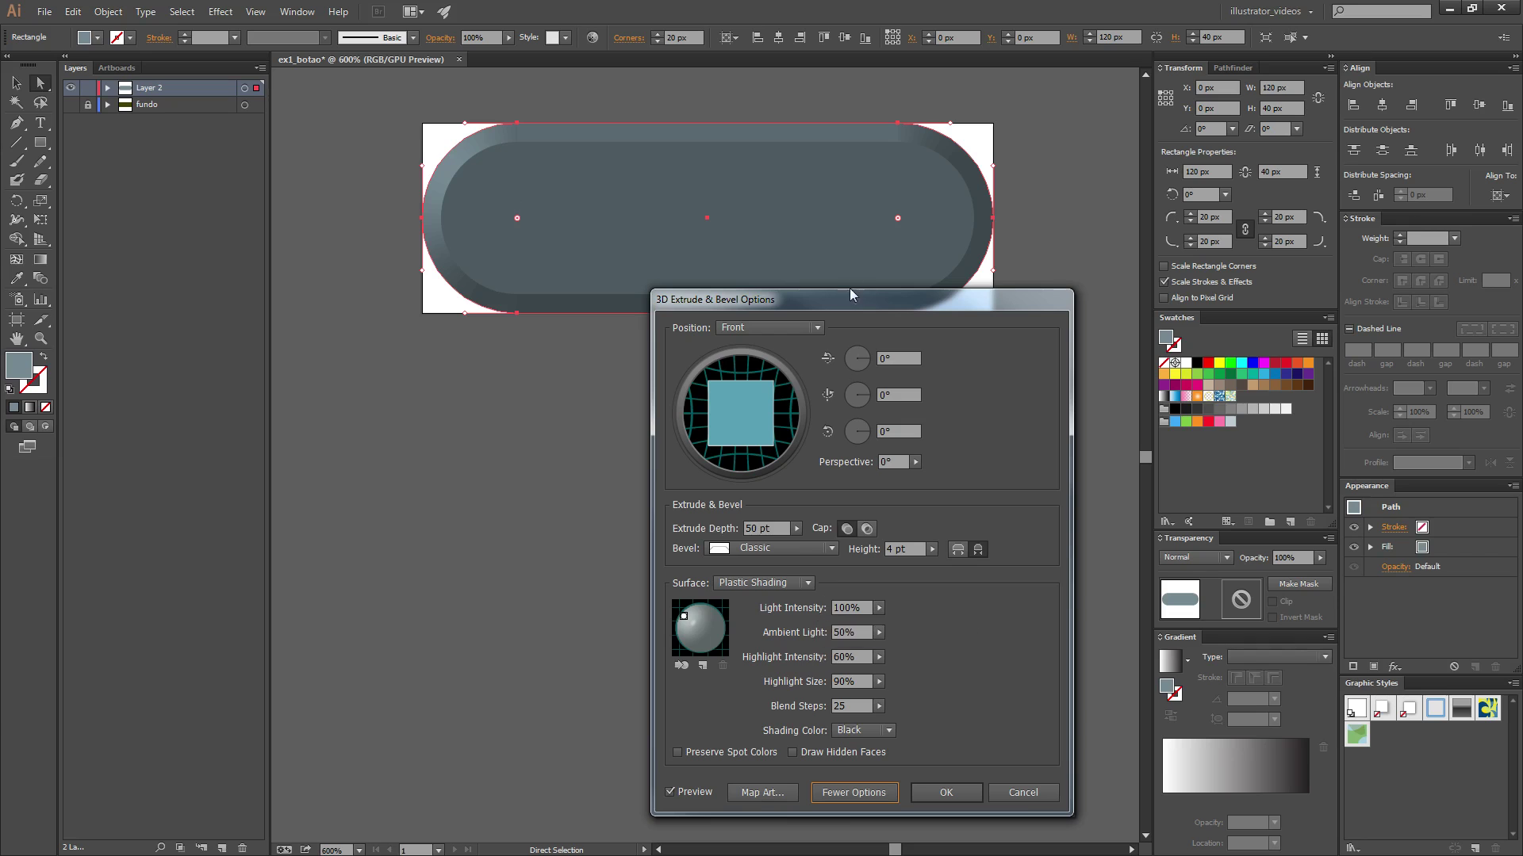
left_click_drag(866, 306, 1224, 188)
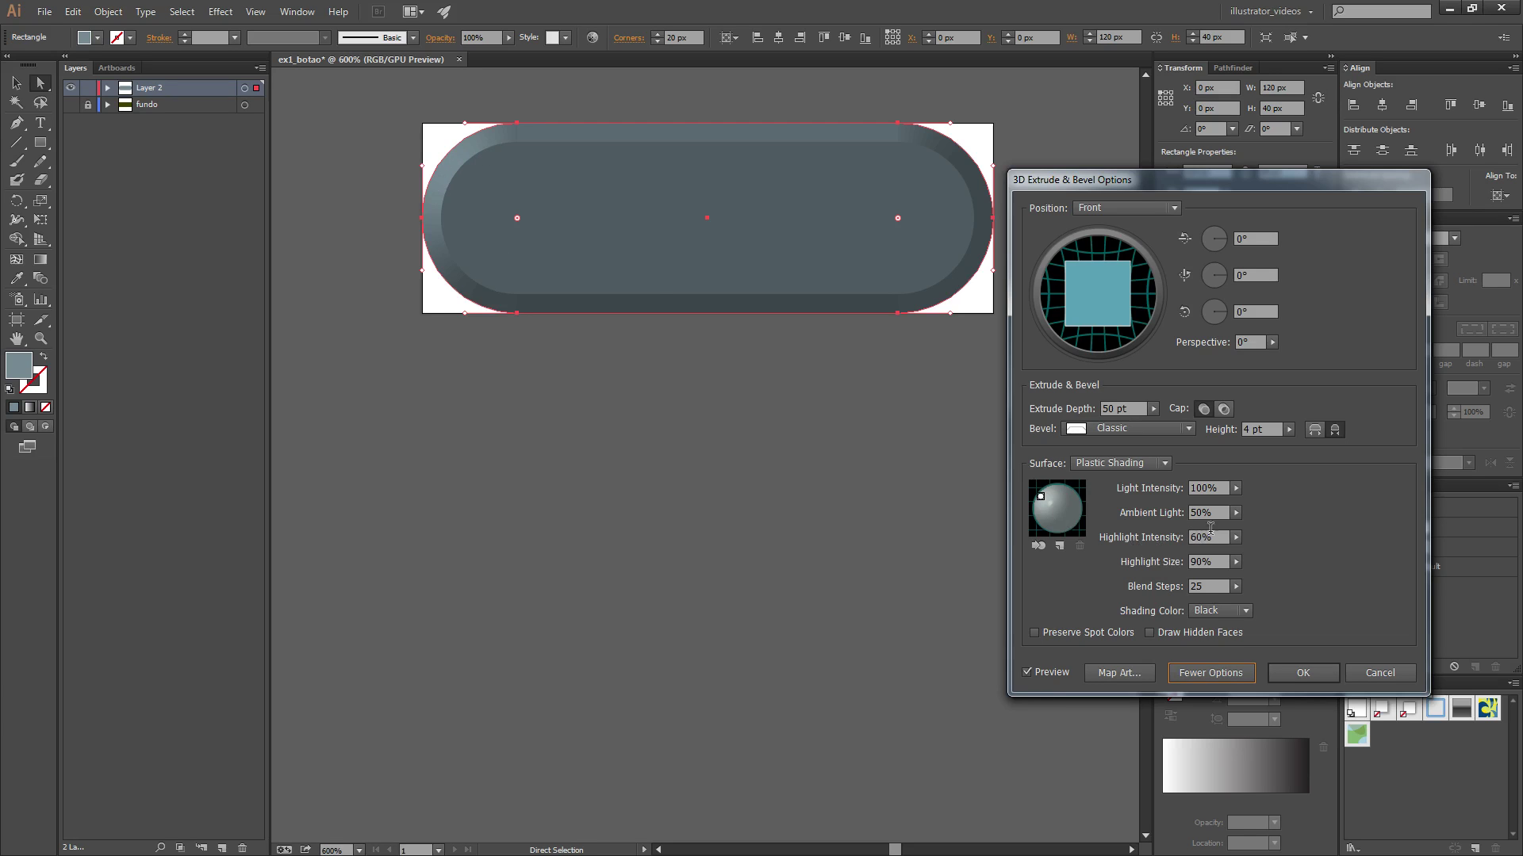
Step: Raise Highlight Intensity and Highlight Size to 100%
left_click(1236, 539)
left_click_drag(1209, 550, 1236, 556)
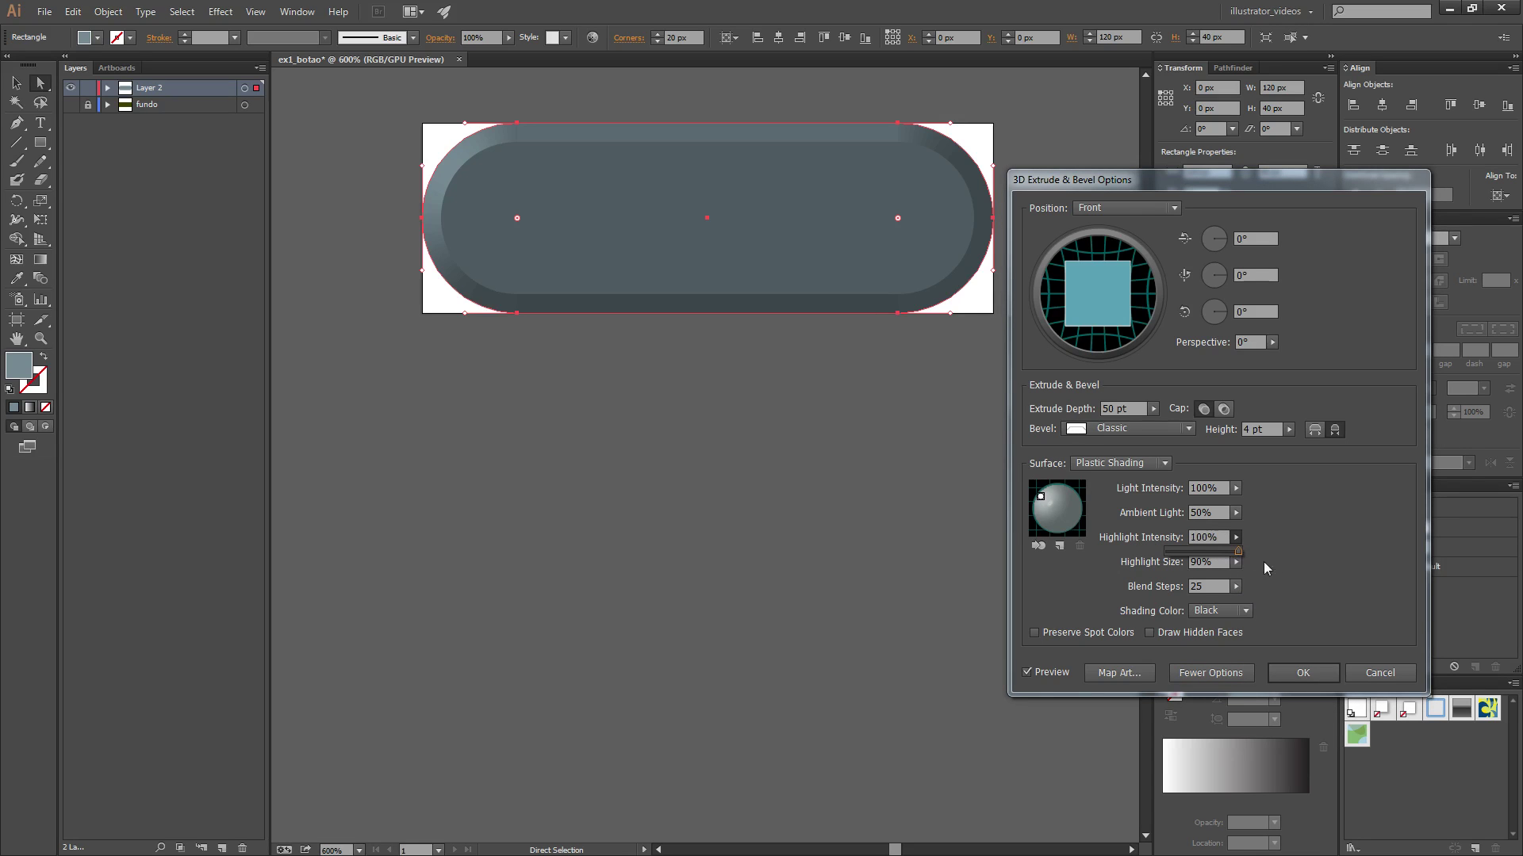
left_click_drag(1235, 556, 1332, 568)
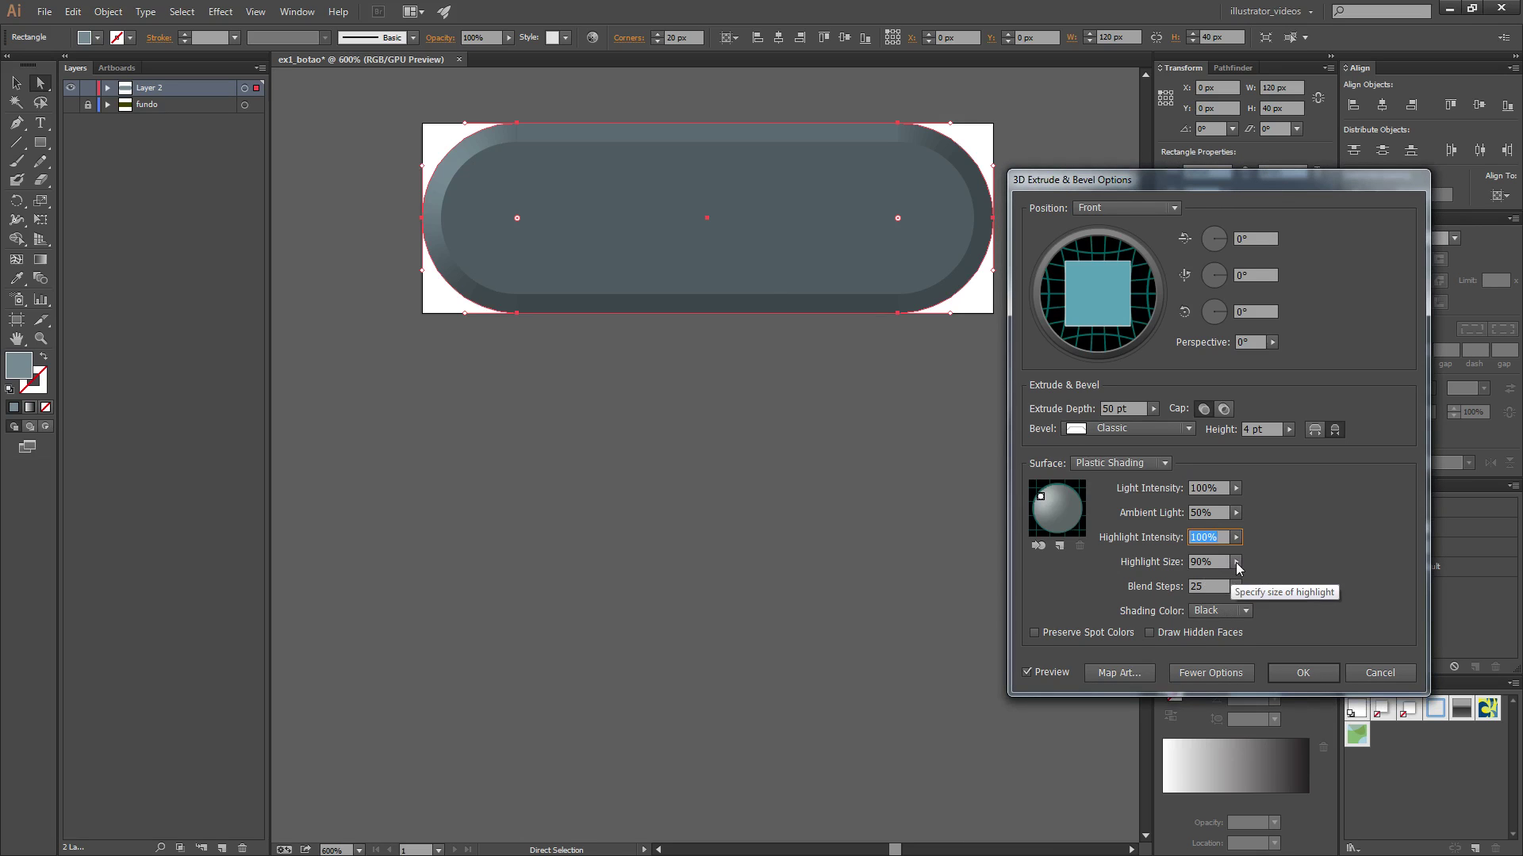
left_click_drag(1236, 565, 1154, 580)
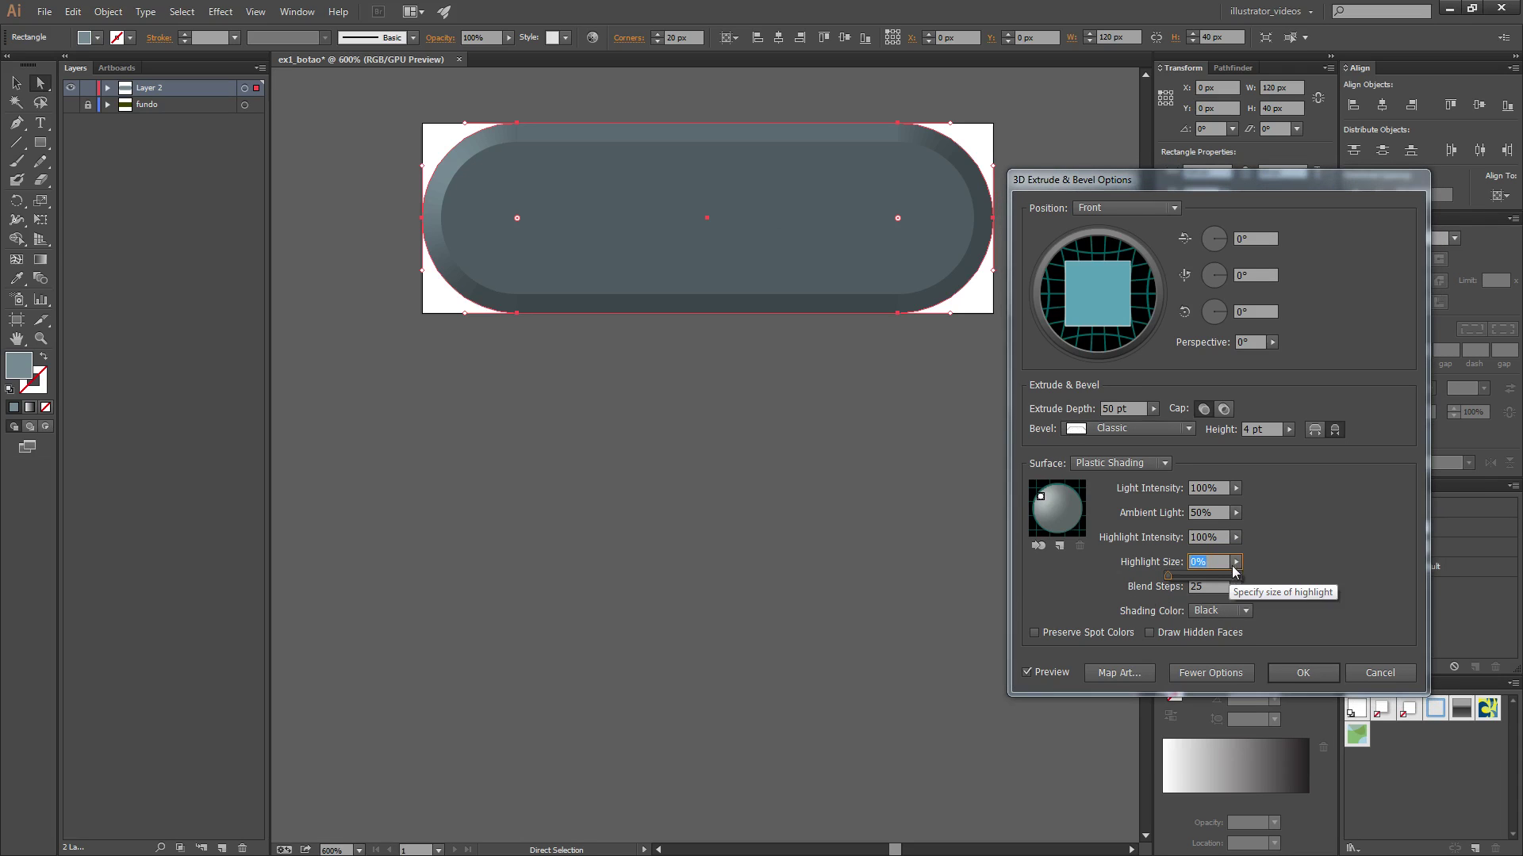
left_click_drag(1167, 576, 1306, 584)
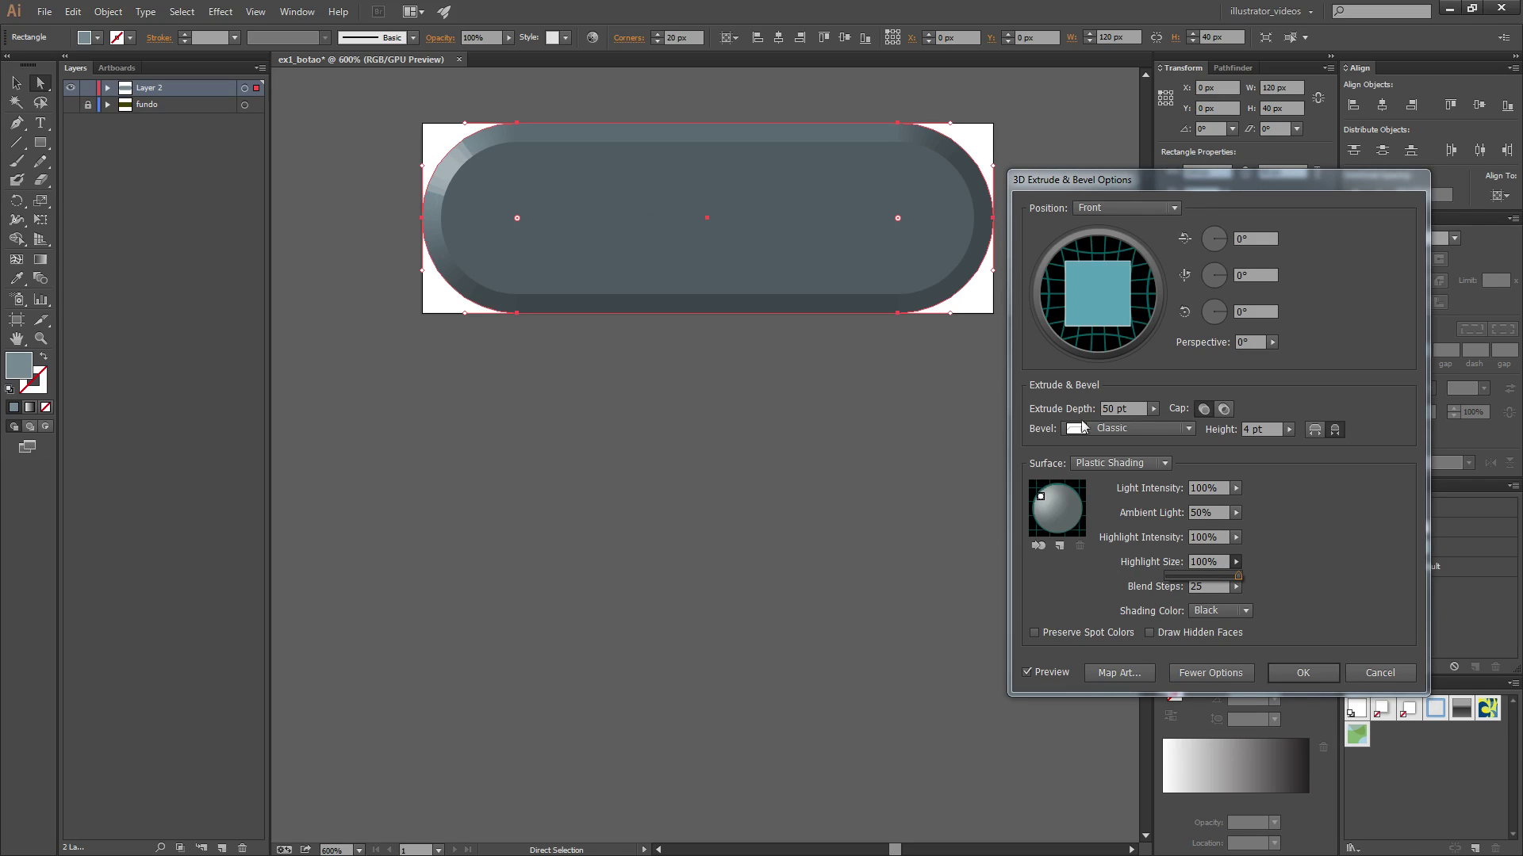
left_click(1316, 570)
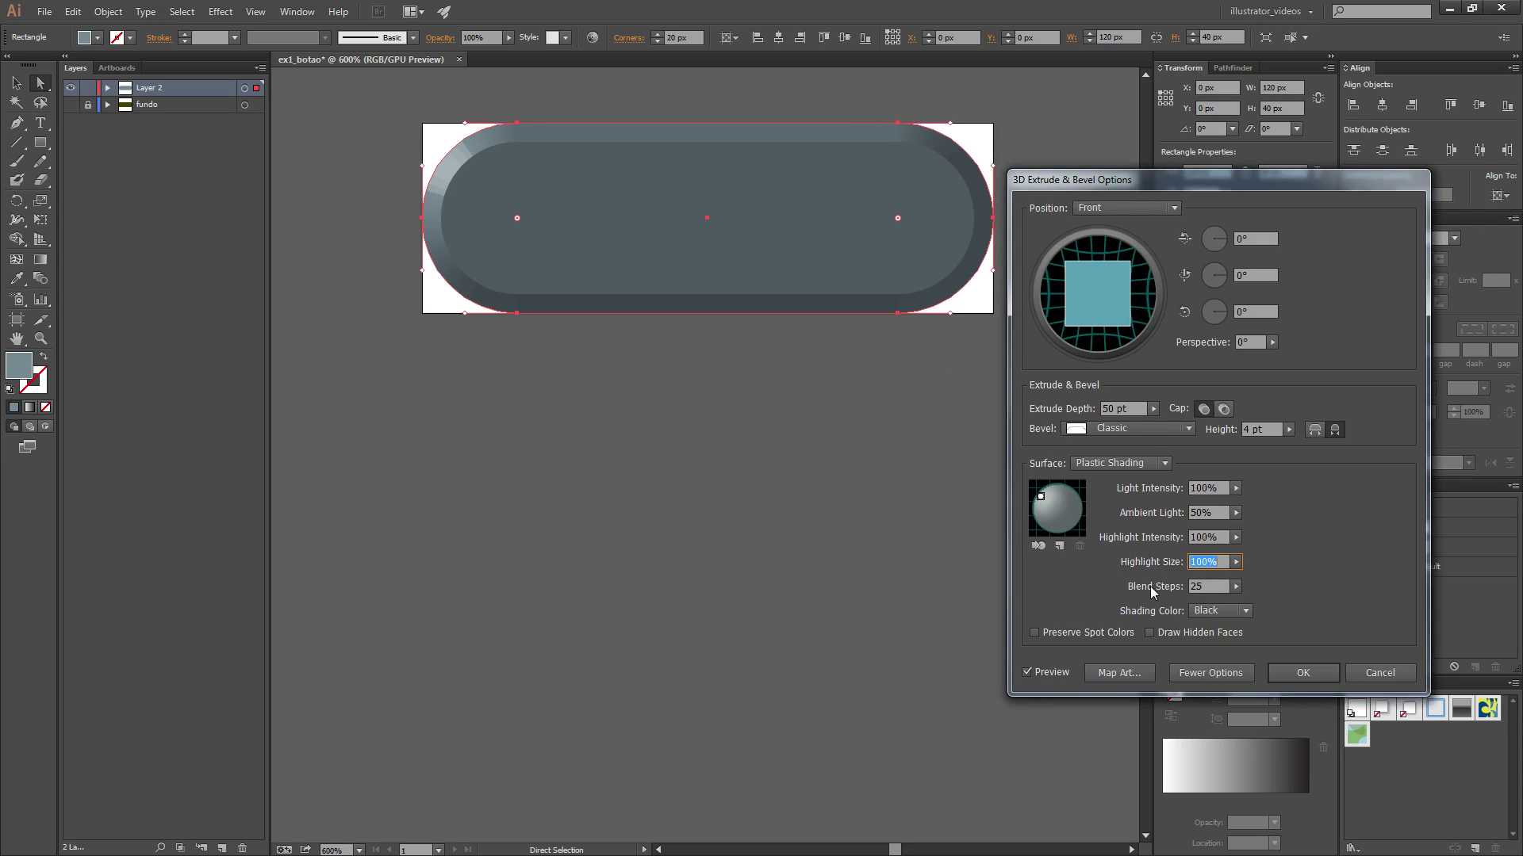
Step: Raise Blend Steps to 253 and fine-tune the Highlight Size
left_click(1236, 586)
left_click_drag(1174, 607, 1199, 604)
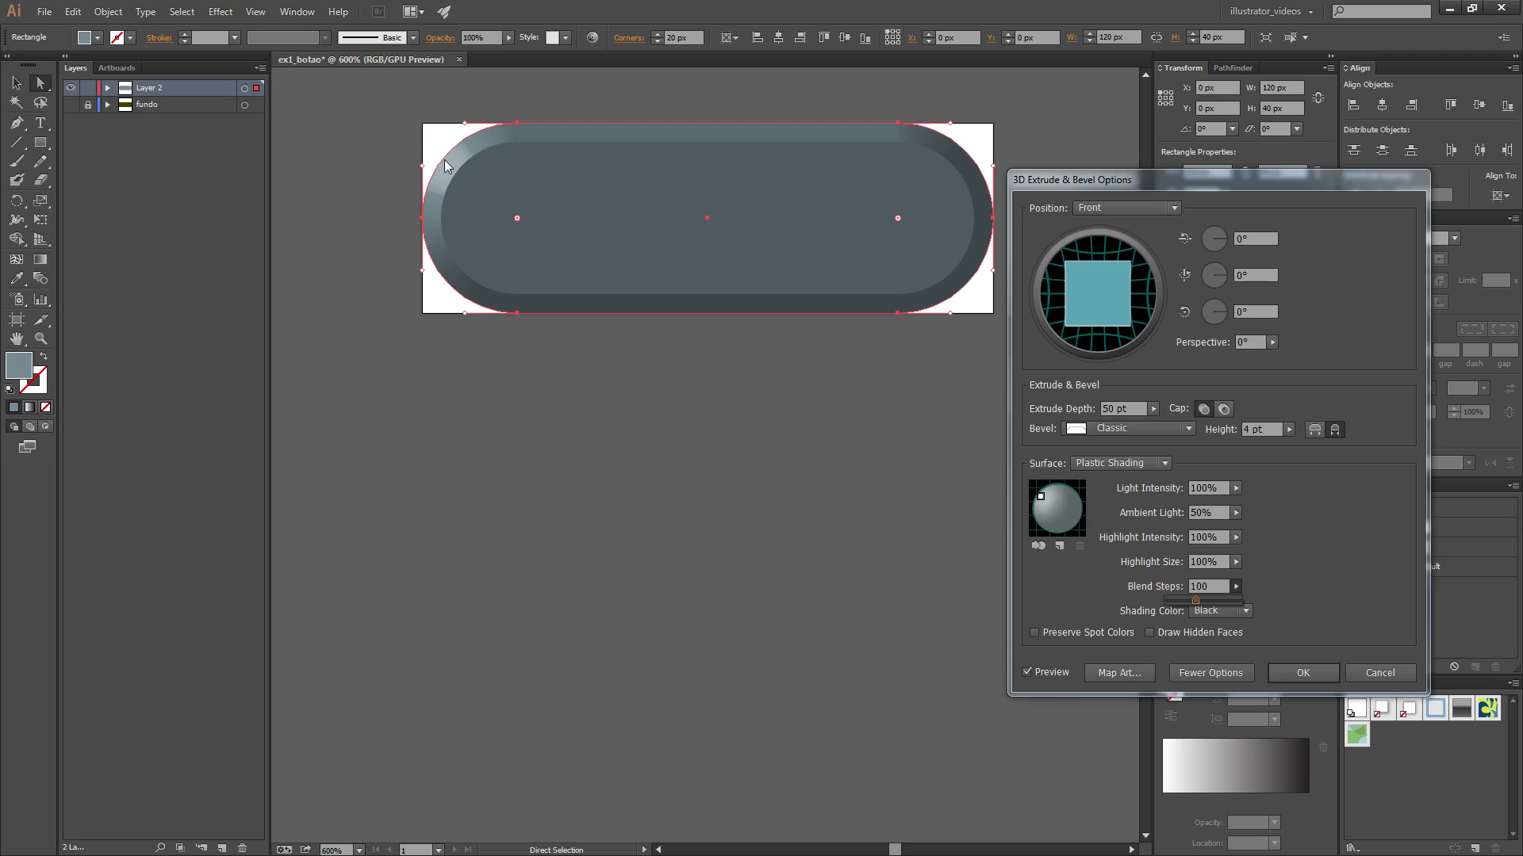
left_click_drag(1195, 601, 1224, 600)
key("Return")
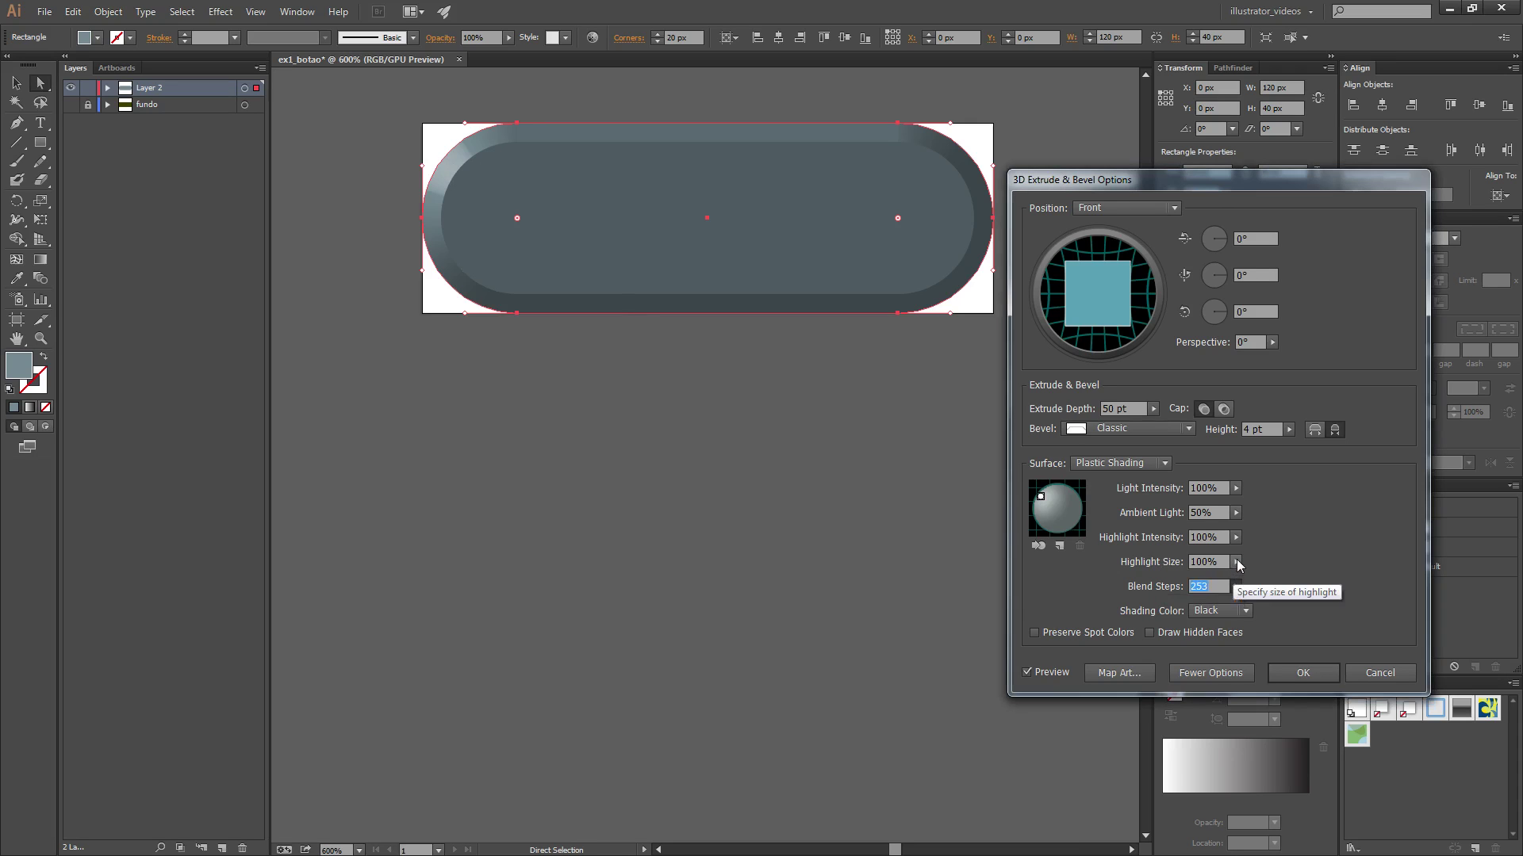
left_click(1236, 587)
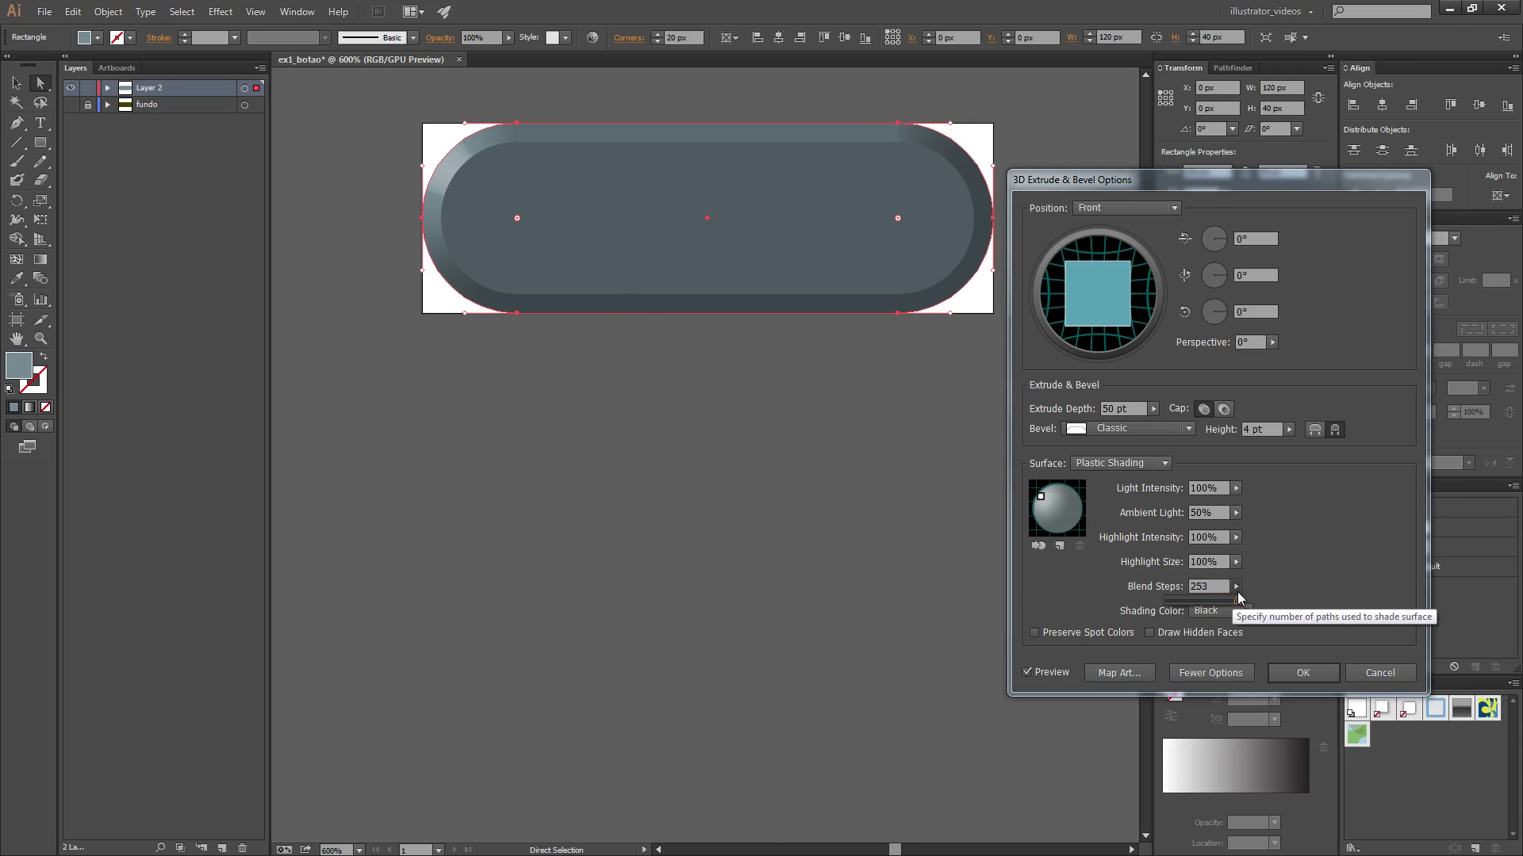
left_click(1237, 562)
left_click_drag(1240, 579, 1240, 579)
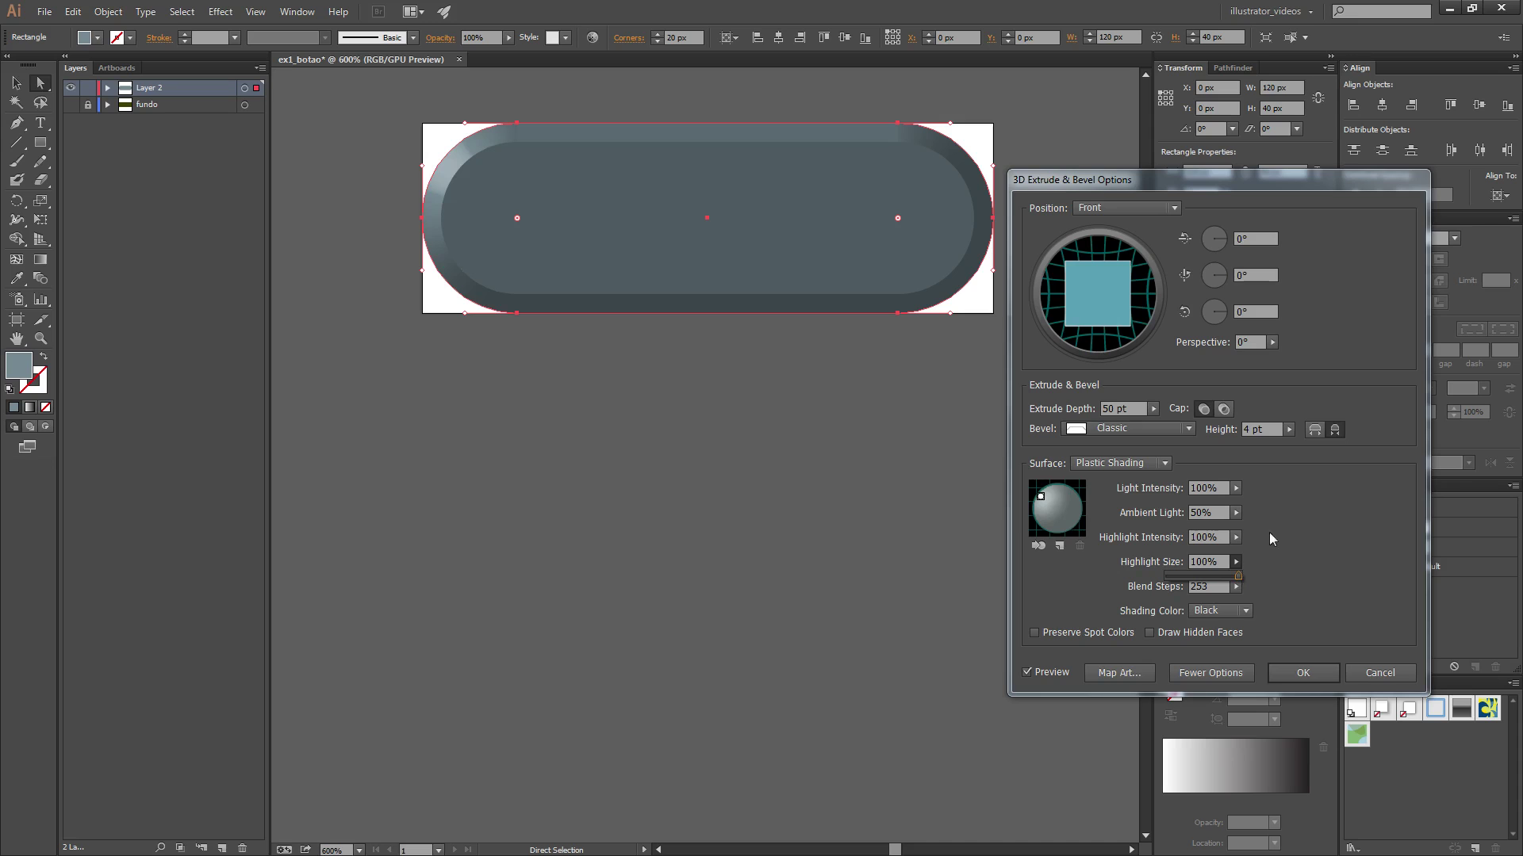
Step: Apply the 3D bevel, then place a black 'Login' label in Matura MT Script Capitals on the button
left_click(1303, 672)
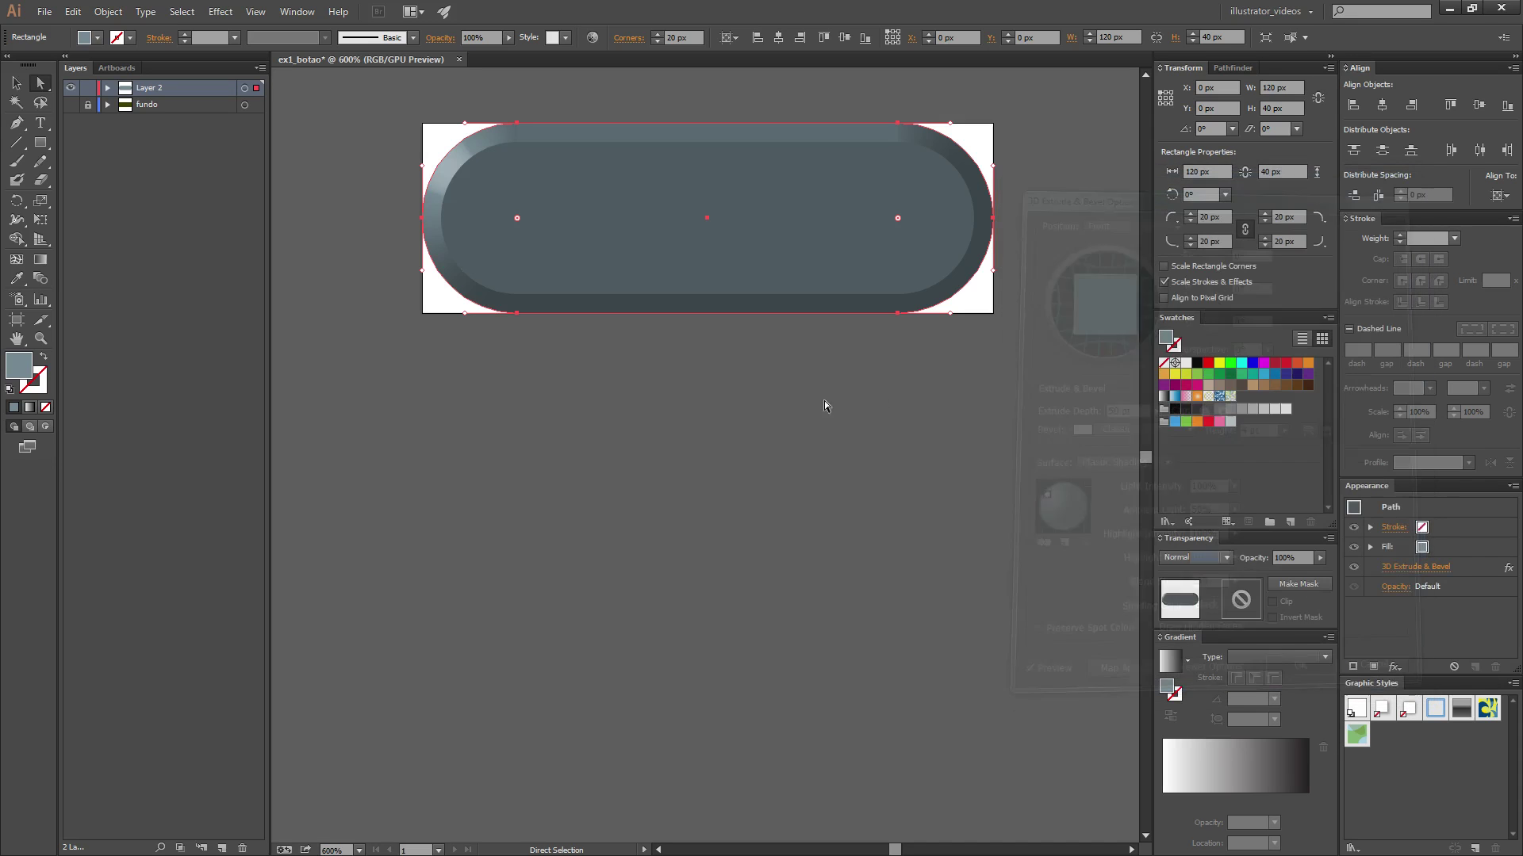
left_click(825, 402)
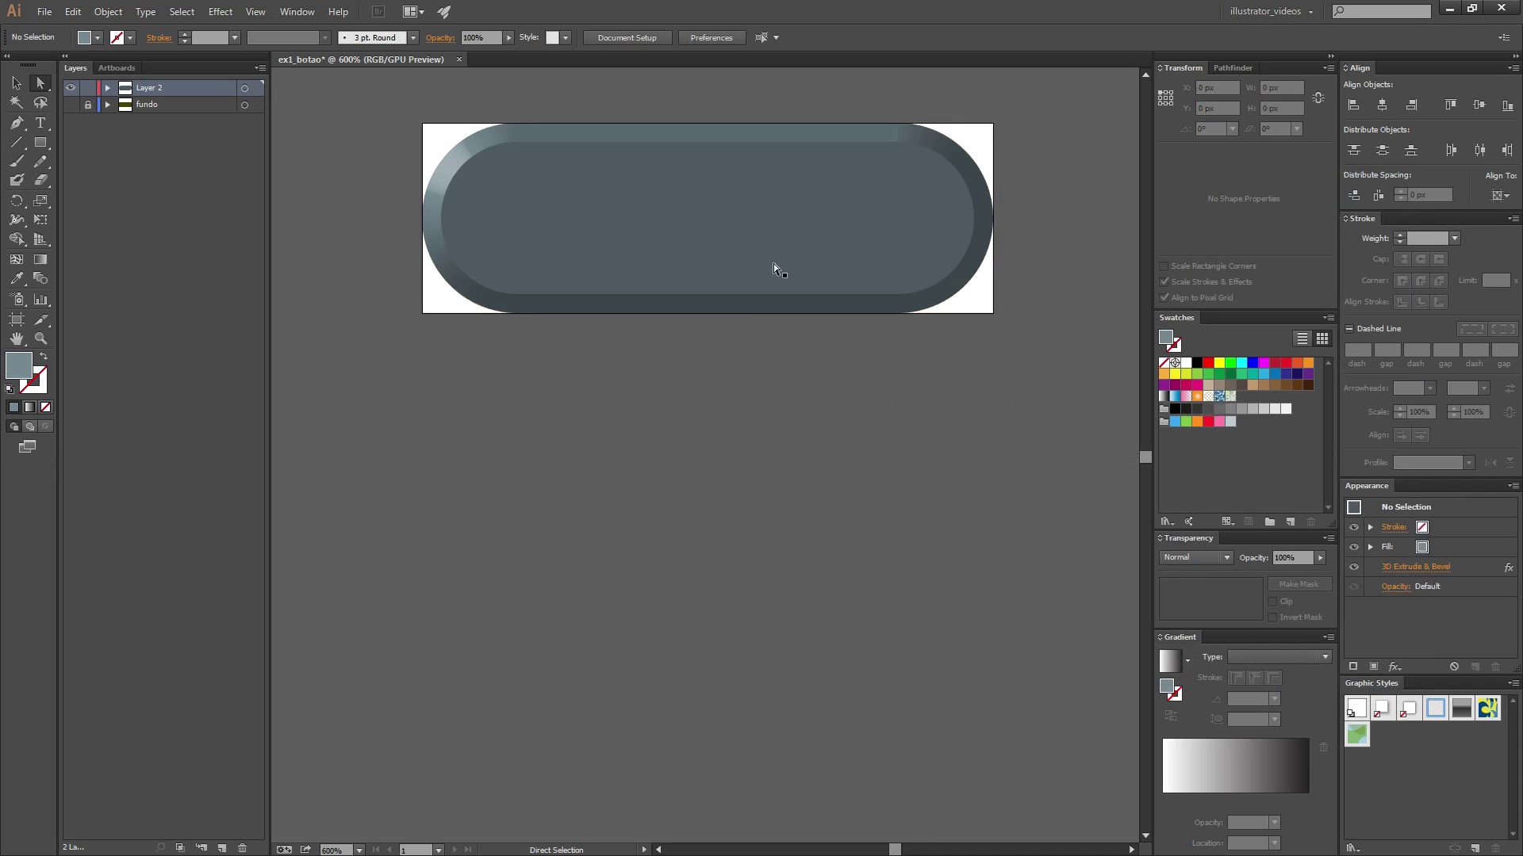
left_click(40, 122)
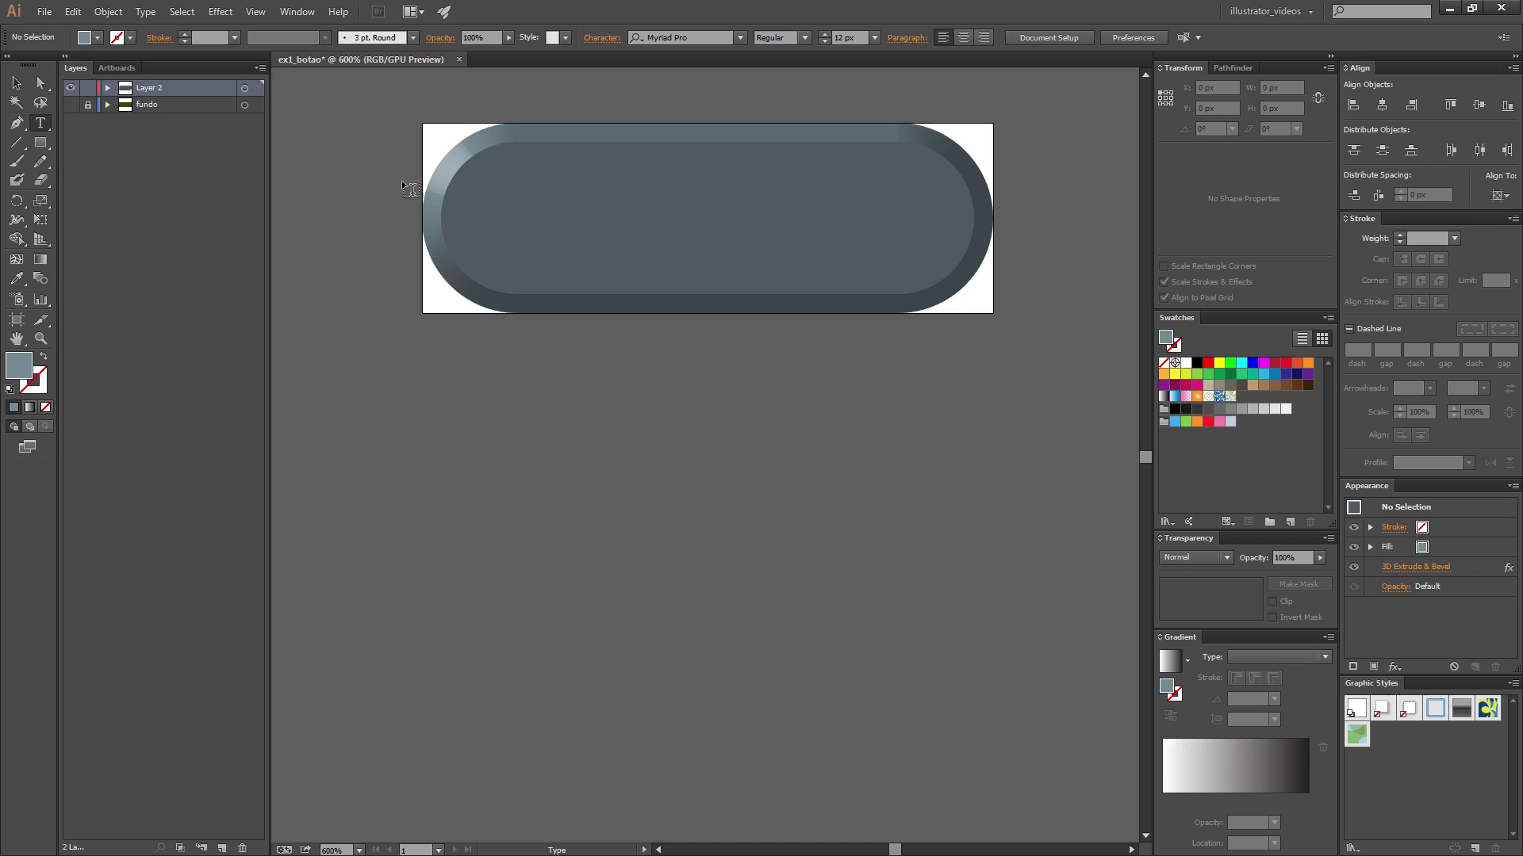
left_click(740, 39)
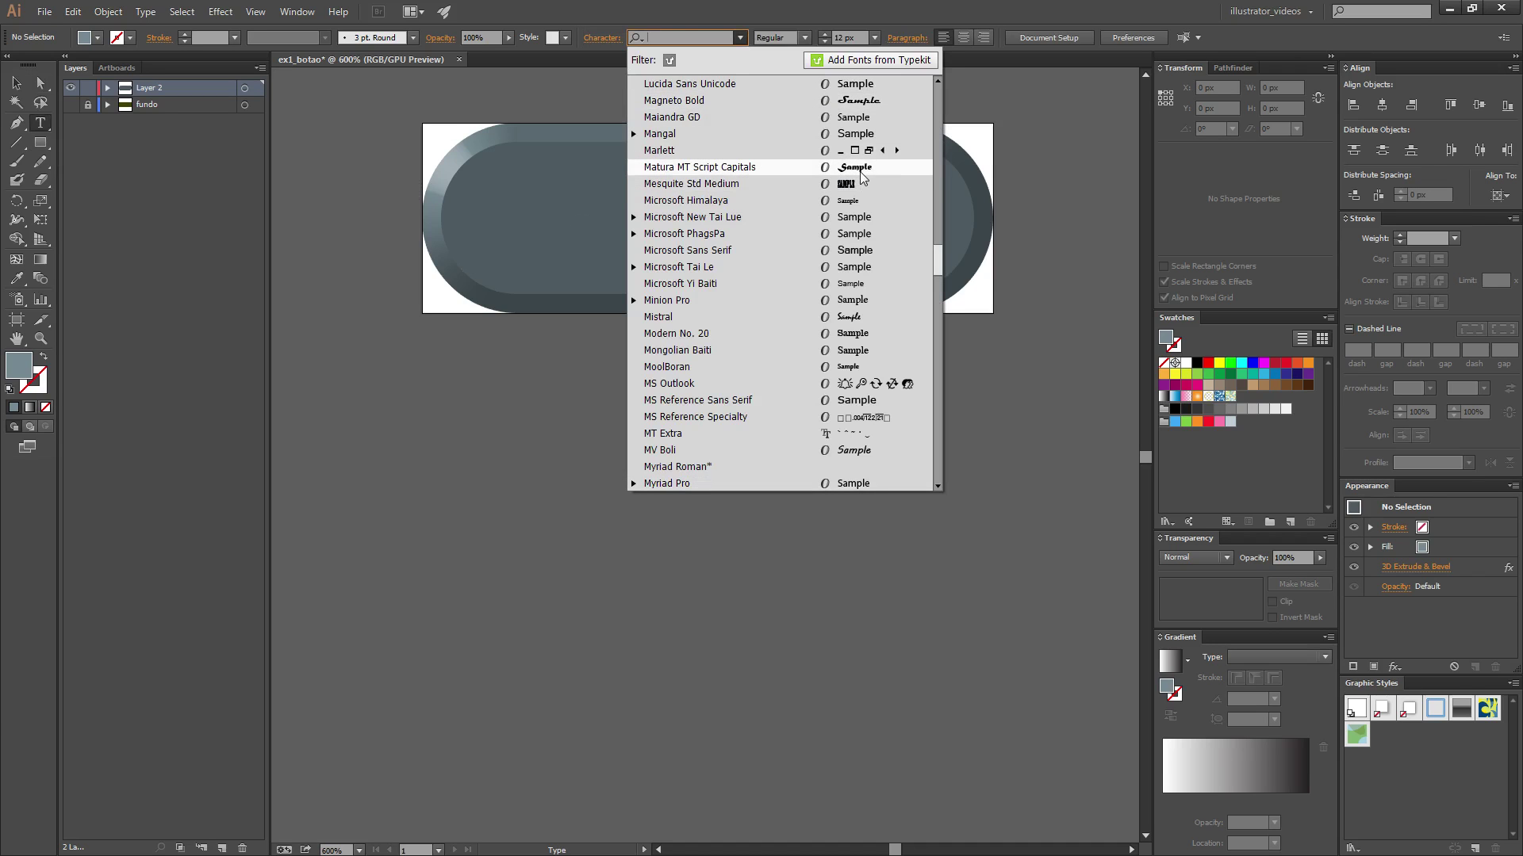
left_click(863, 167)
left_click(547, 228)
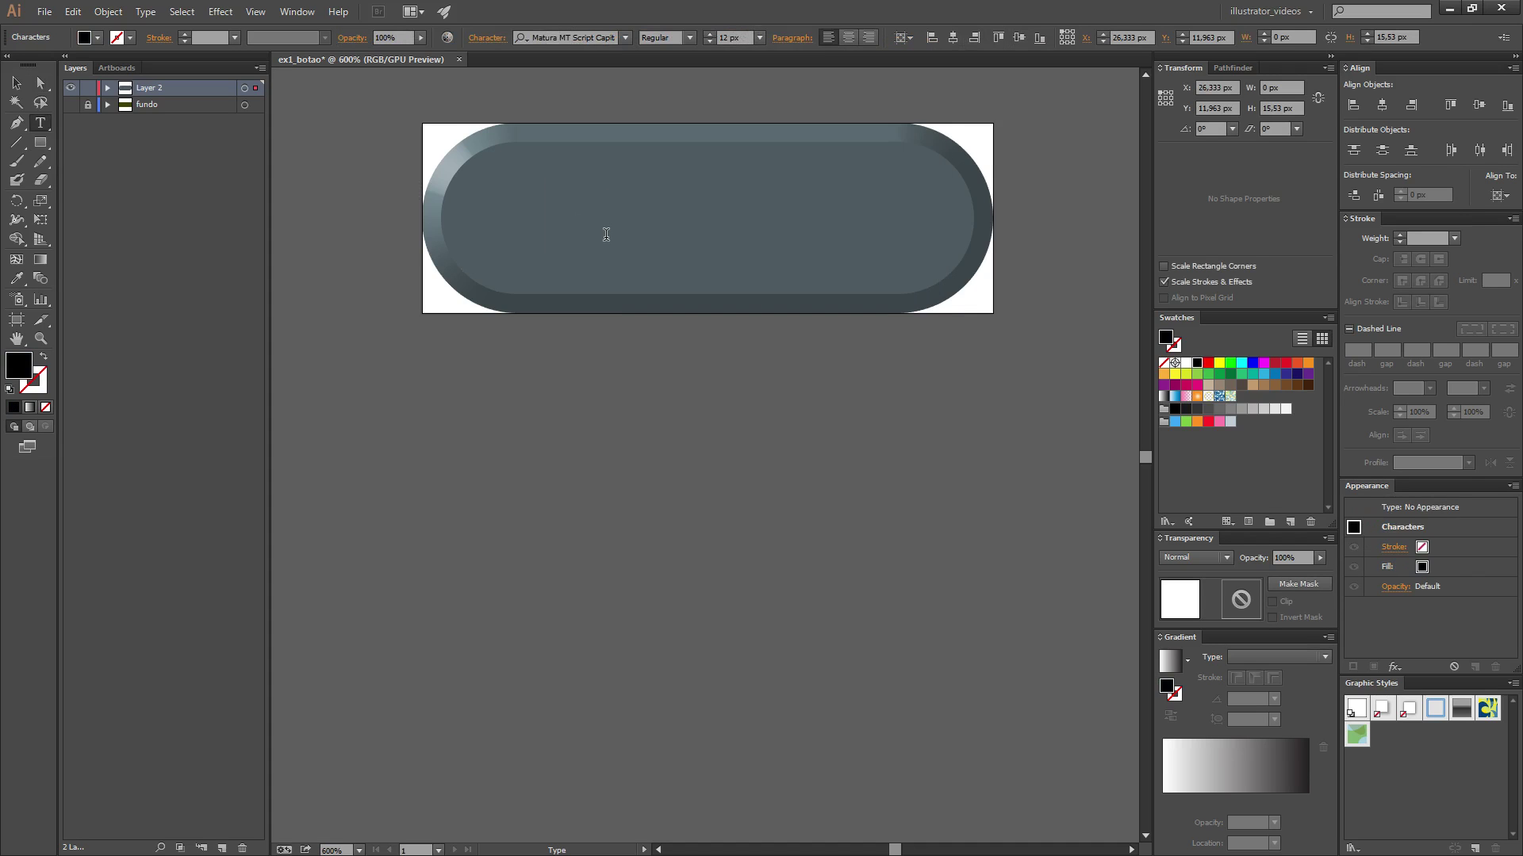
type("Login")
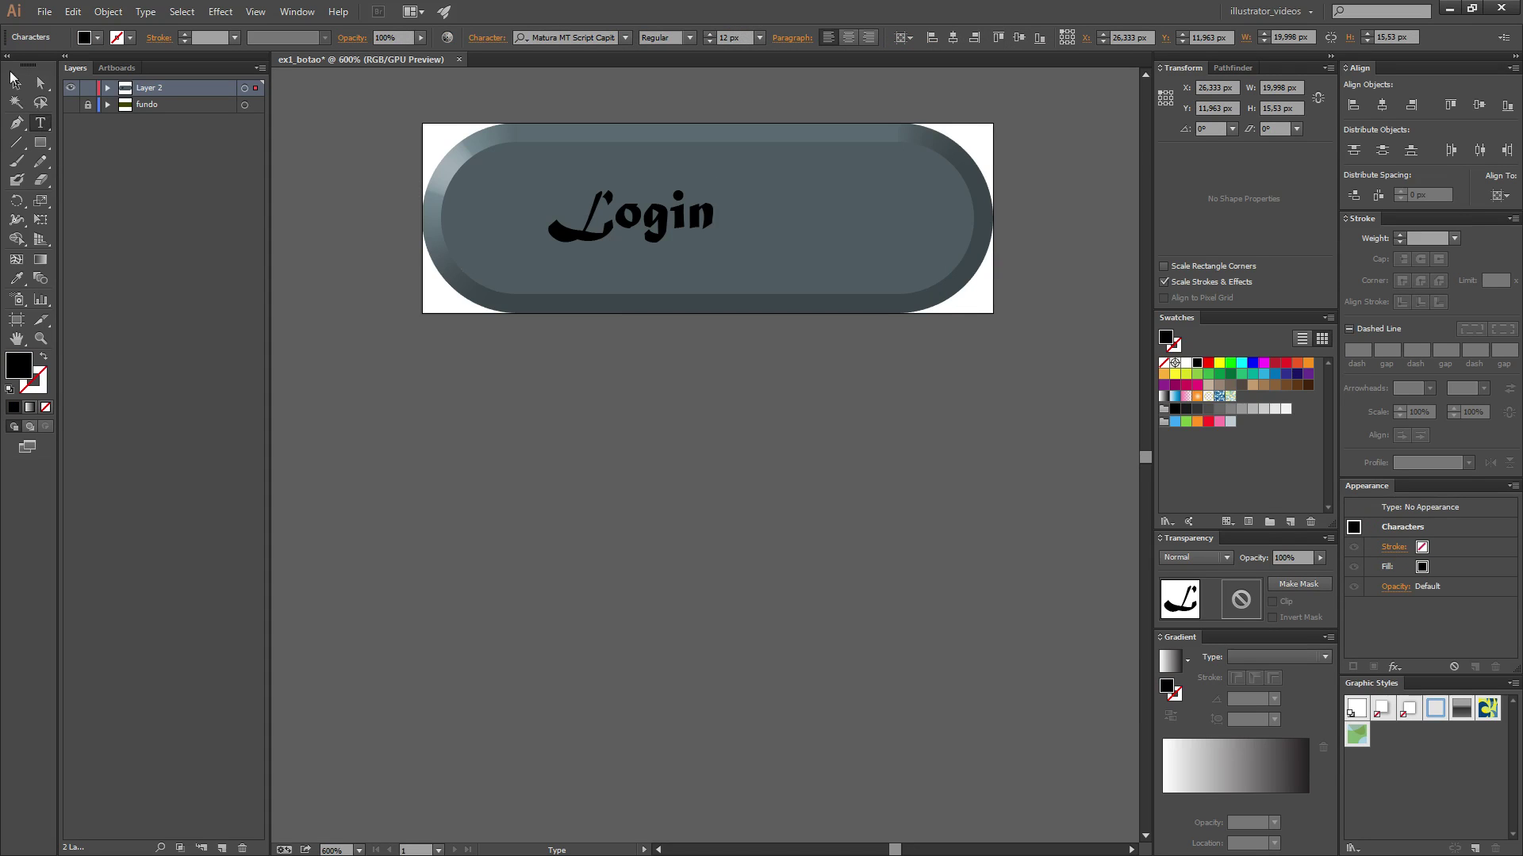
key("Escape")
left_click_drag(589, 225, 629, 219)
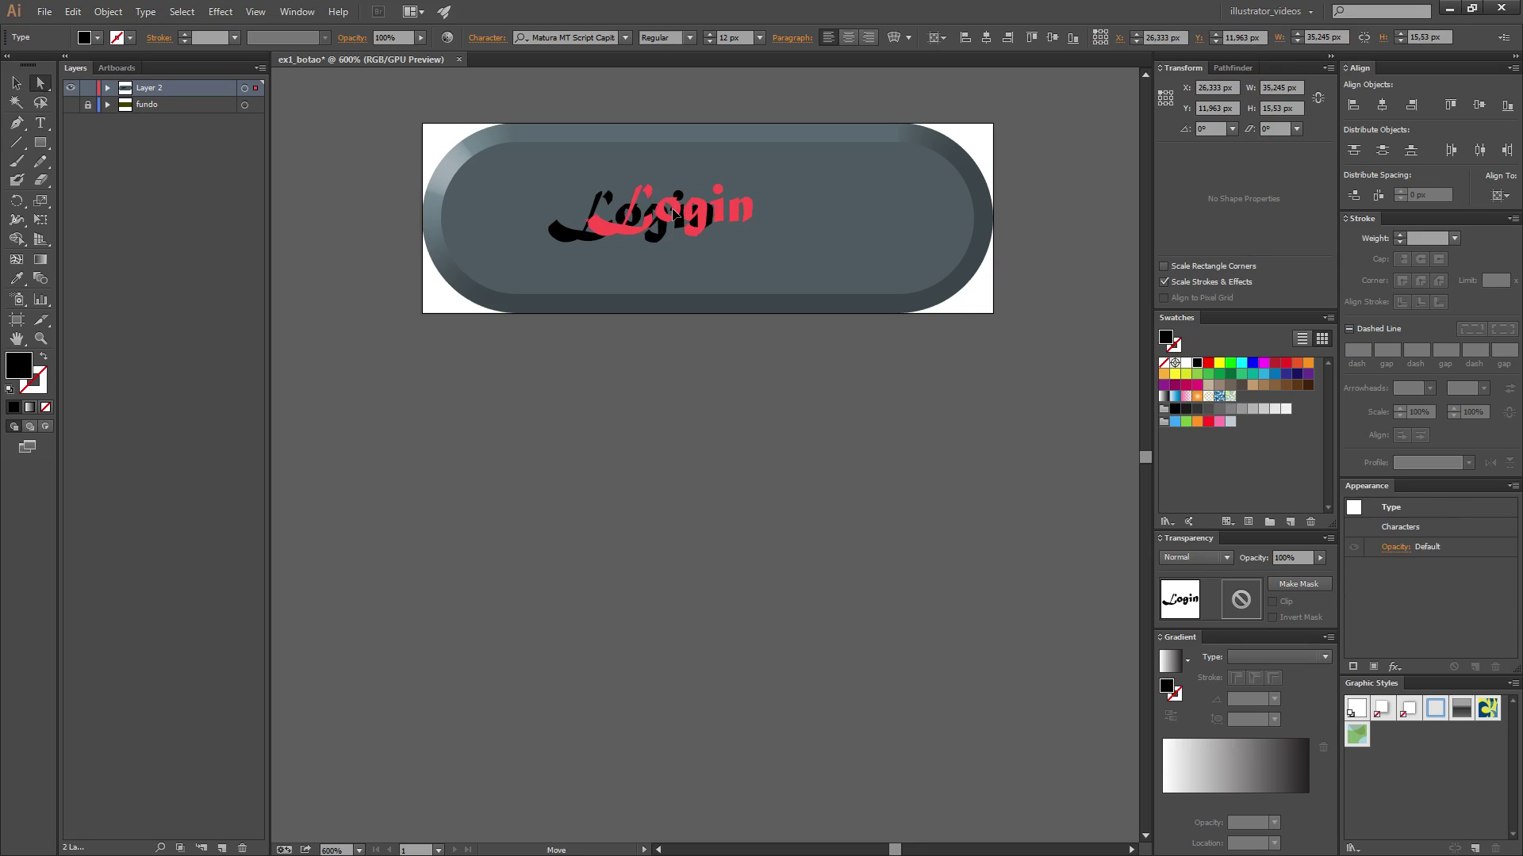
left_click_drag(725, 206, 656, 217)
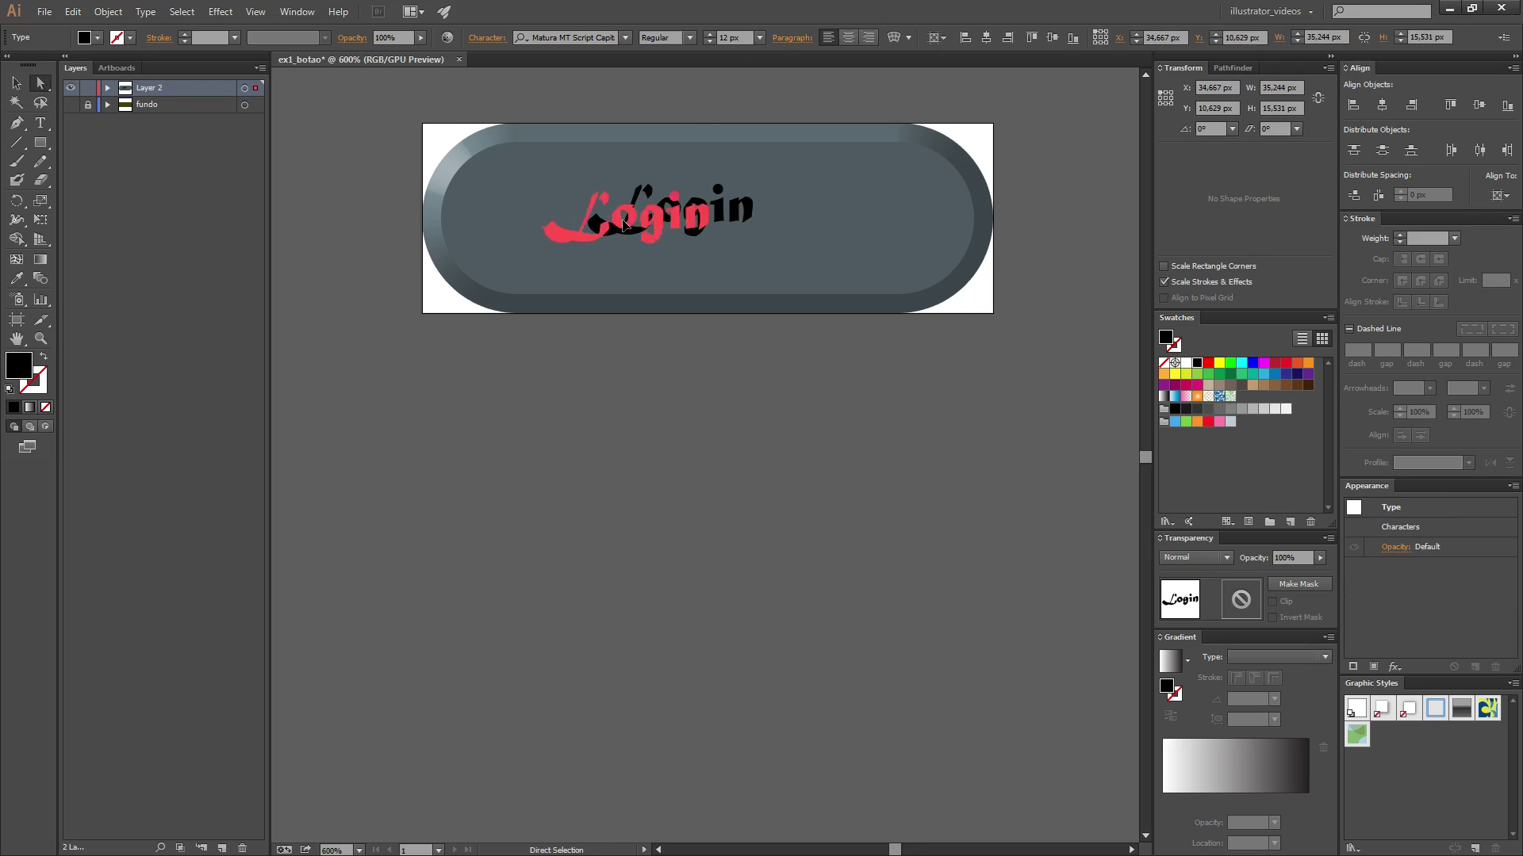
Step: Change the Login label's font to Forte and shift it slightly up and left
left_click(625, 37)
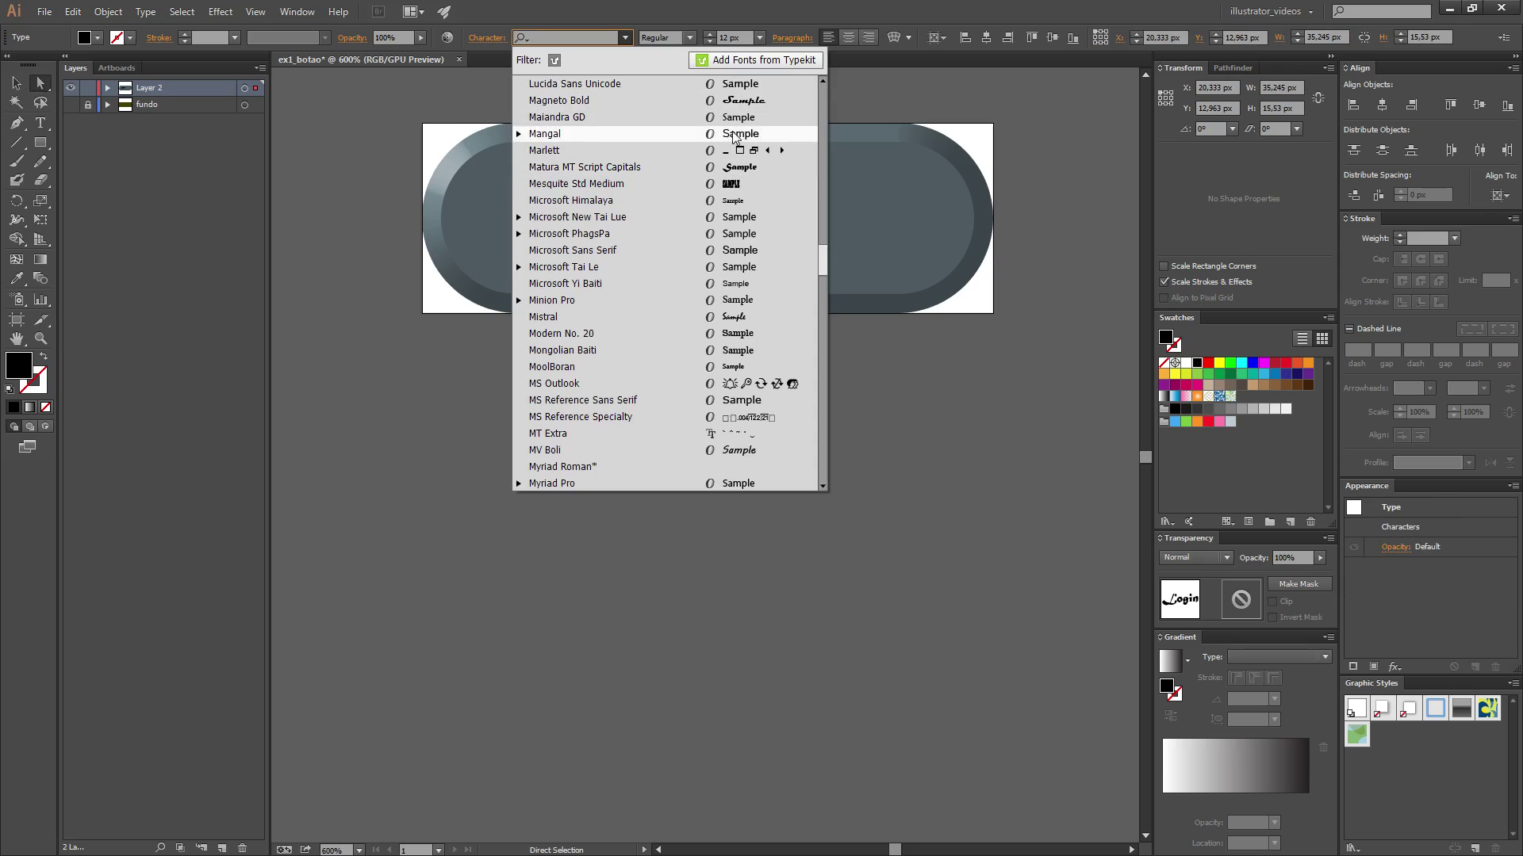
left_click(742, 88)
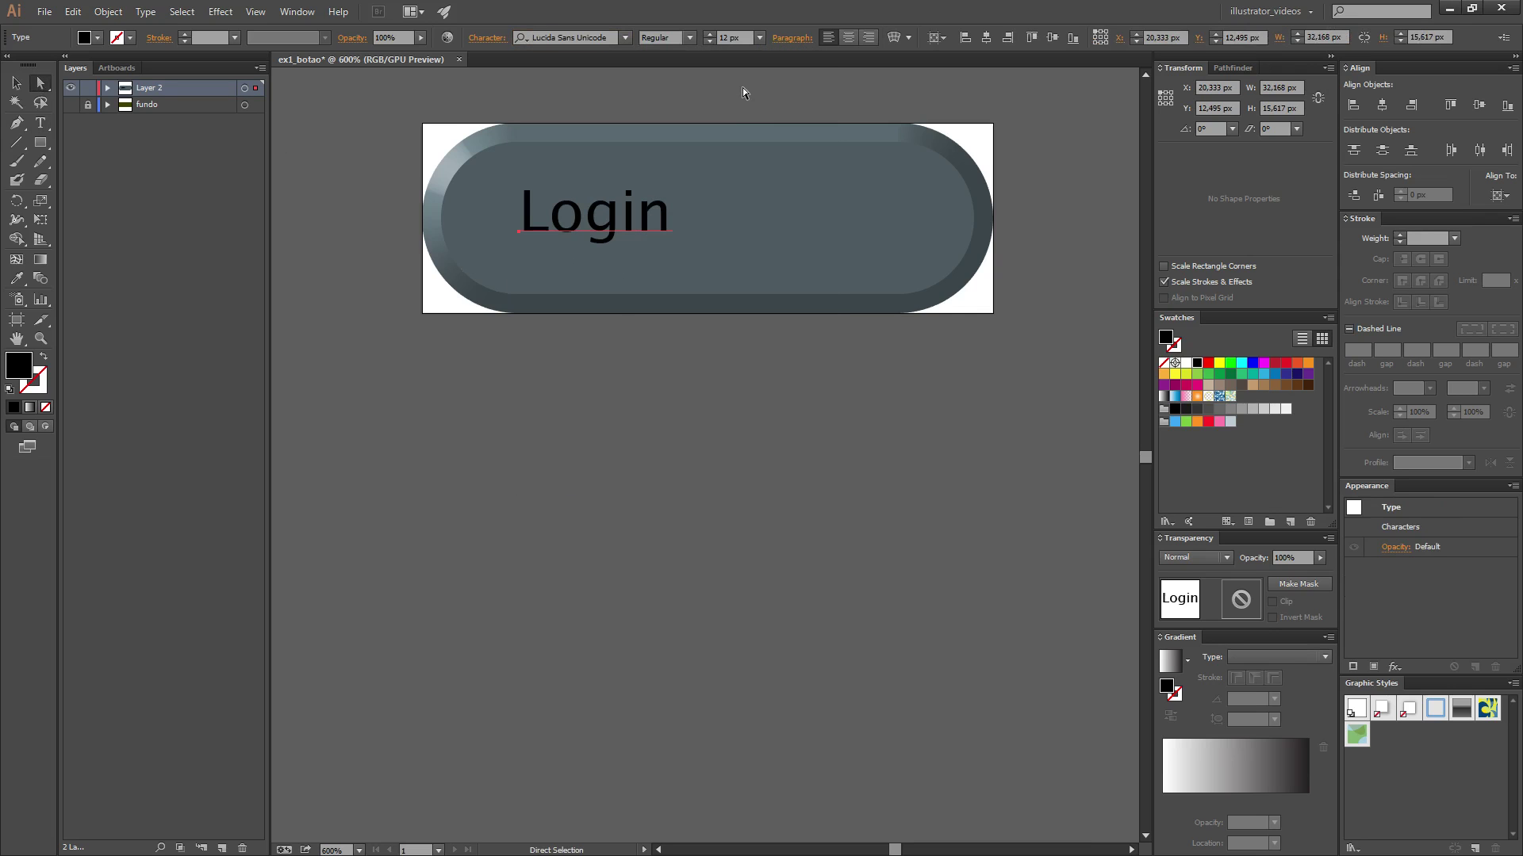
left_click(625, 37)
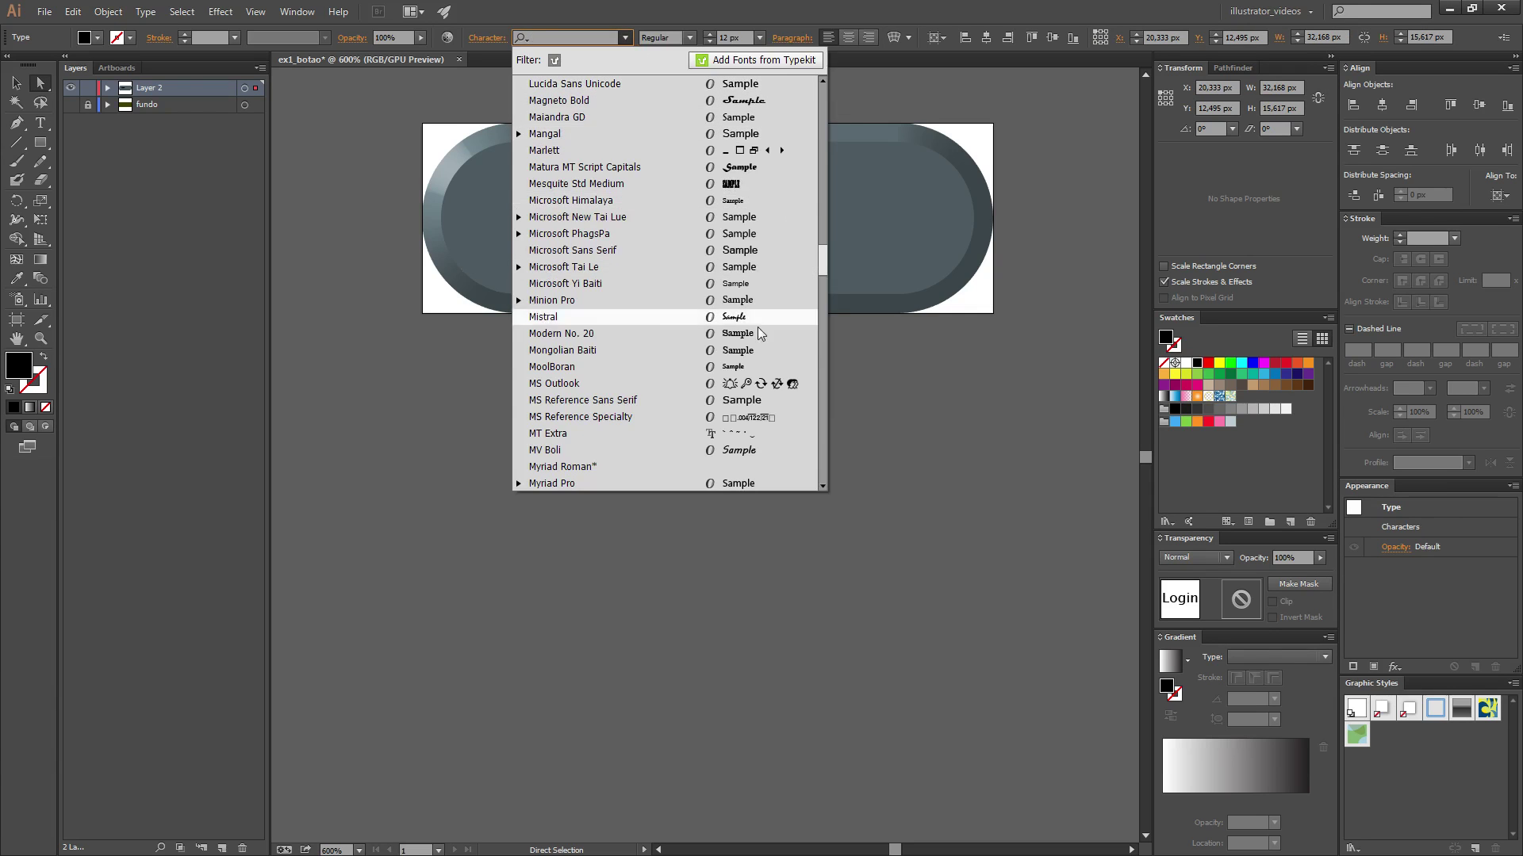
left_click_drag(820, 238, 844, 188)
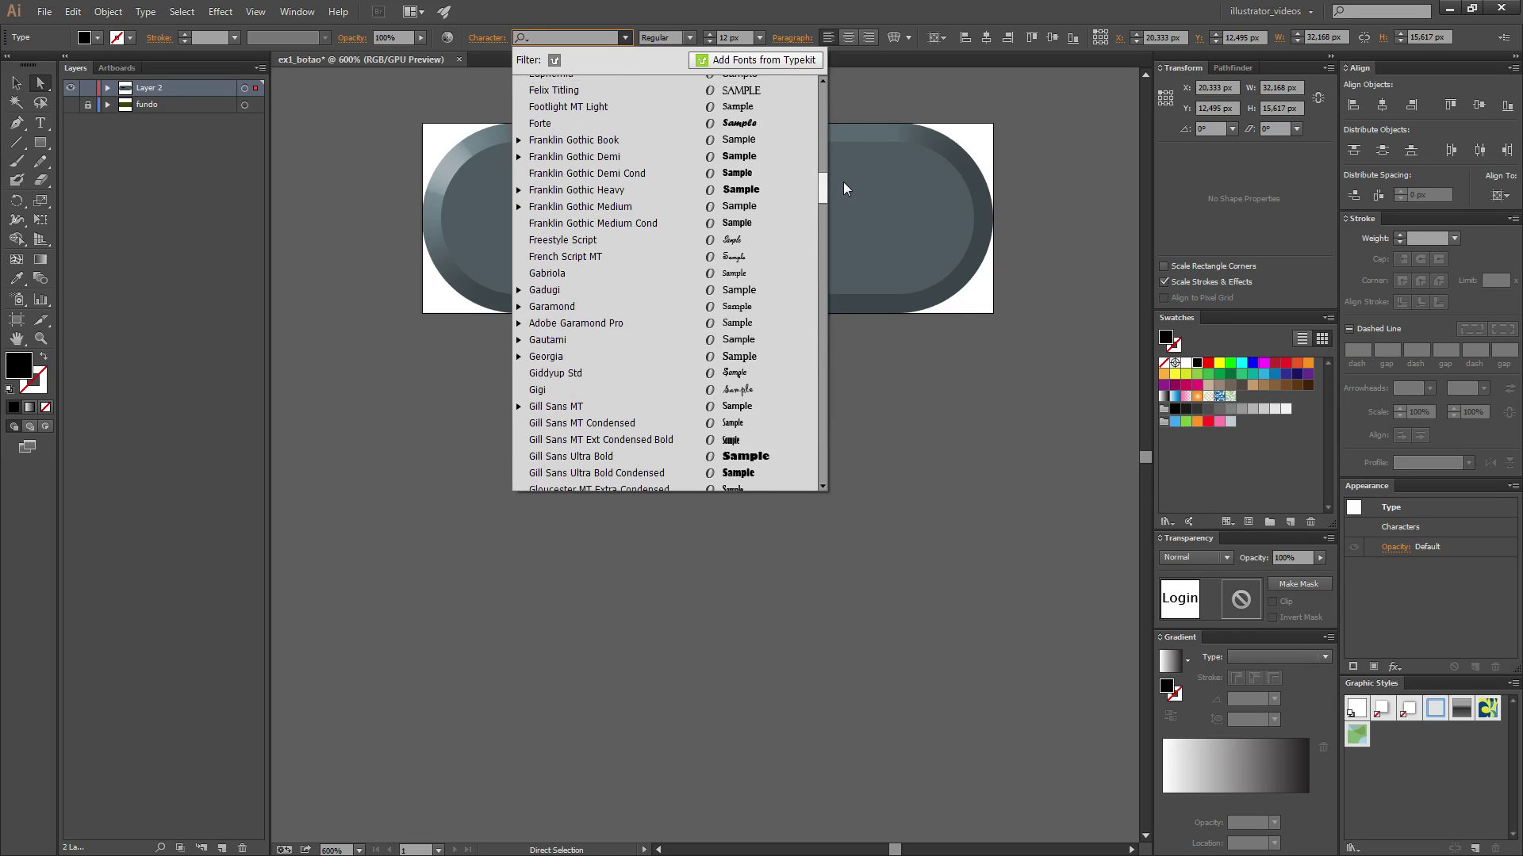
left_click(749, 124)
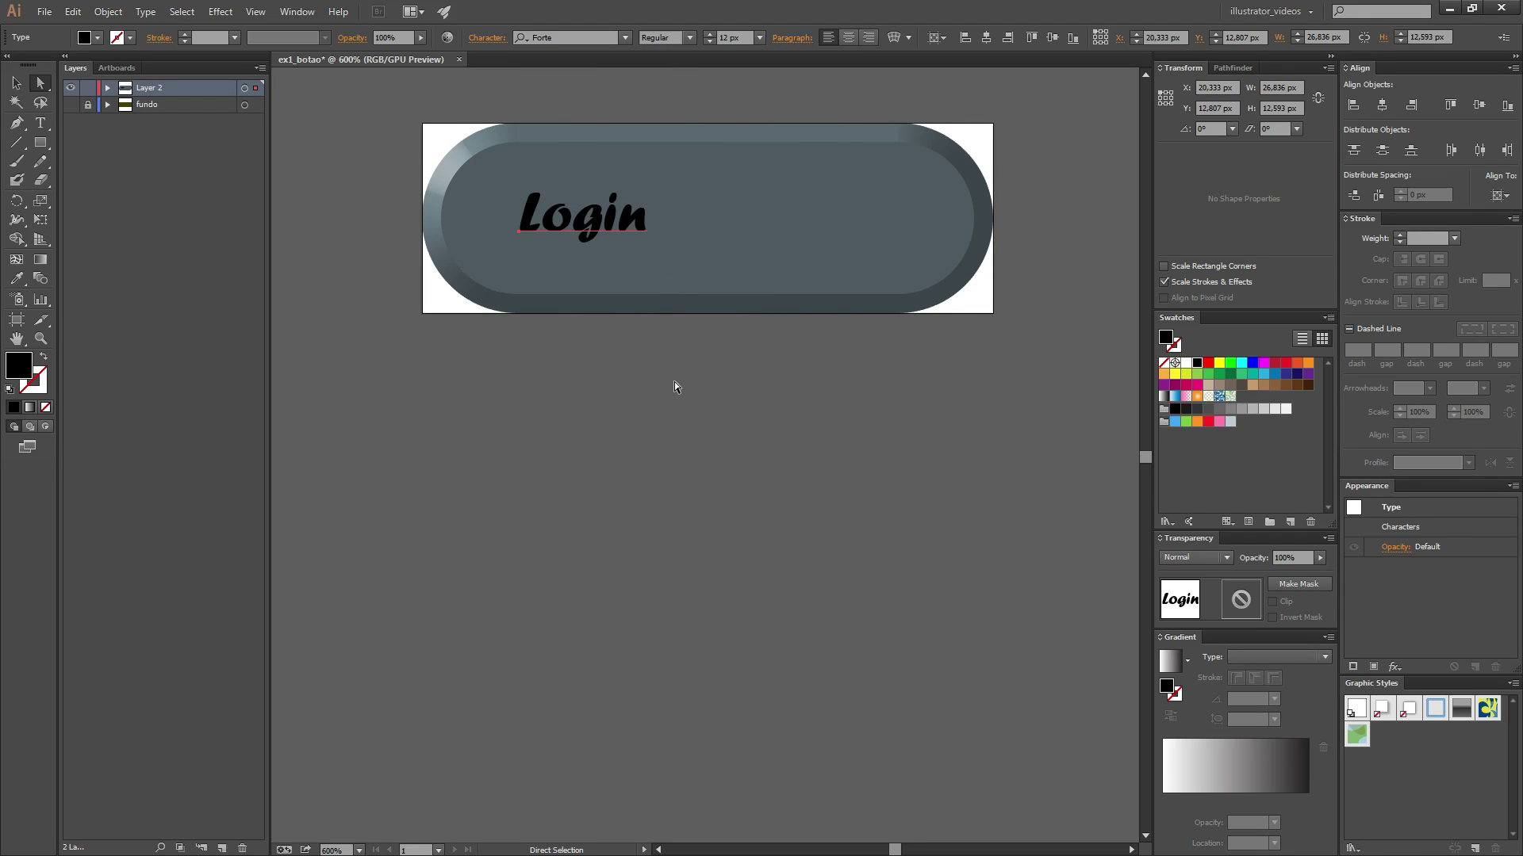
left_click_drag(603, 216, 591, 214)
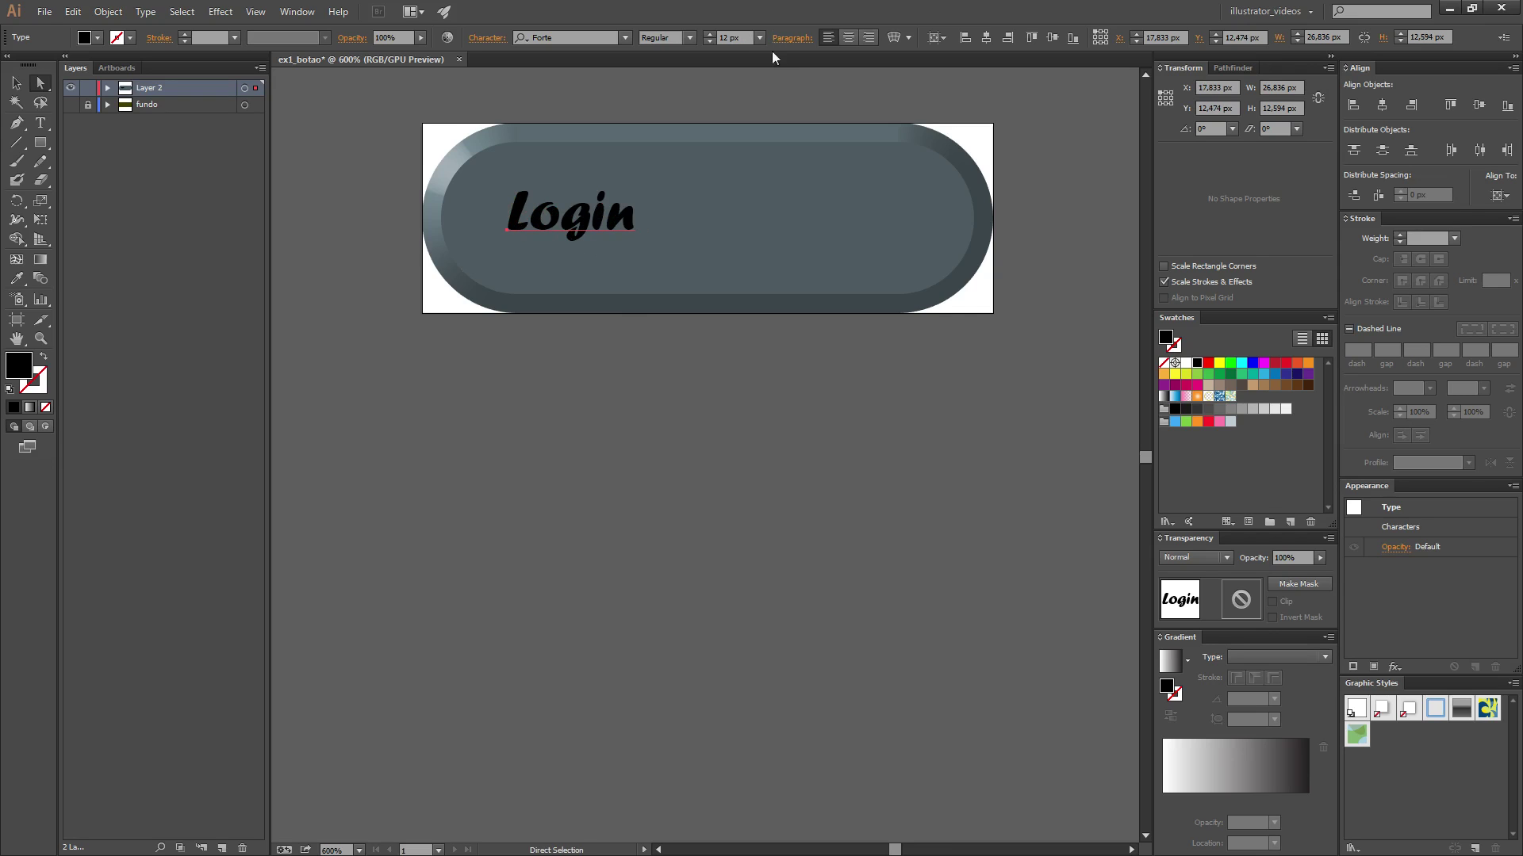
Step: Enlarge the Login text to 19 px and drag it toward the button's centre
left_click(710, 34)
left_click(710, 34)
left_click(710, 34)
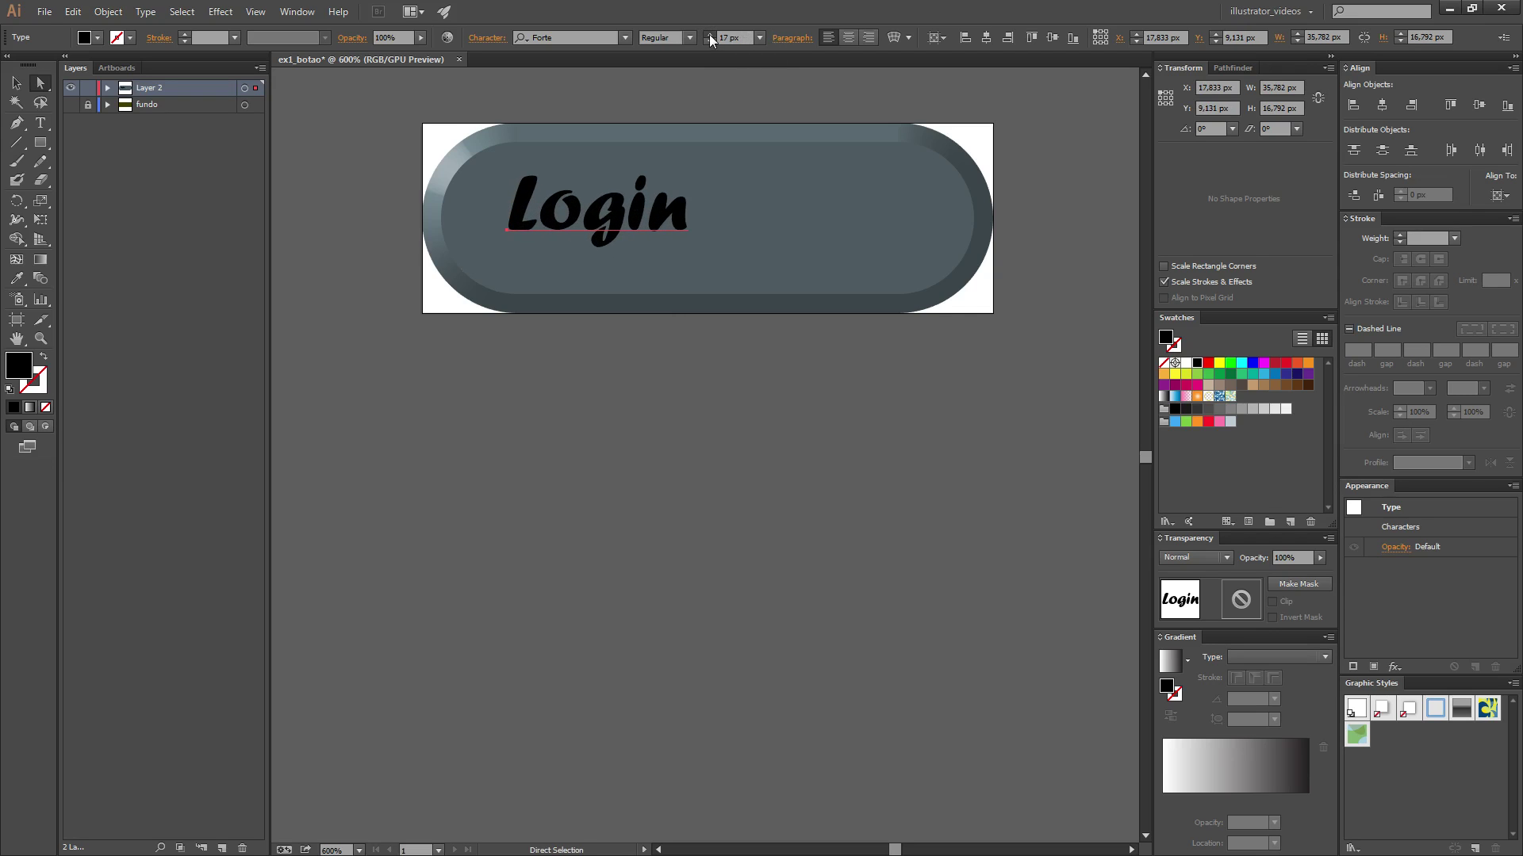
left_click_drag(632, 216, 763, 221)
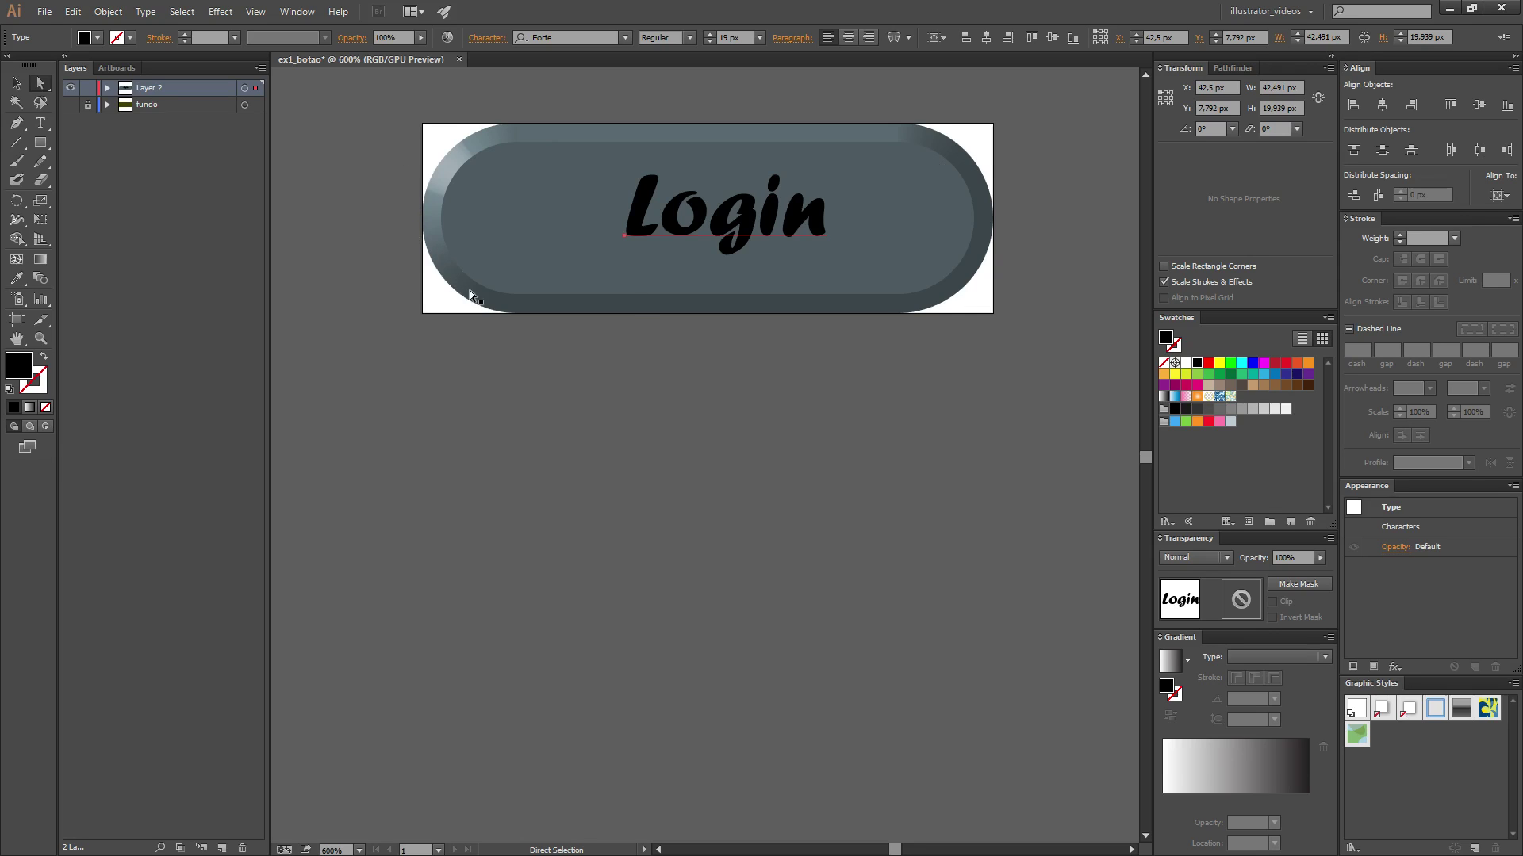
left_click_drag(746, 220, 809, 225)
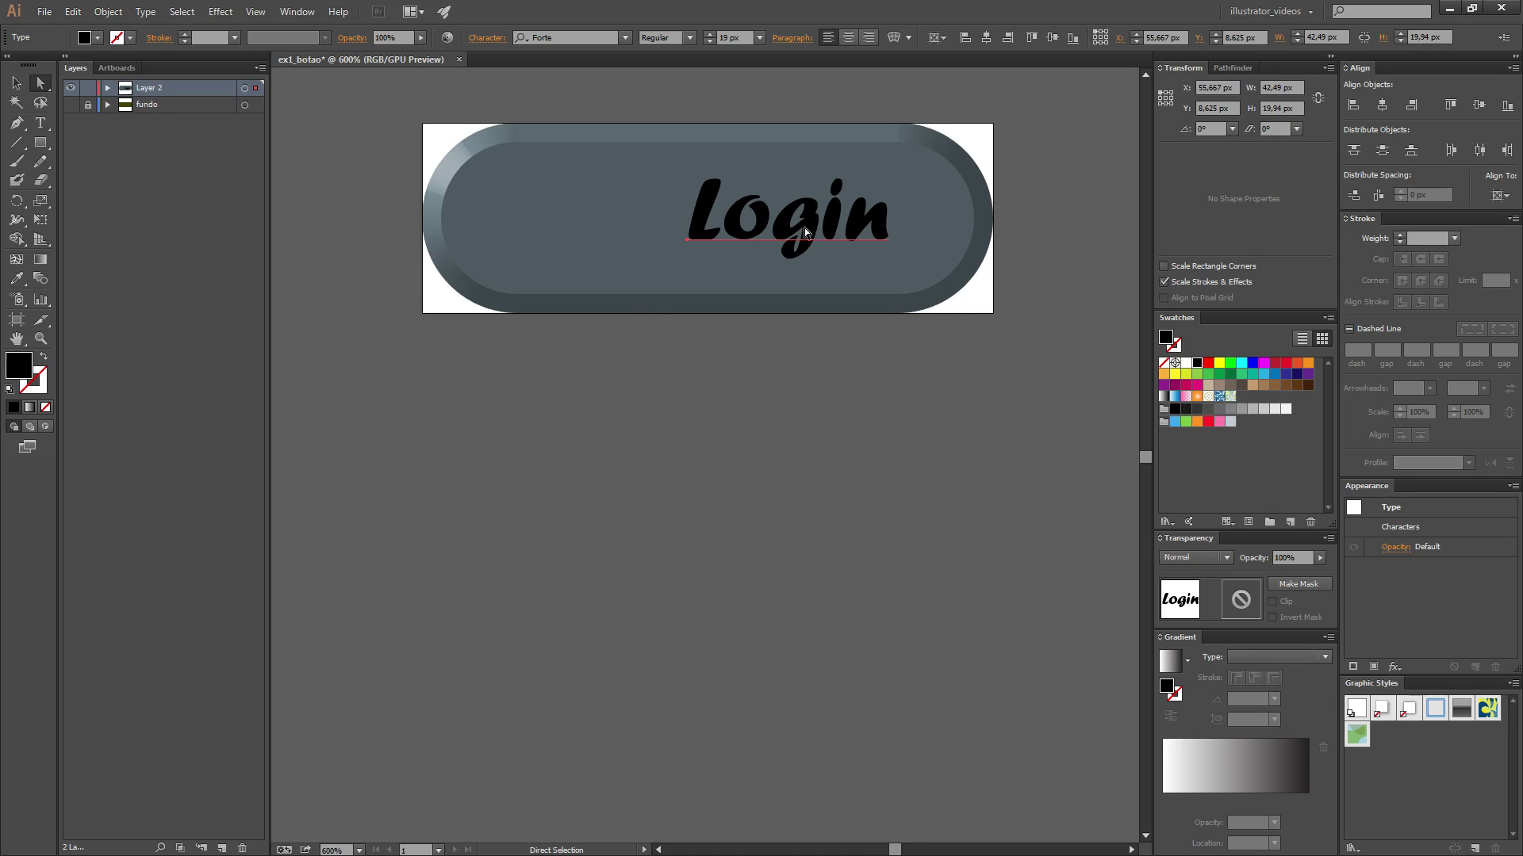
left_click_drag(804, 227, 814, 214)
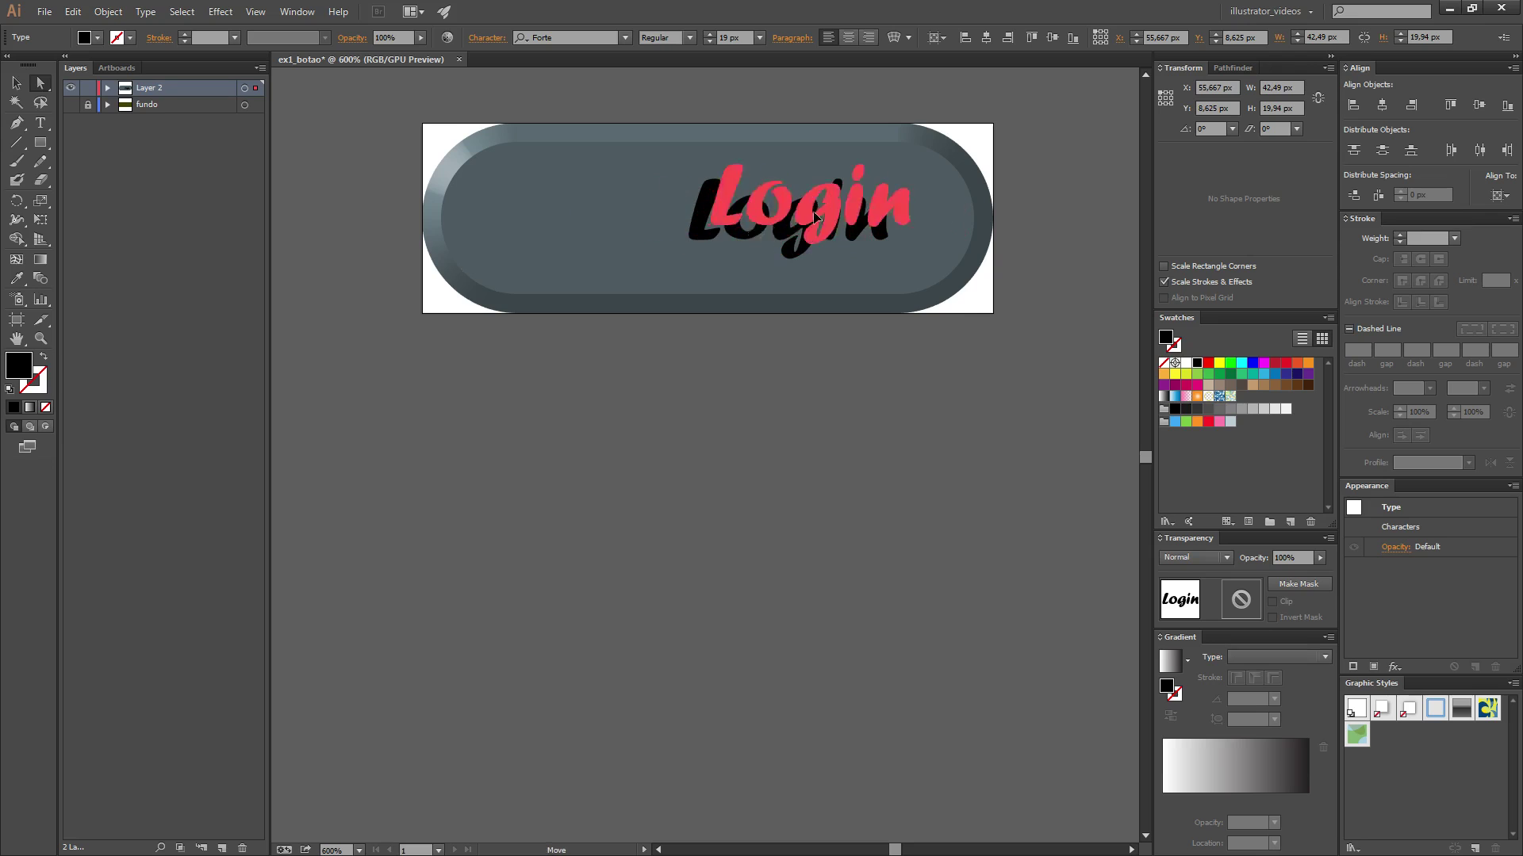
mouse_move(814, 216)
left_mouse_down()
mouse_move(749, 227)
mouse_move(866, 217)
left_mouse_up()
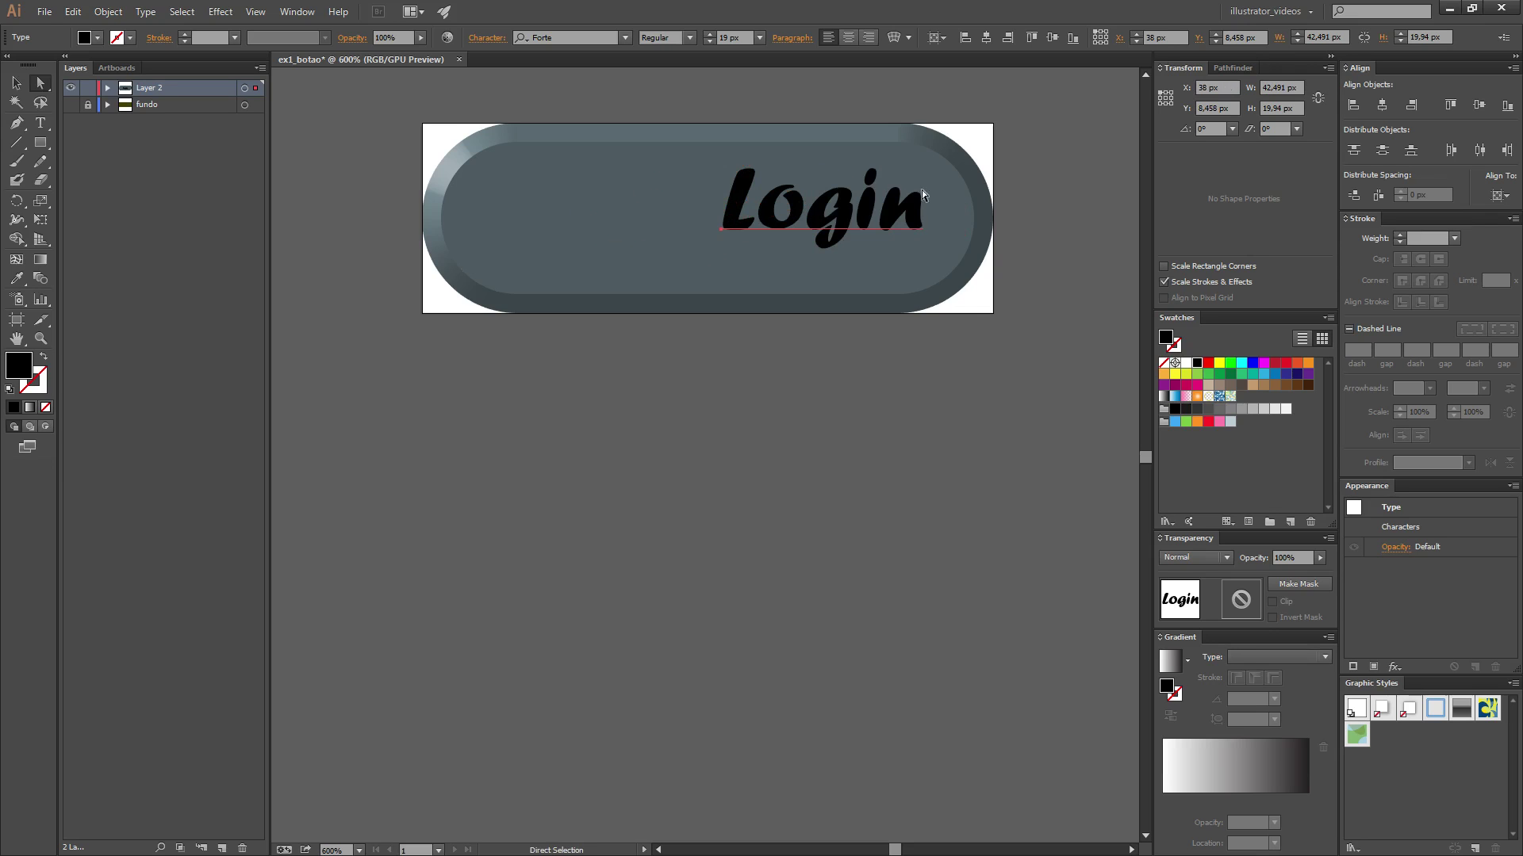
Step: Align Login to the horizontal and vertical centre of the pill, then deselect
left_click(1382, 104)
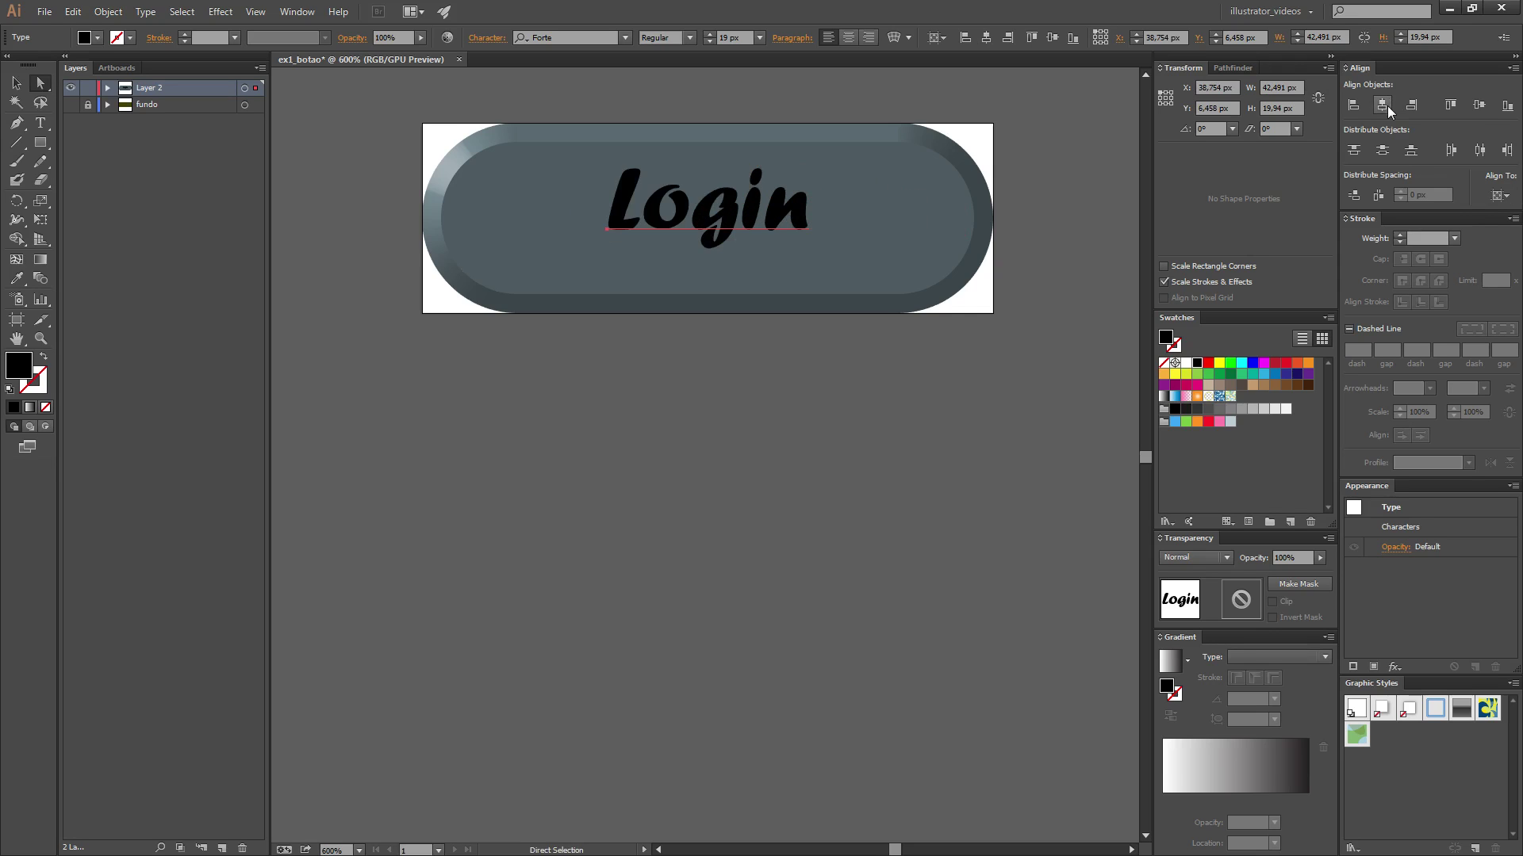
left_click(1479, 105)
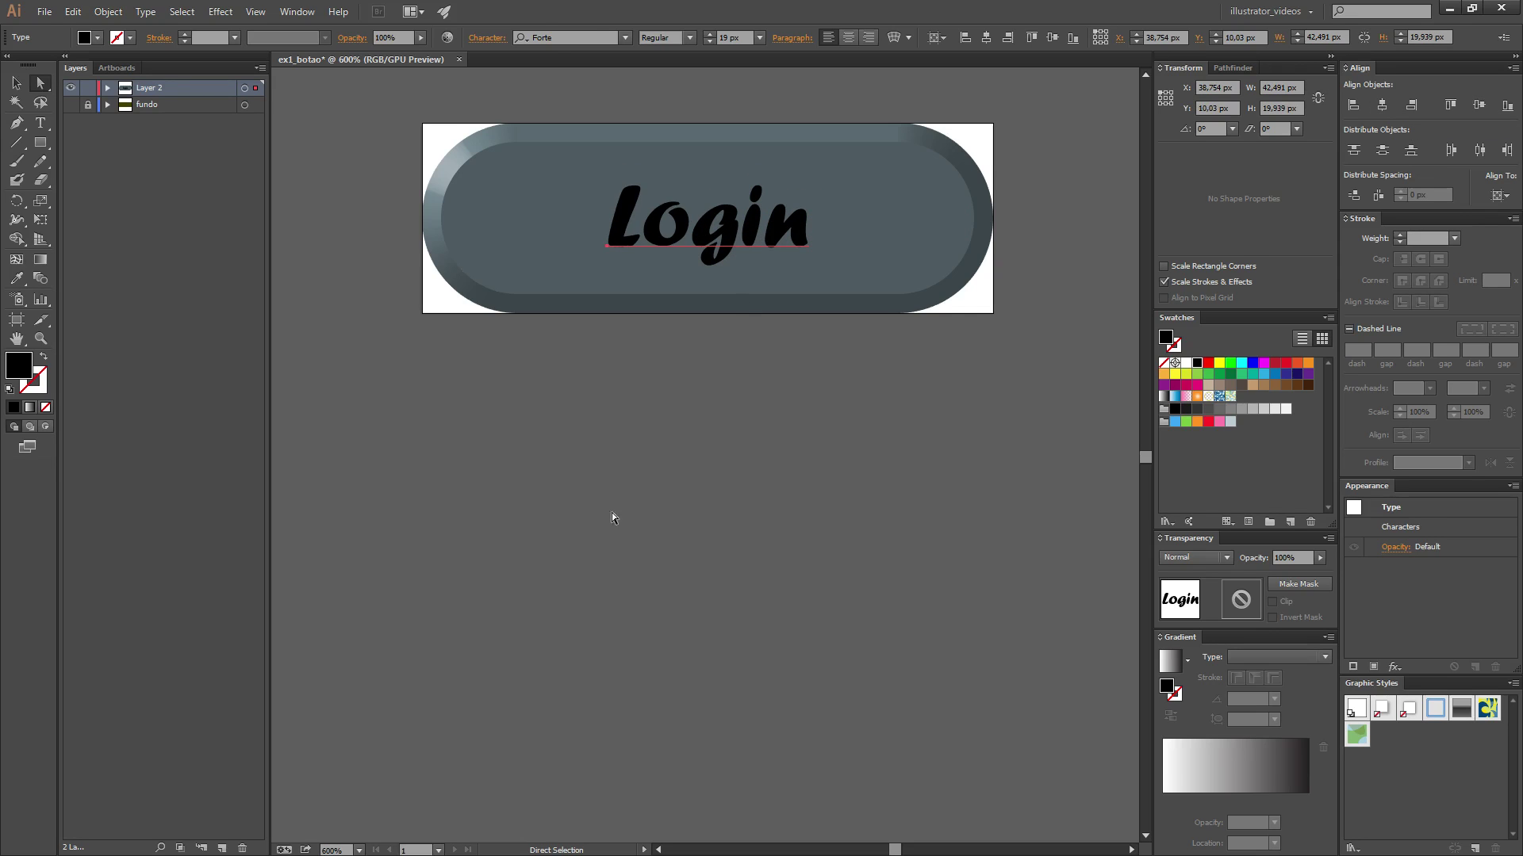
left_click(686, 446)
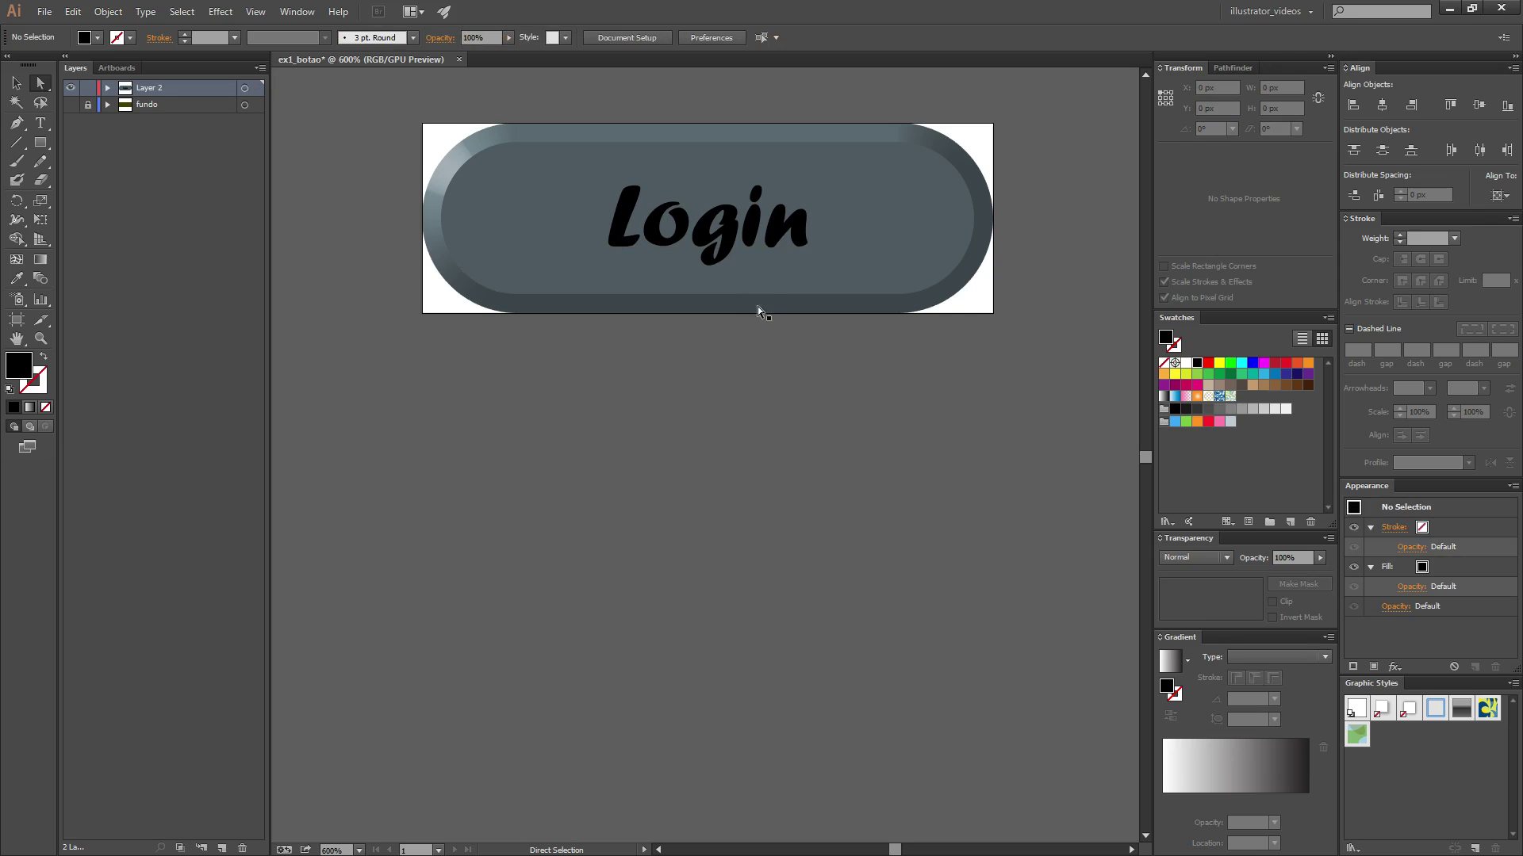
Step: Fill the Login text with white (ffffff), then reselect the pill background
left_click(733, 242)
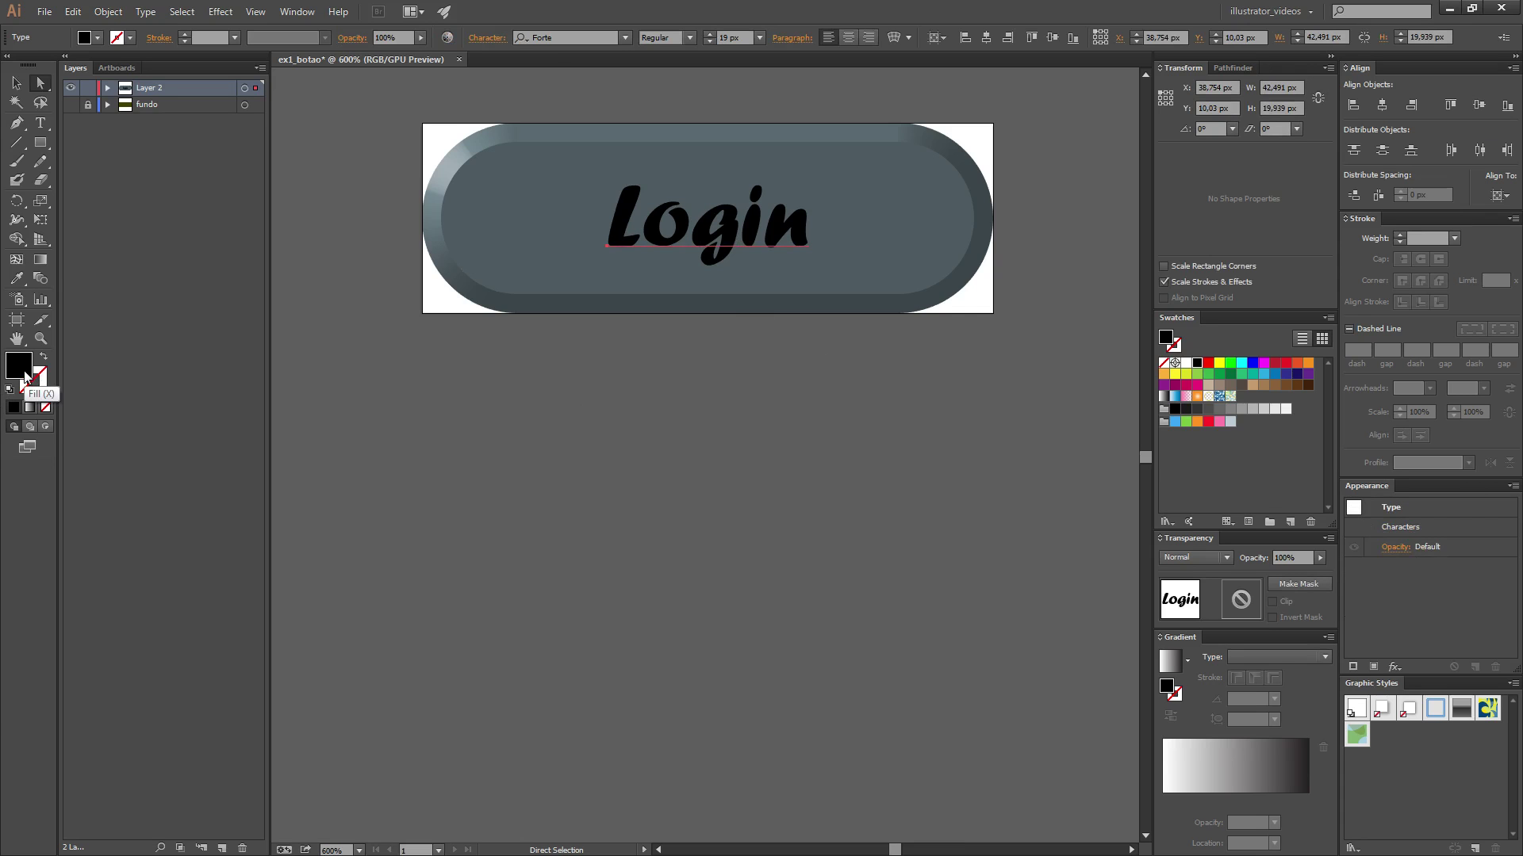
double_click(19, 366)
type("ffffff")
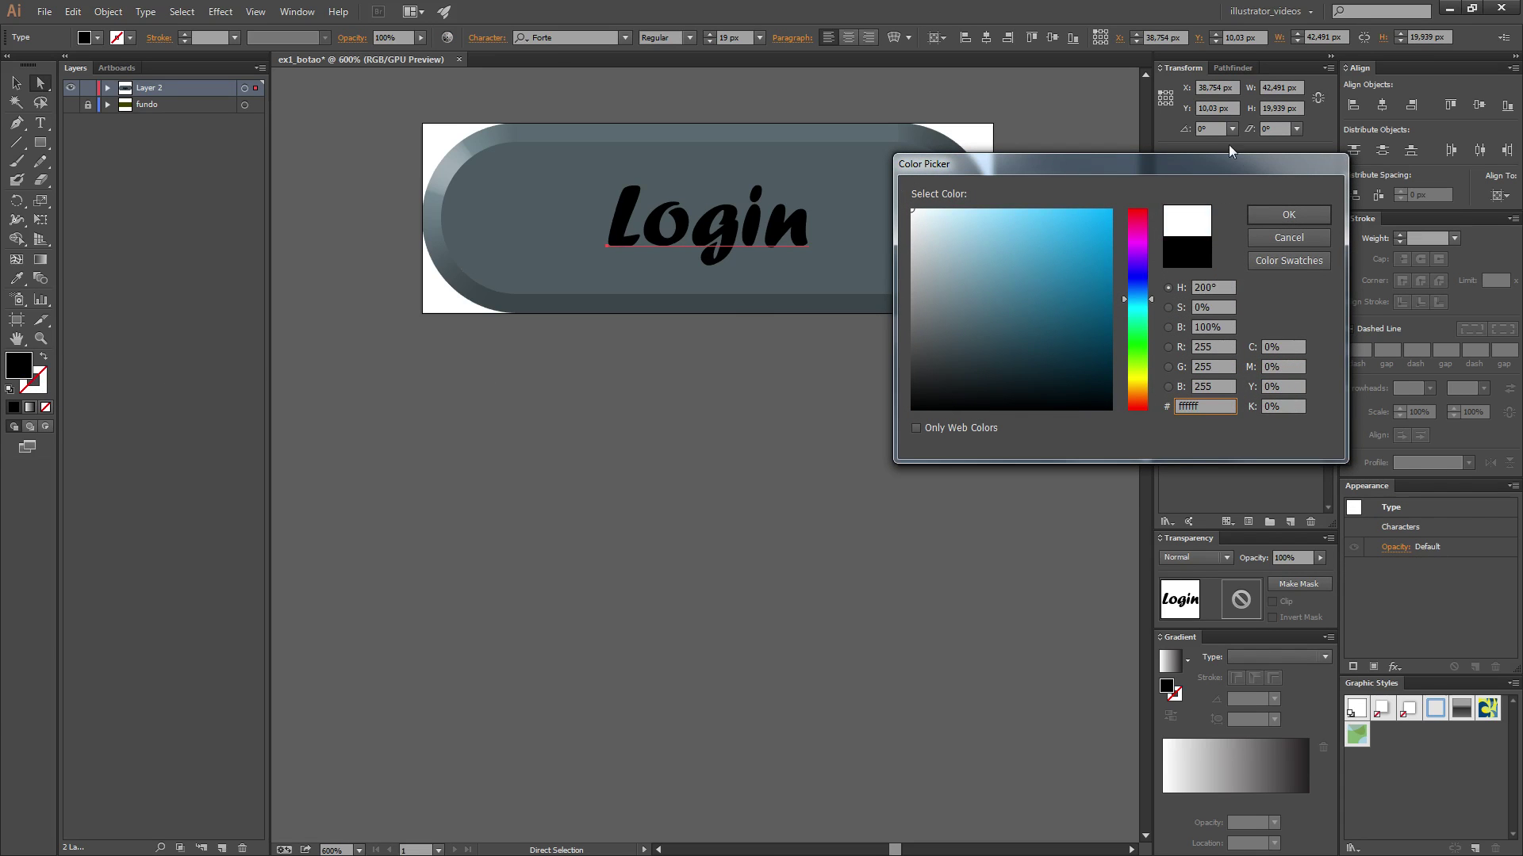
left_click(1295, 217)
left_click(811, 420)
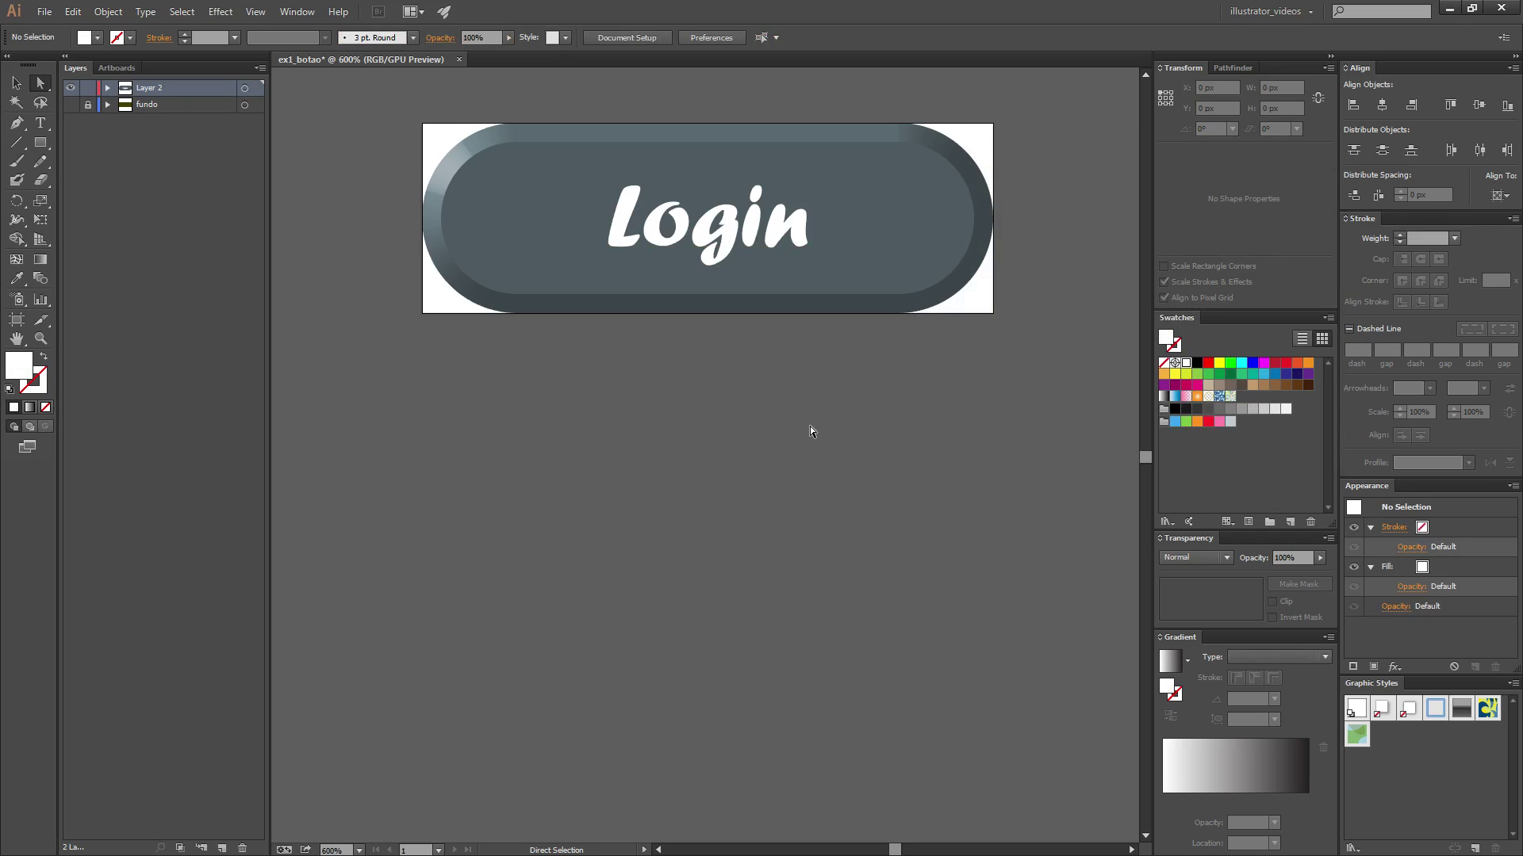
left_click(730, 234)
left_click(797, 484)
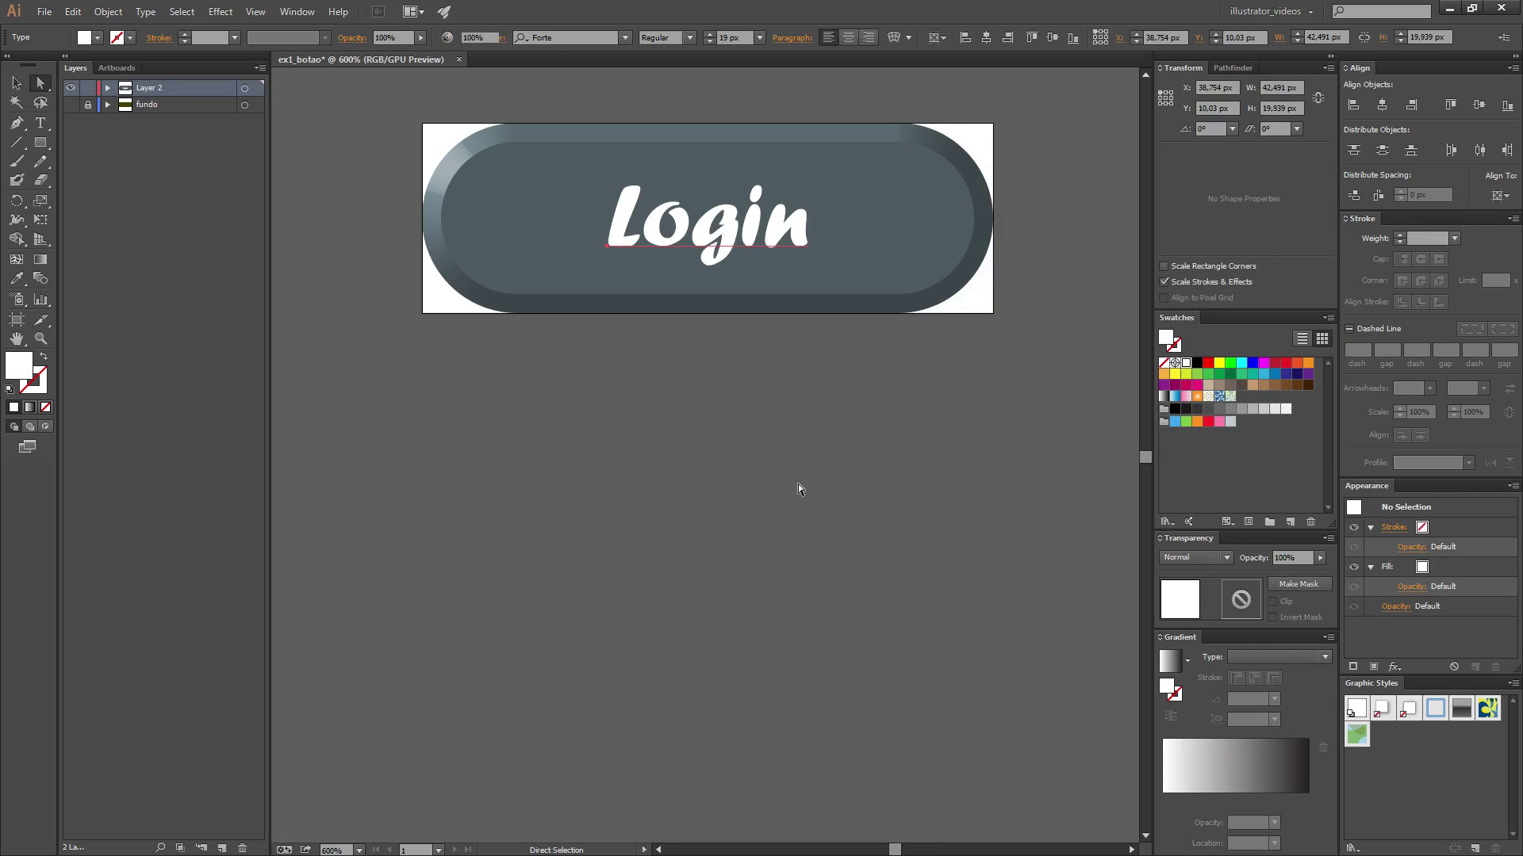
left_click(893, 259)
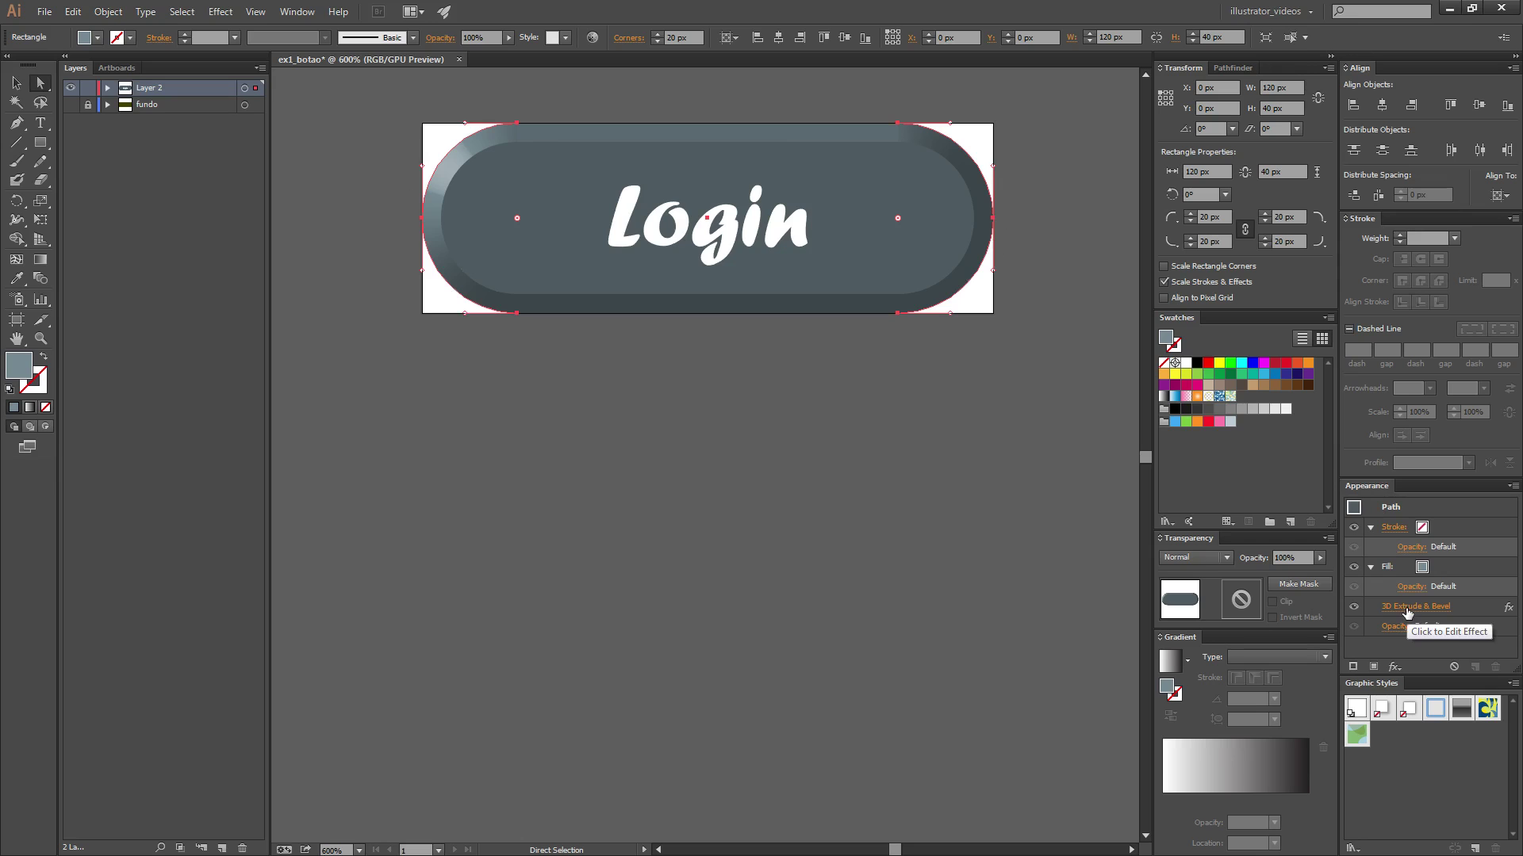
Step: With preview on, set the pill's extrude depth to 50 and apply the 3D settings
left_click(1406, 608)
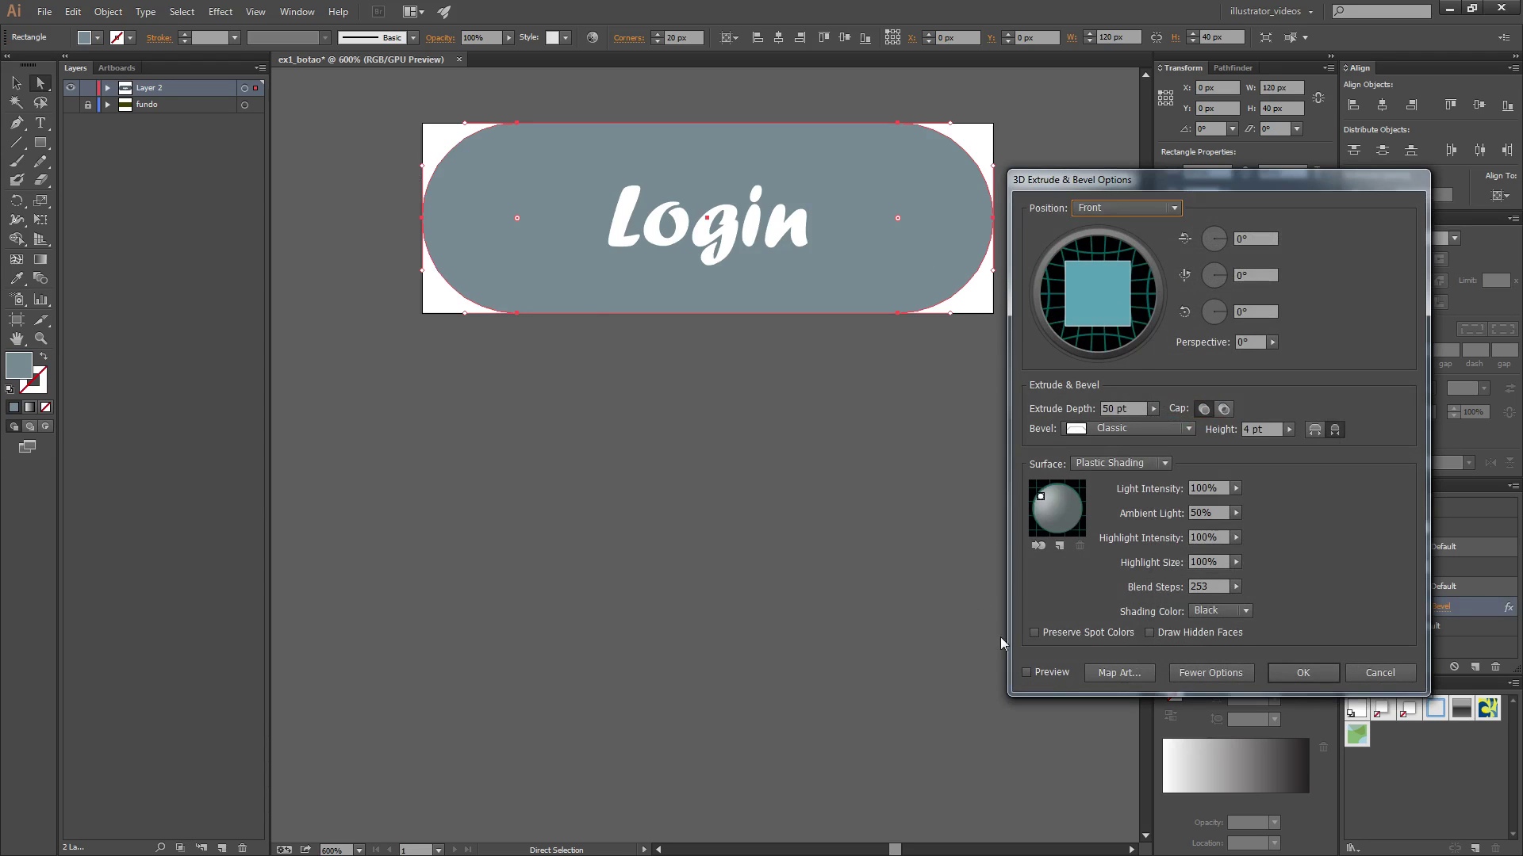
left_click(1026, 673)
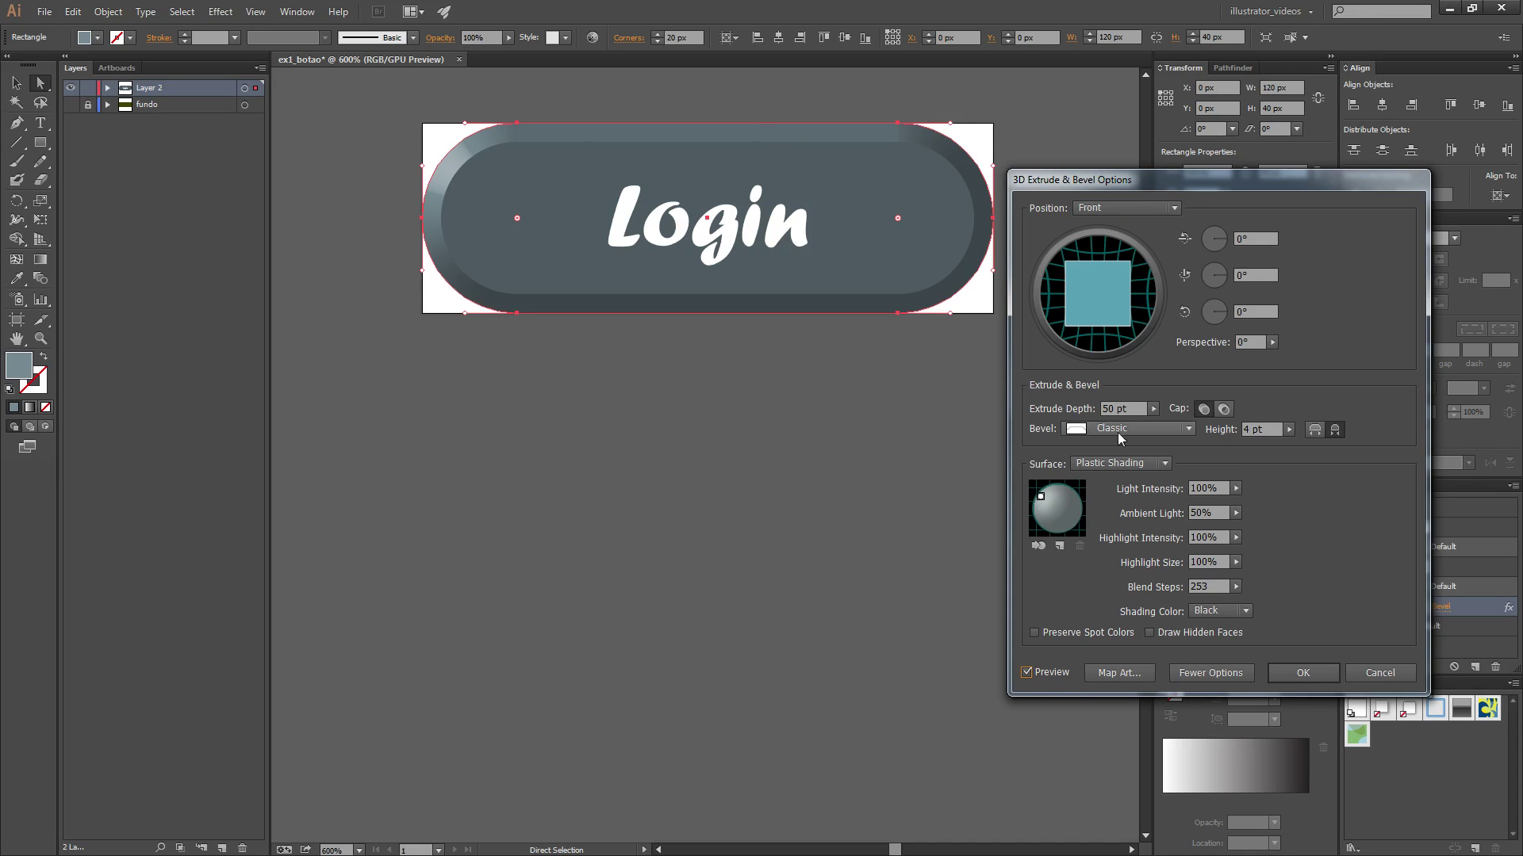
left_click(1152, 409)
left_click_drag(1154, 410, 1085, 428)
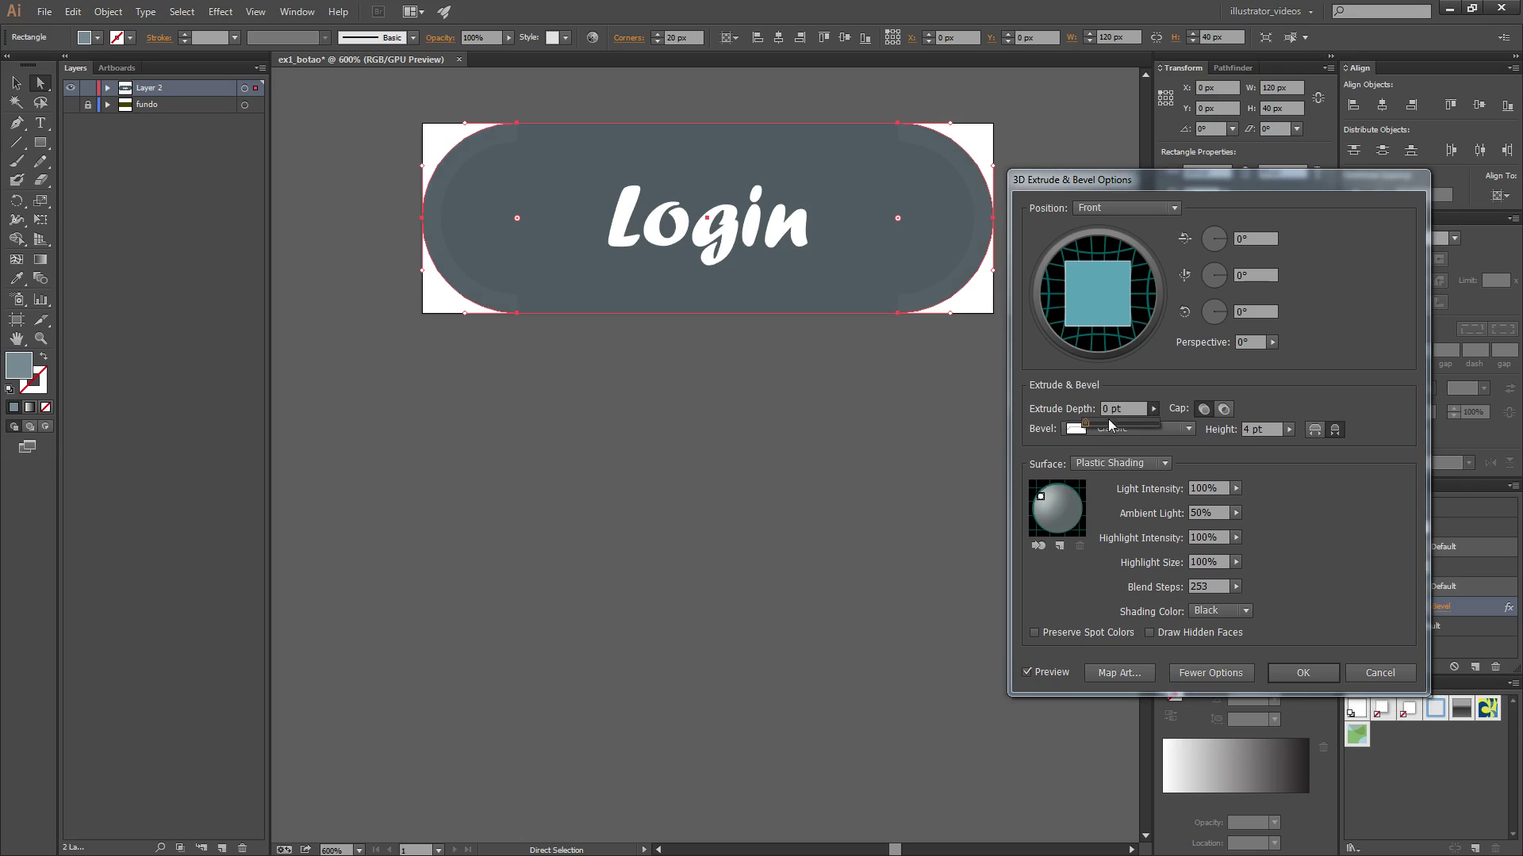
left_click_drag(1085, 428, 1165, 429)
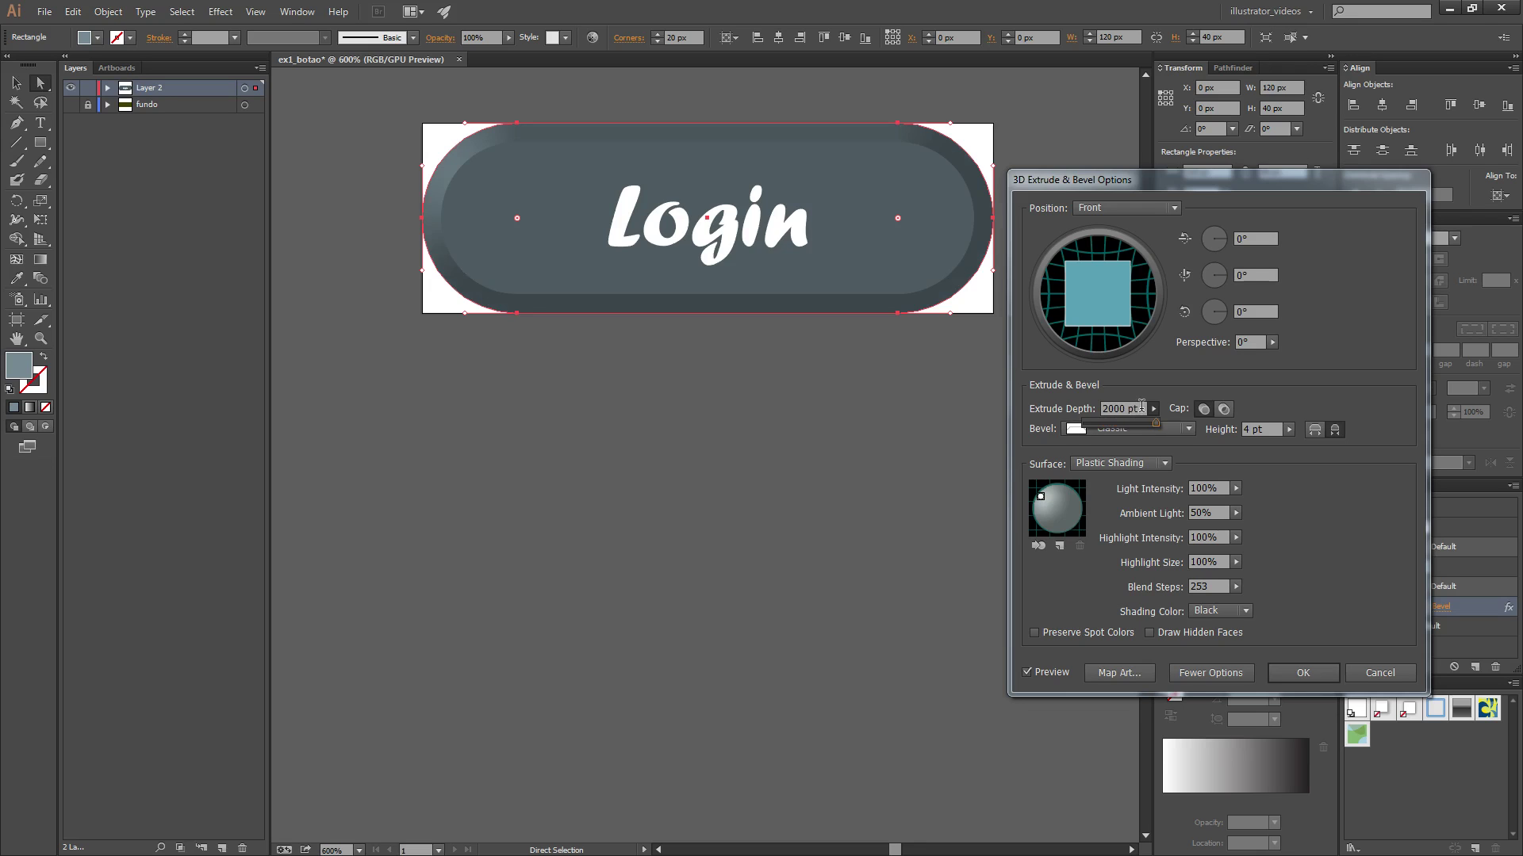
left_click(1133, 406)
type("50")
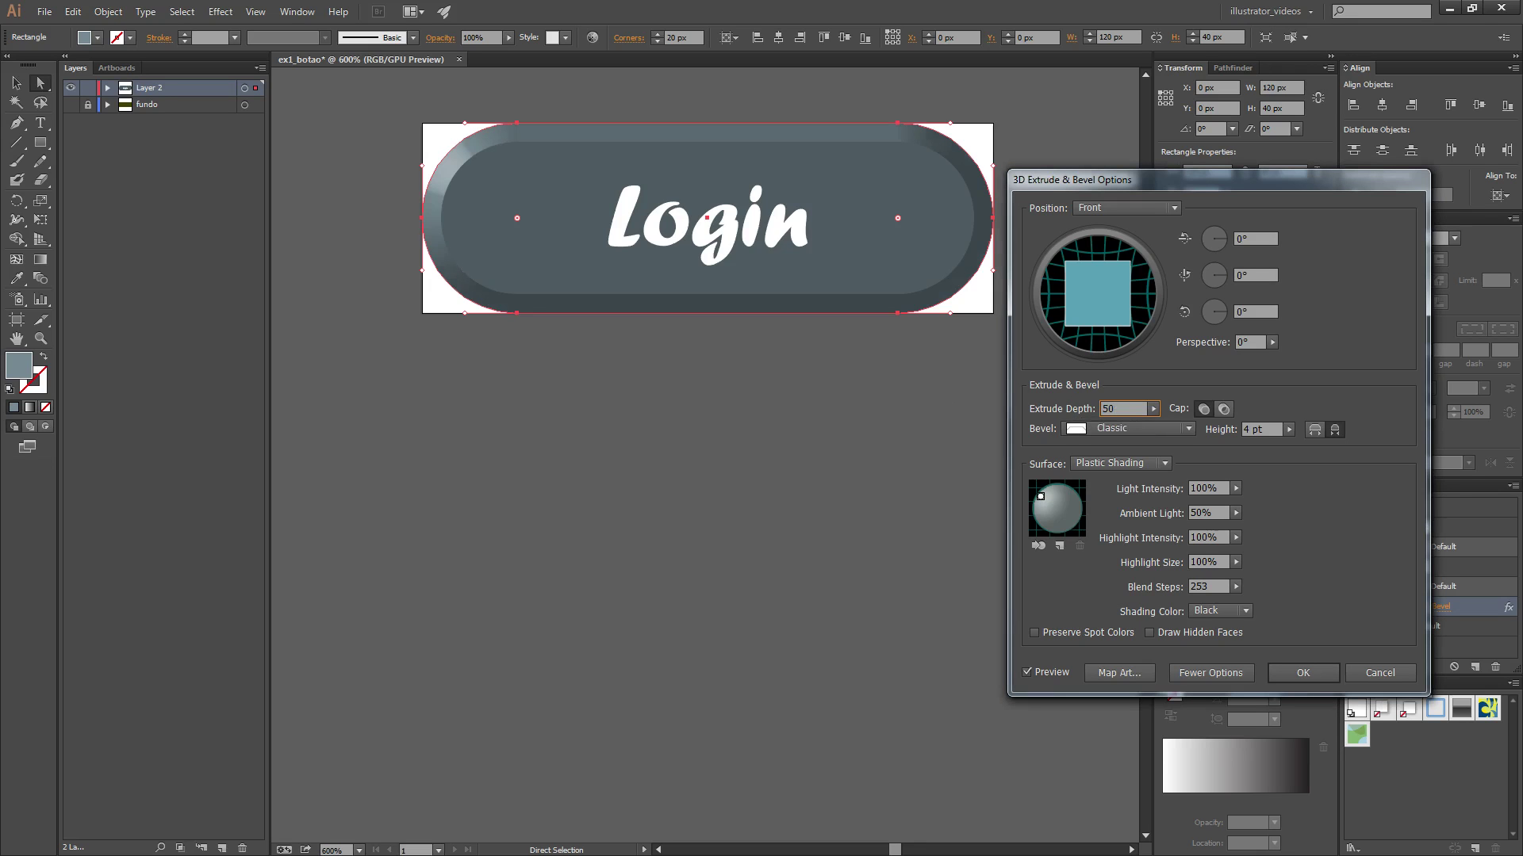
key("Return")
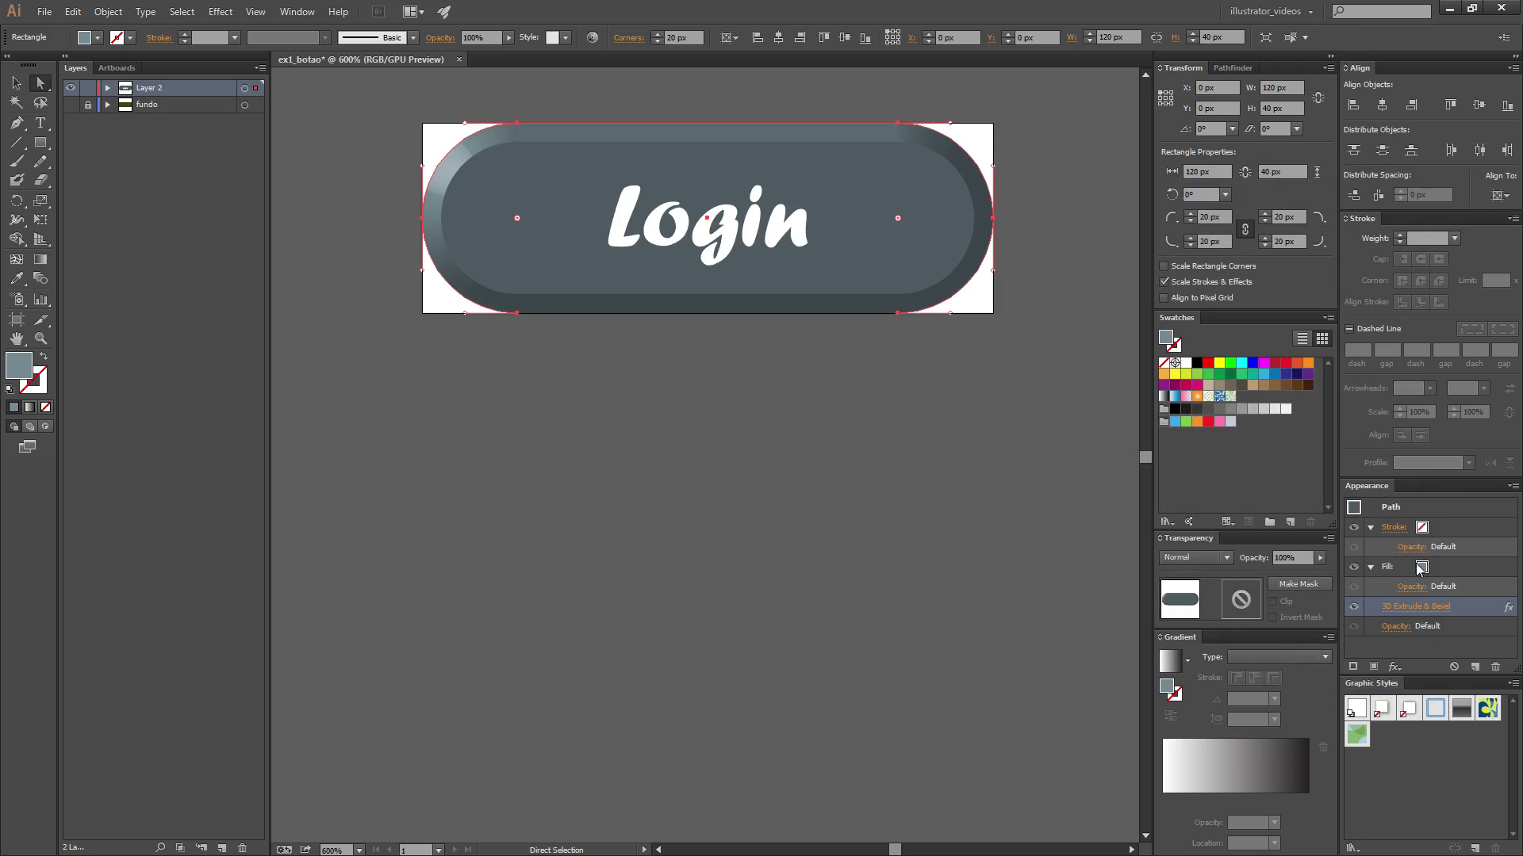
Step: Reopen the 3D options and change the bevel height to 8, then 3
left_click(1416, 607)
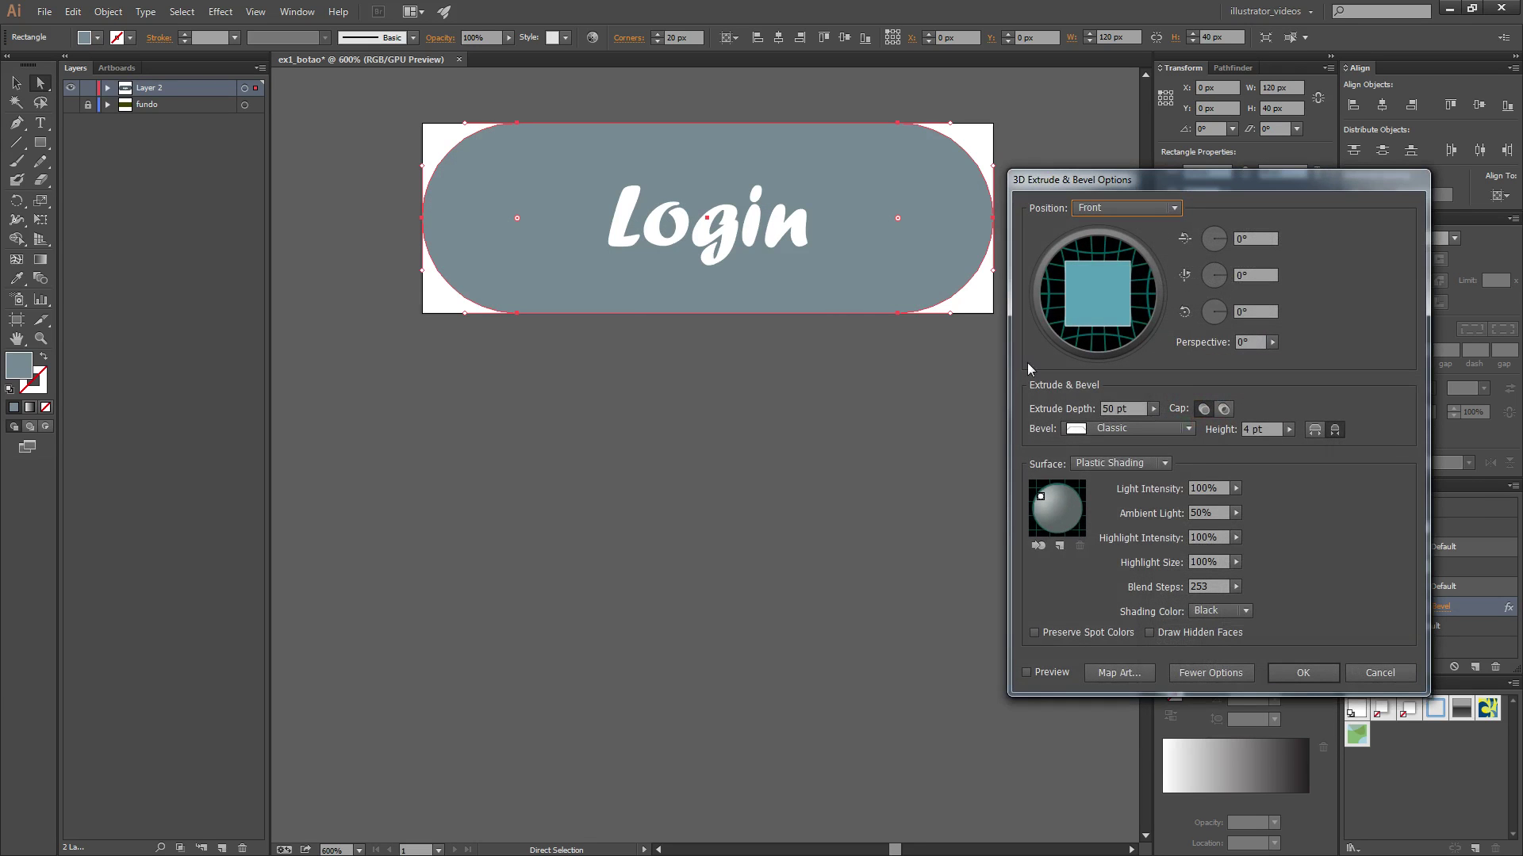
left_click(1026, 672)
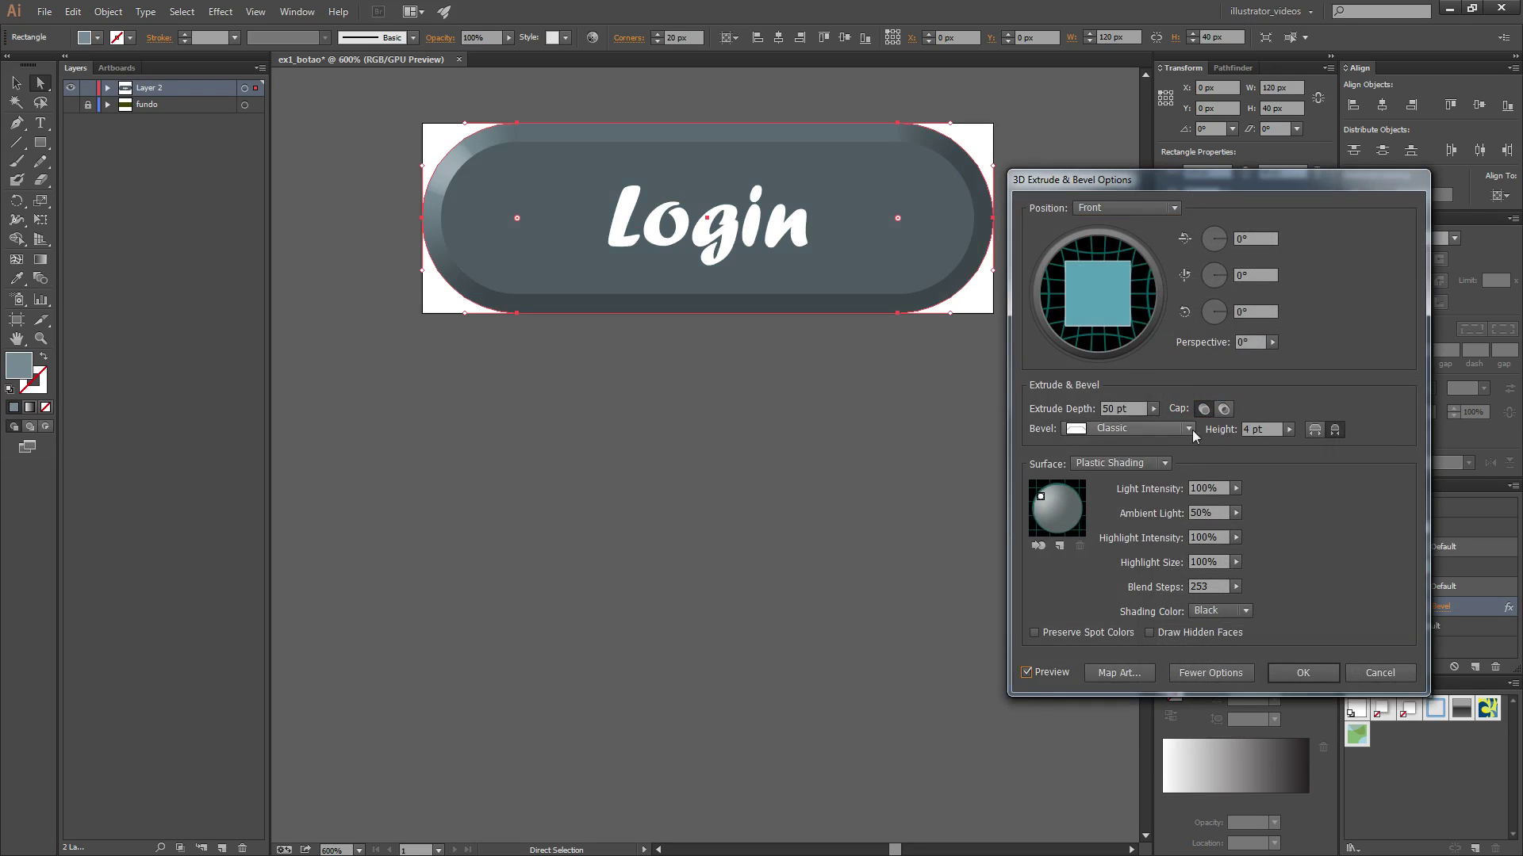
key("Tab")
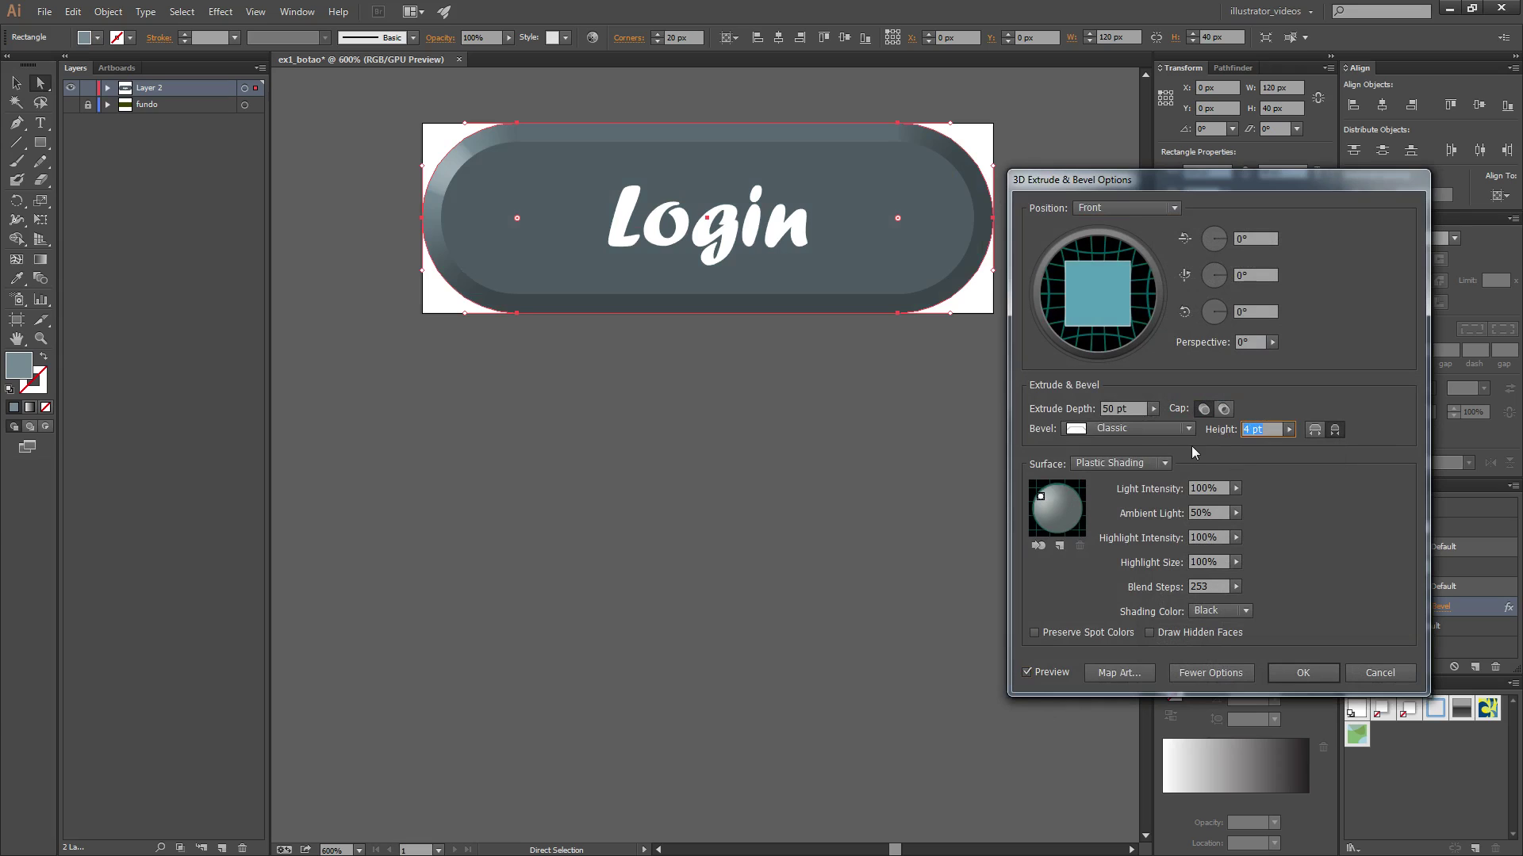
type("8")
key("Tab")
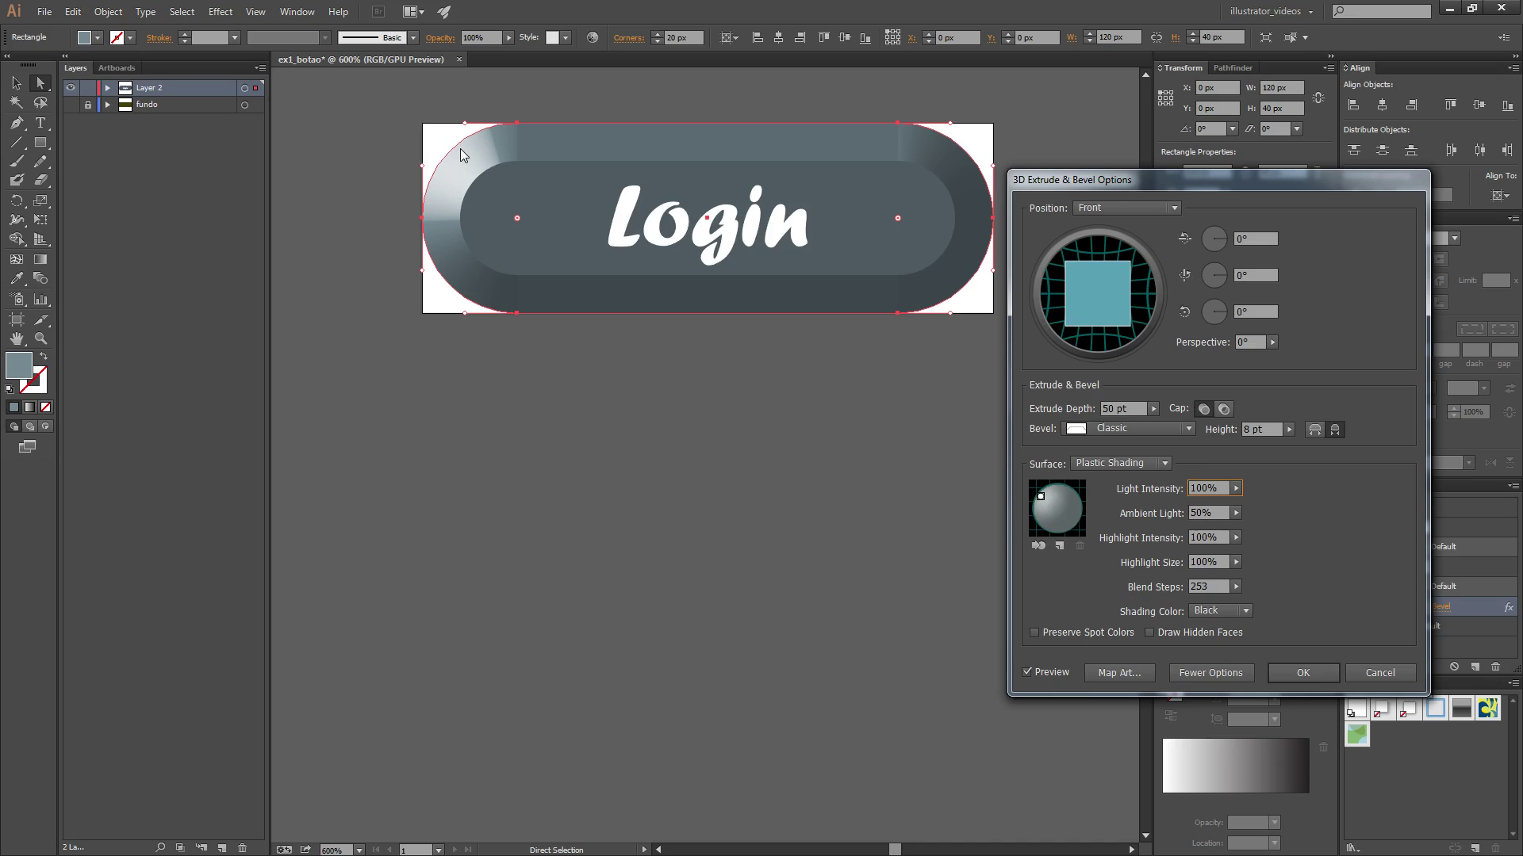
left_click(1260, 429)
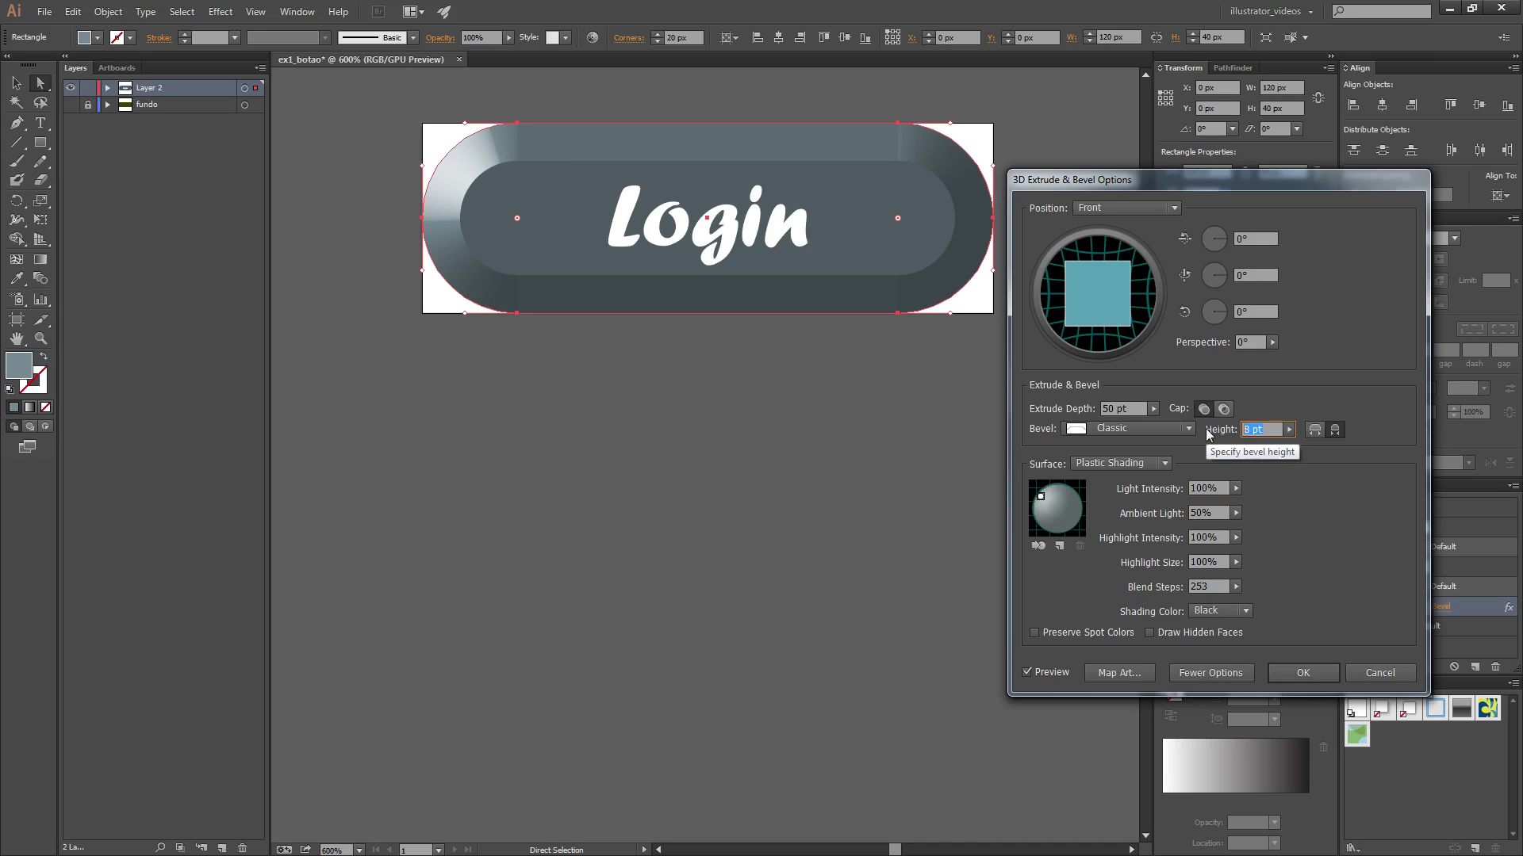
type("3")
left_click(1139, 412)
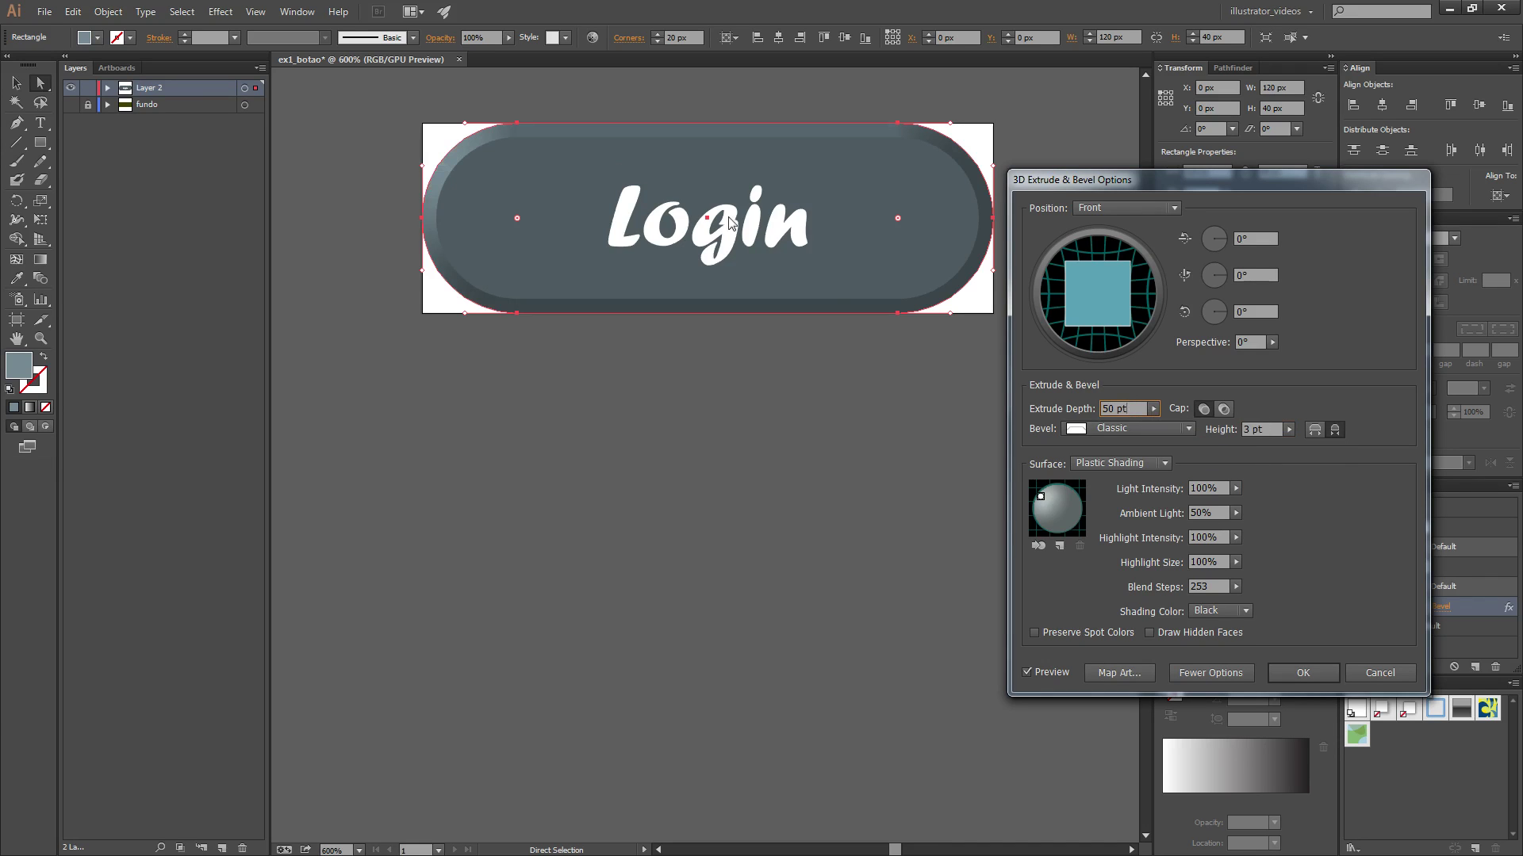
Step: Try Rounded and Complex 4 bevel shapes, settling on Classic before editing the height
left_click(1116, 431)
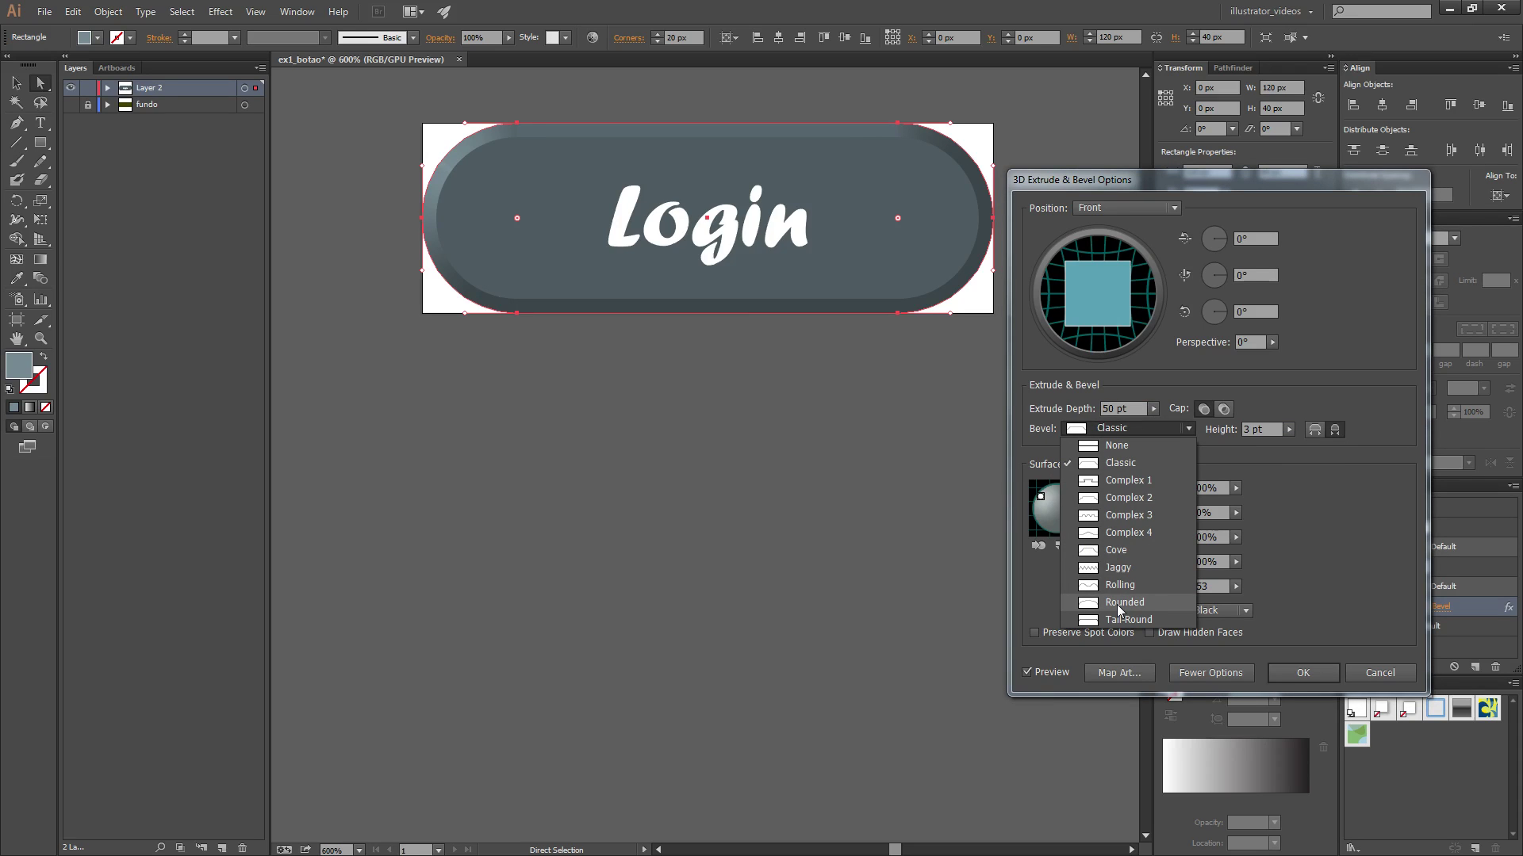
left_click(1118, 604)
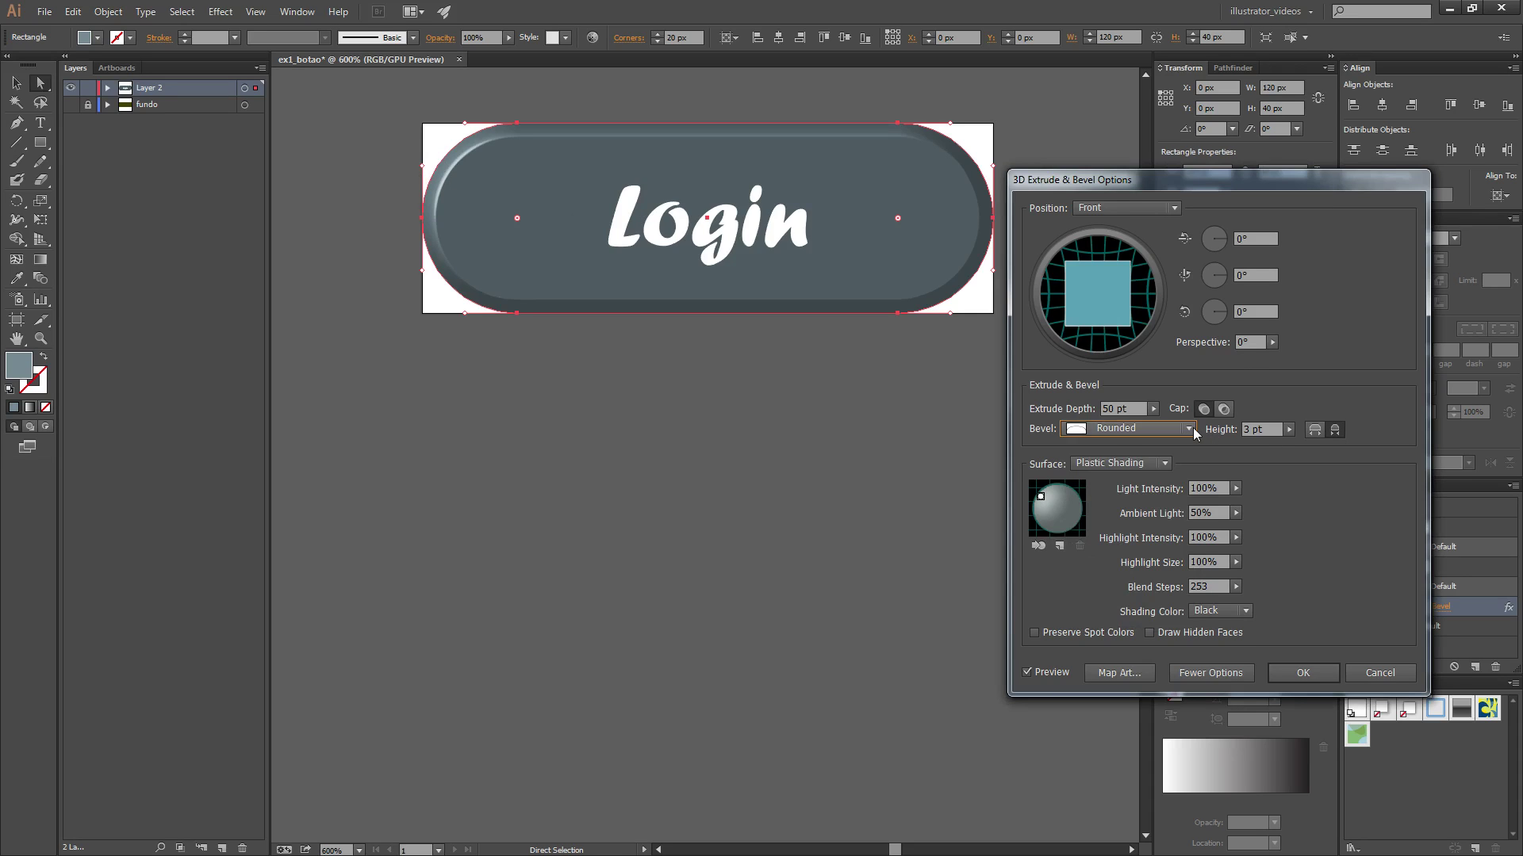
key("Tab")
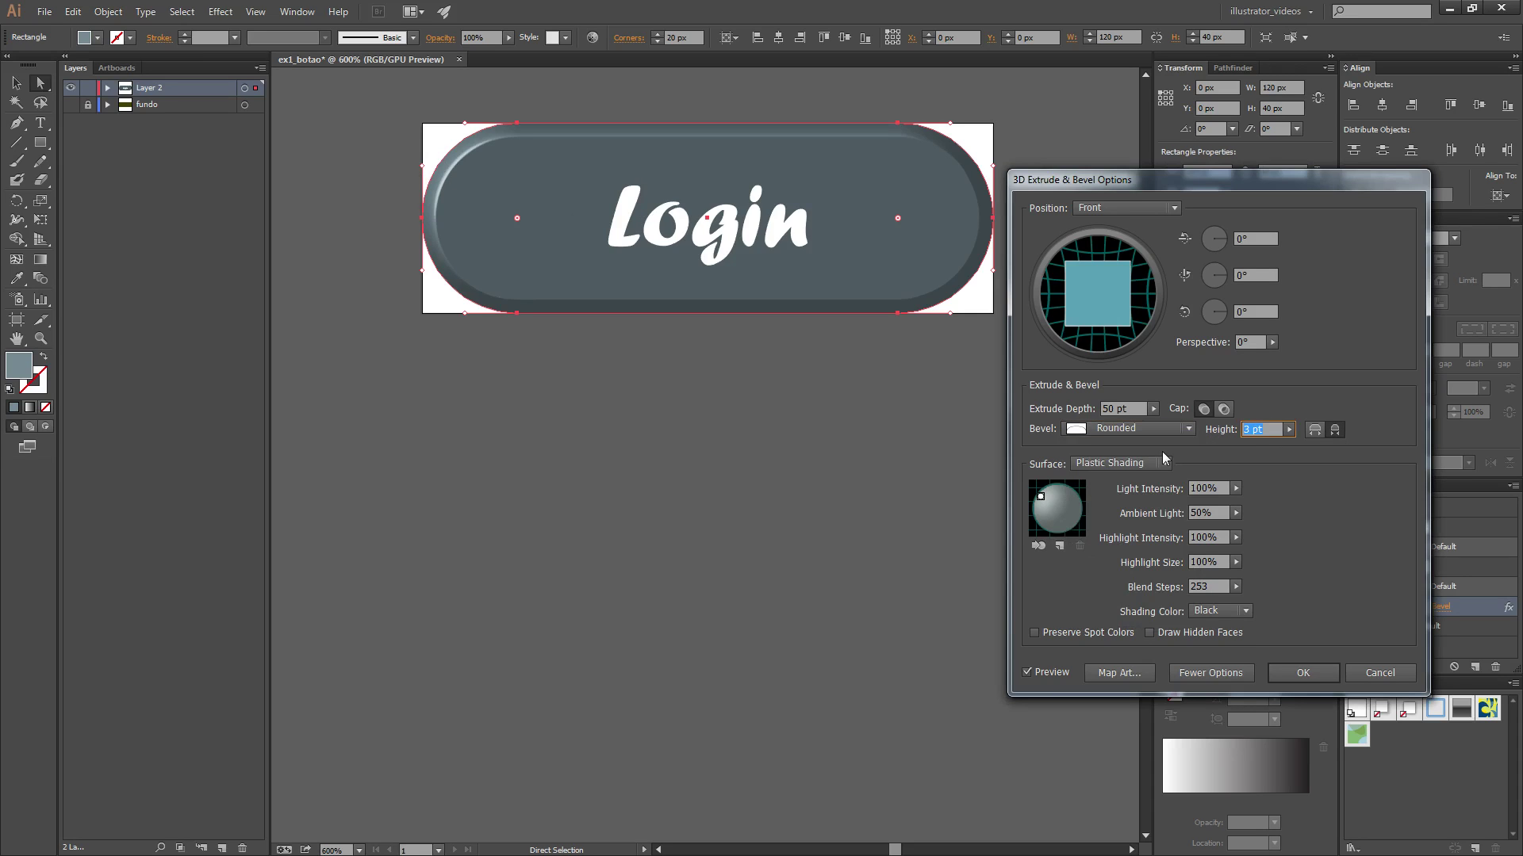
left_click(1134, 406)
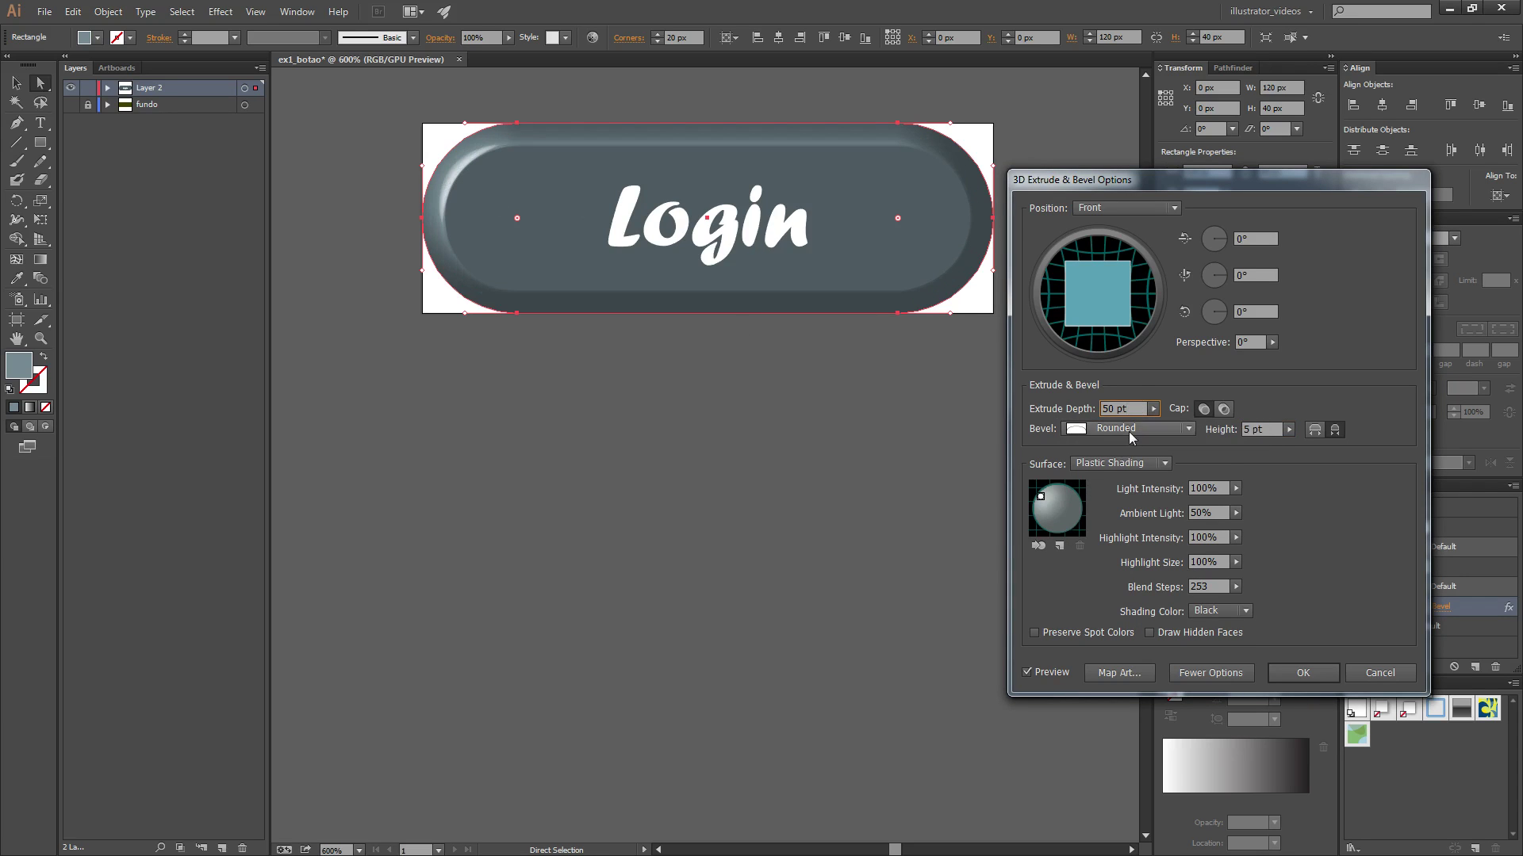
left_click(1130, 431)
left_click(1123, 536)
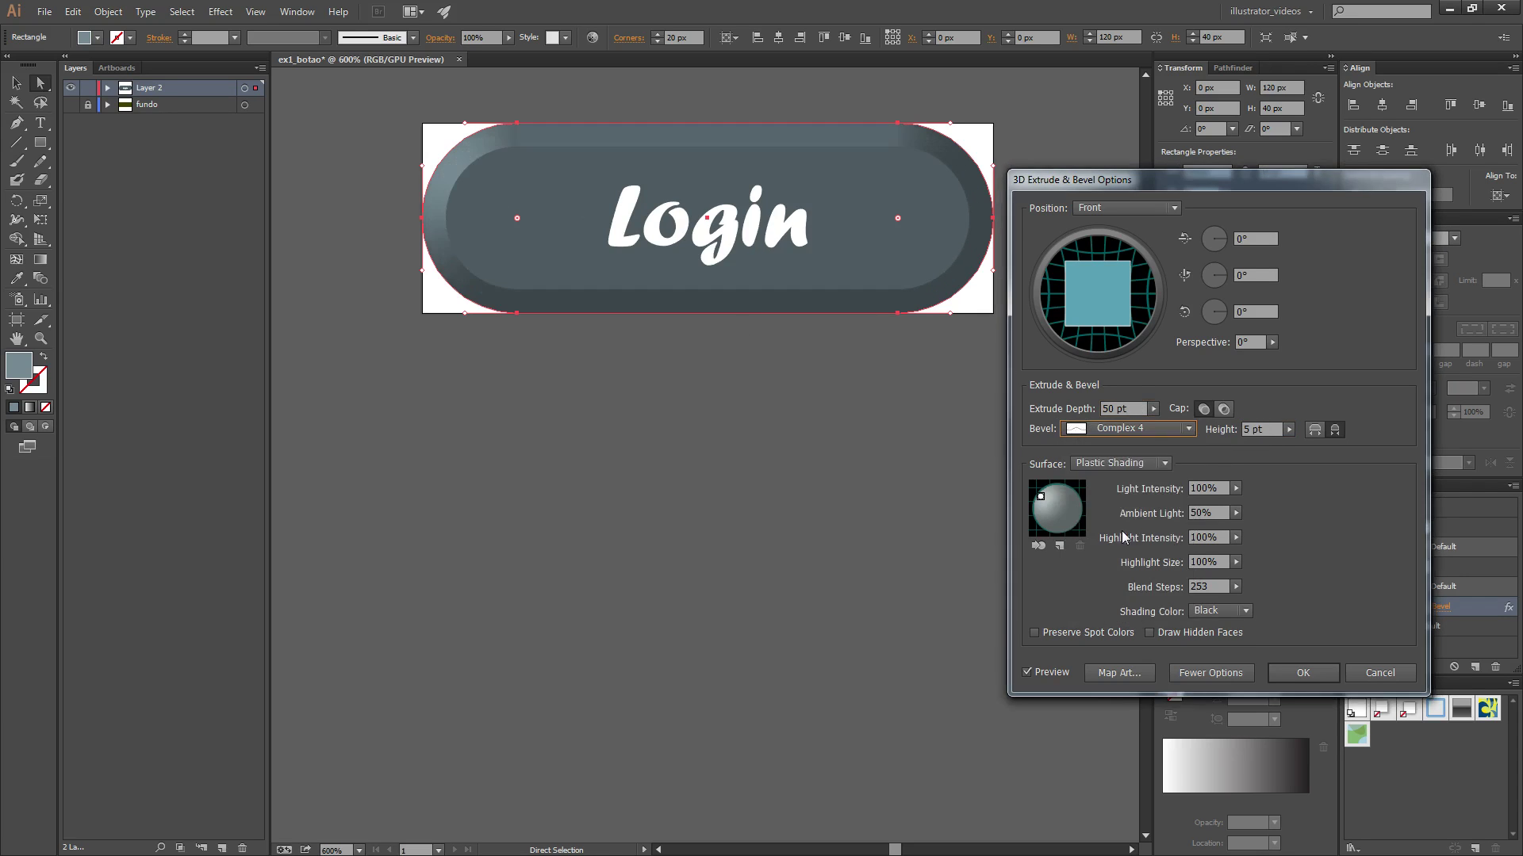
left_click(1126, 429)
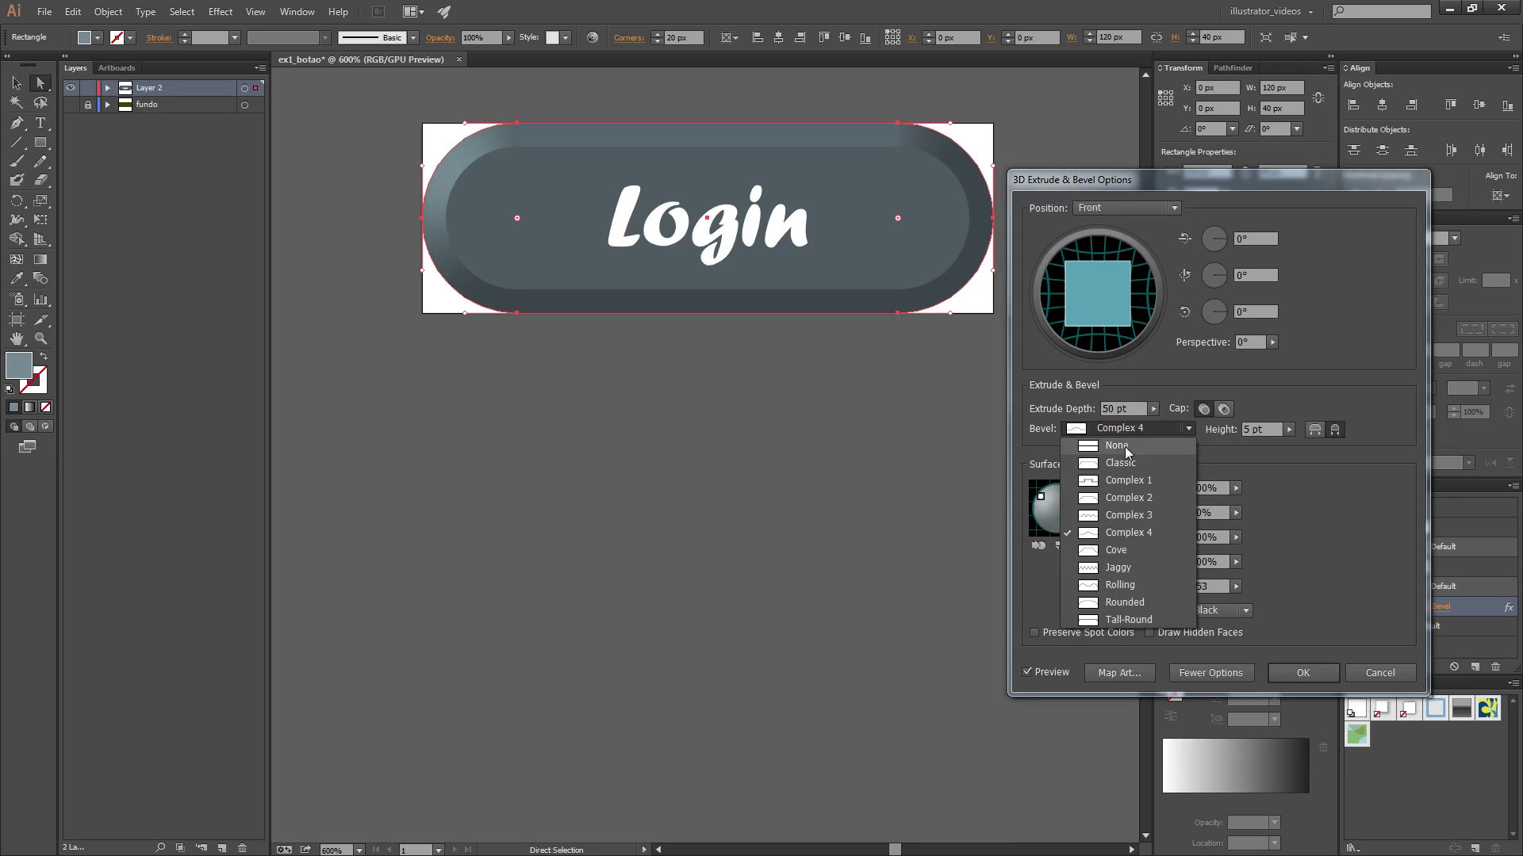
left_click(1122, 464)
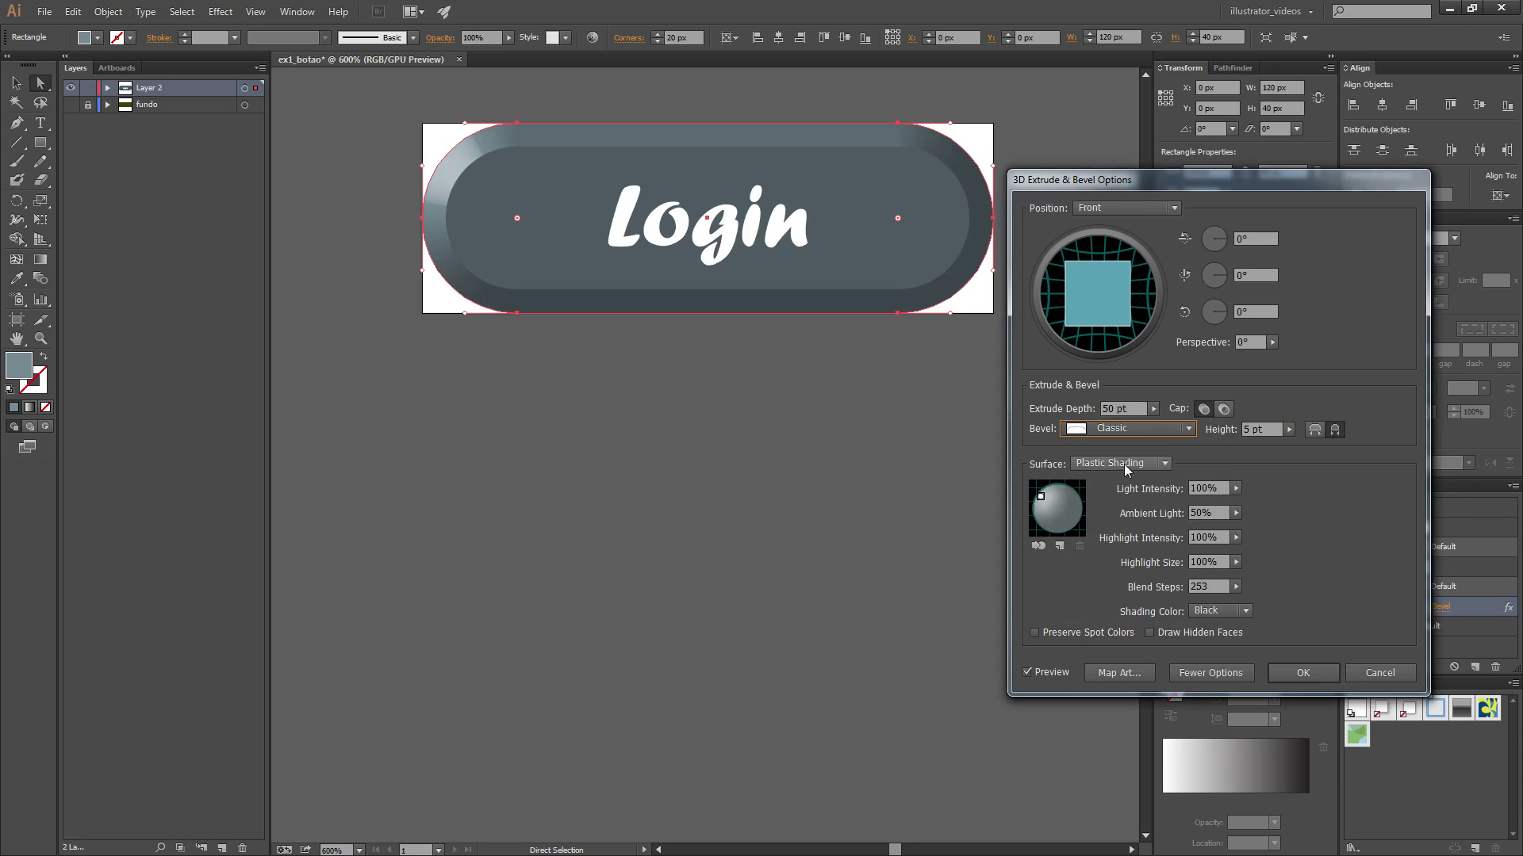
left_click(1270, 430)
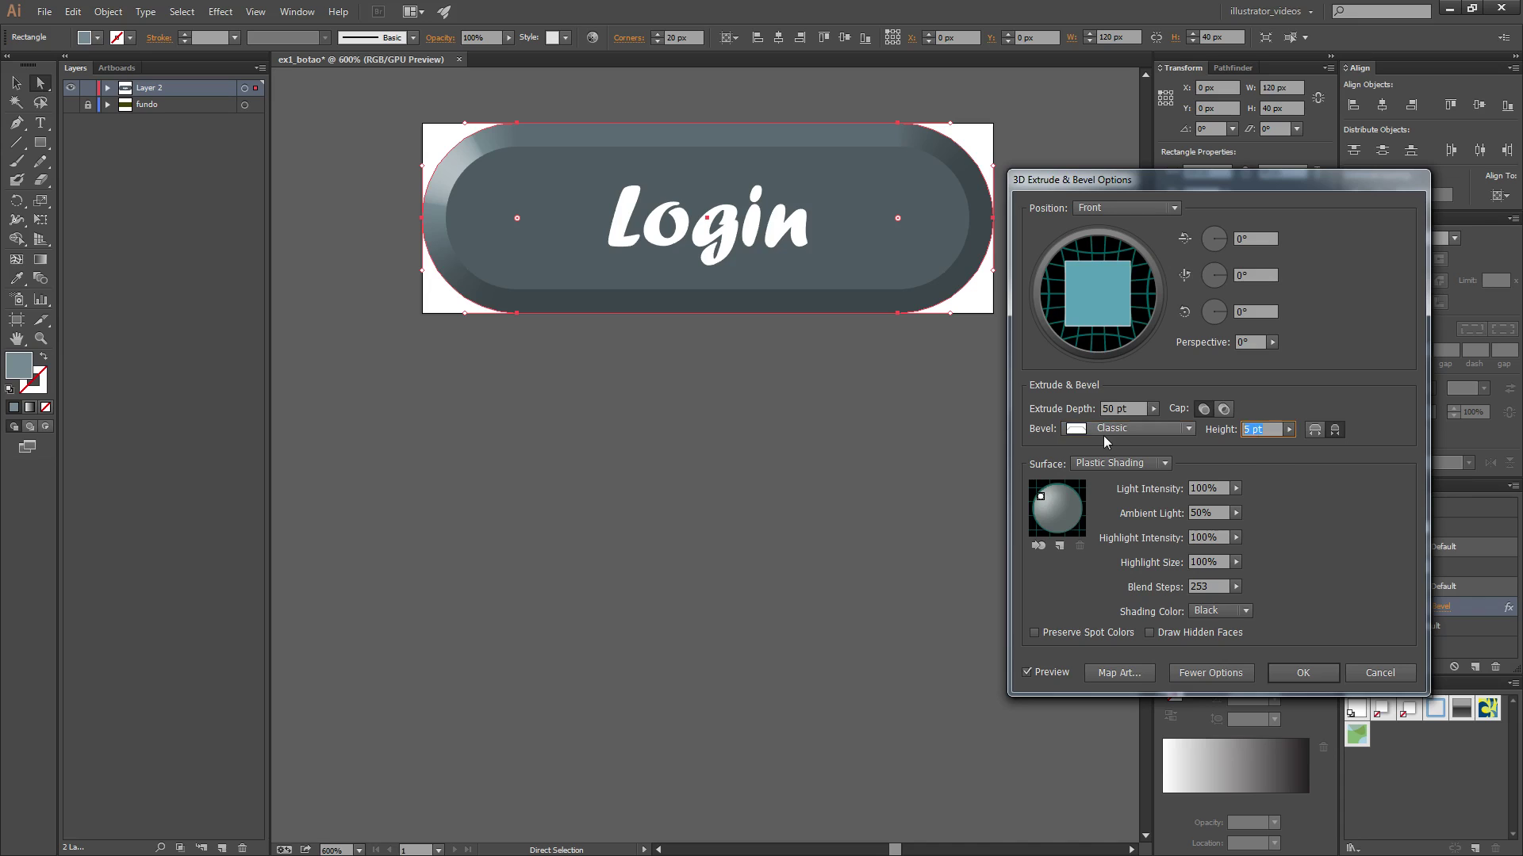
Step: Set bevel height 3, apply the 3D effect, then open Effects with the Login text selected
type("3")
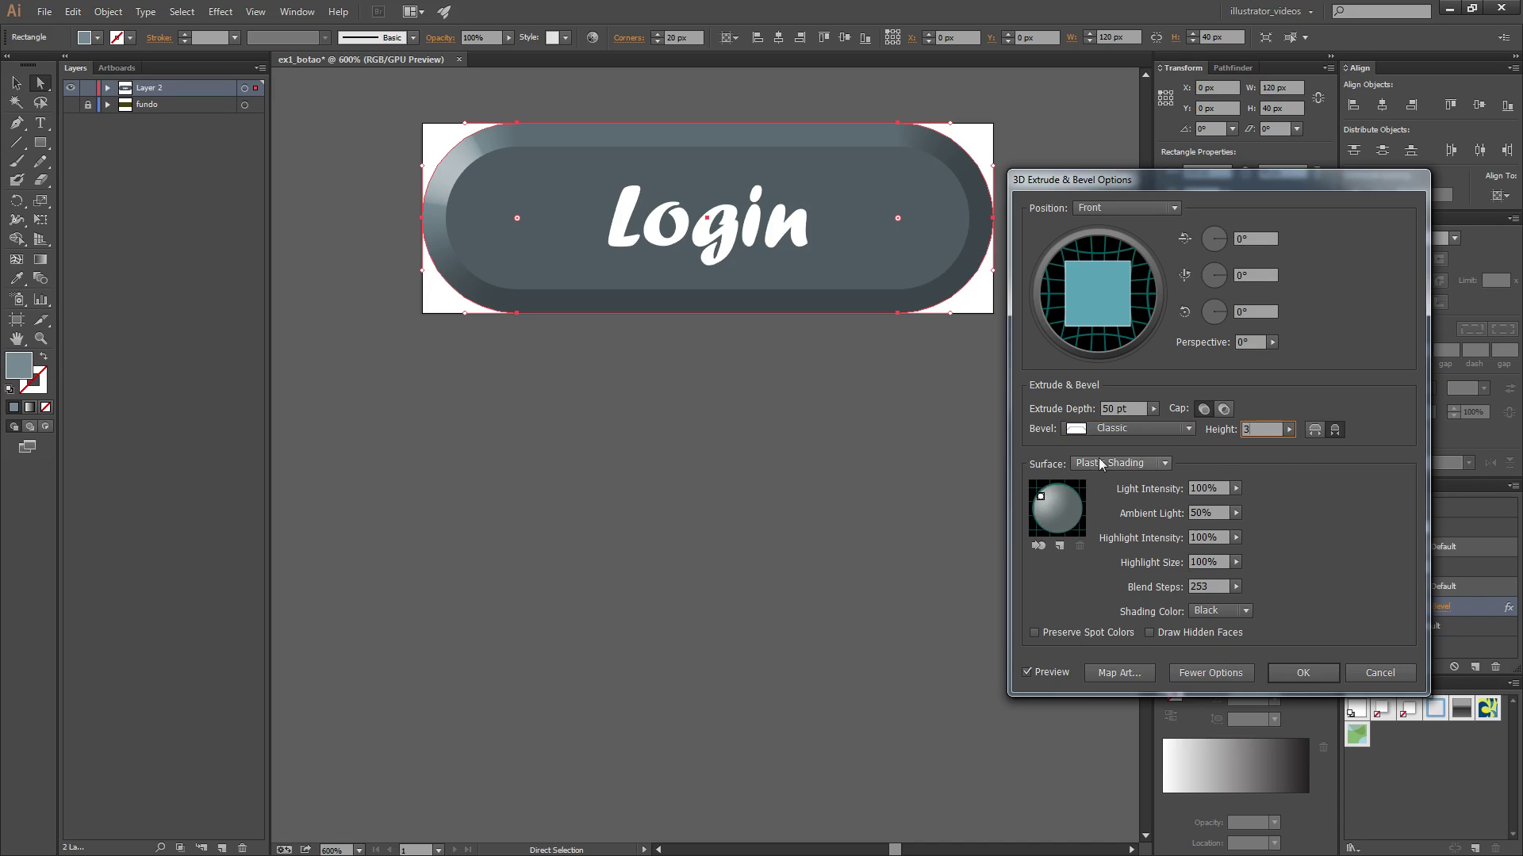
left_click(1299, 674)
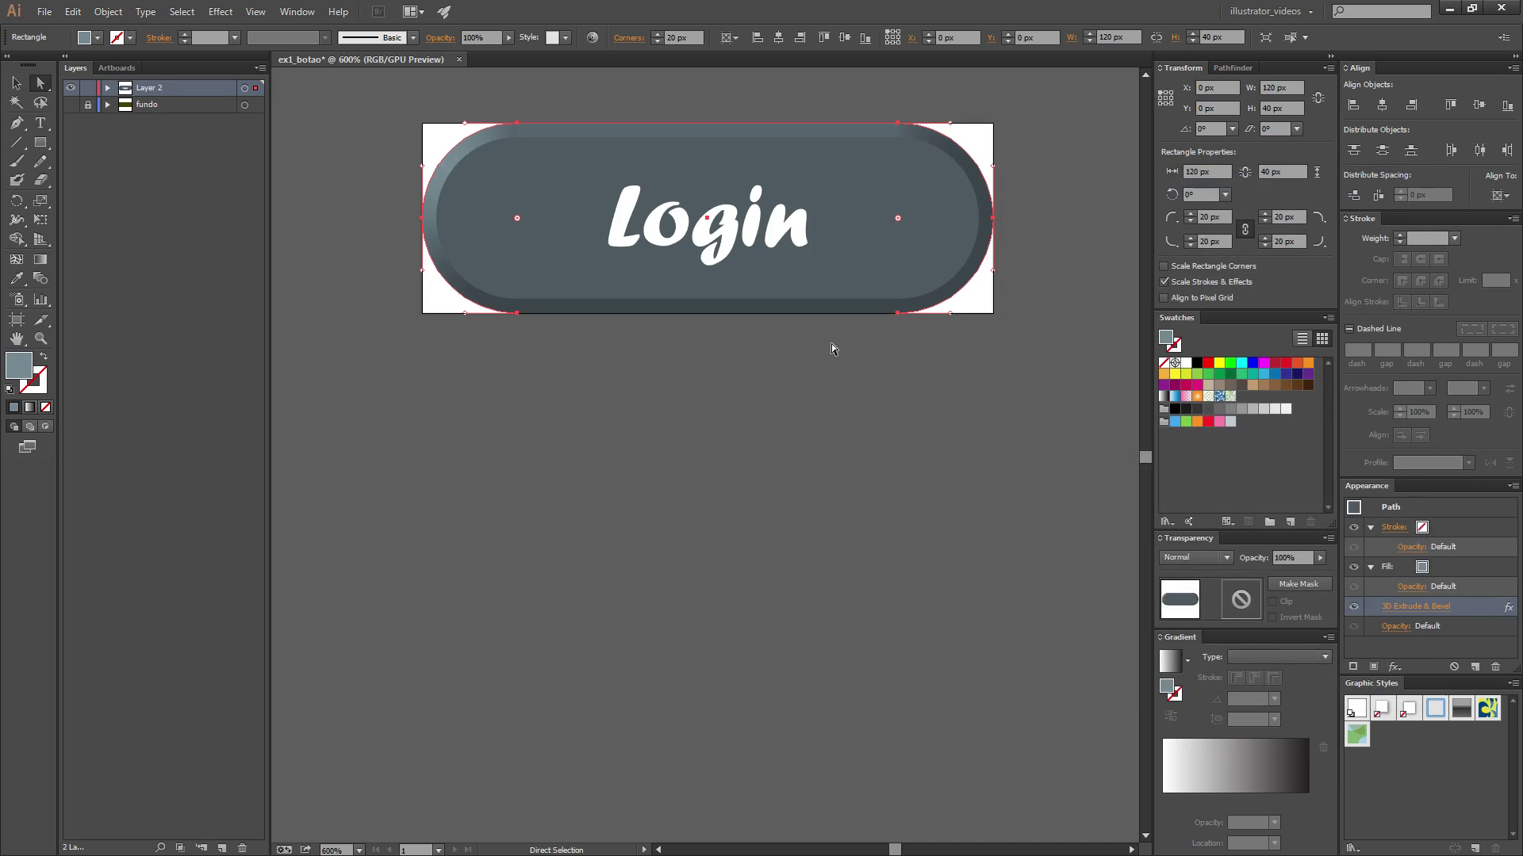
left_click(753, 233)
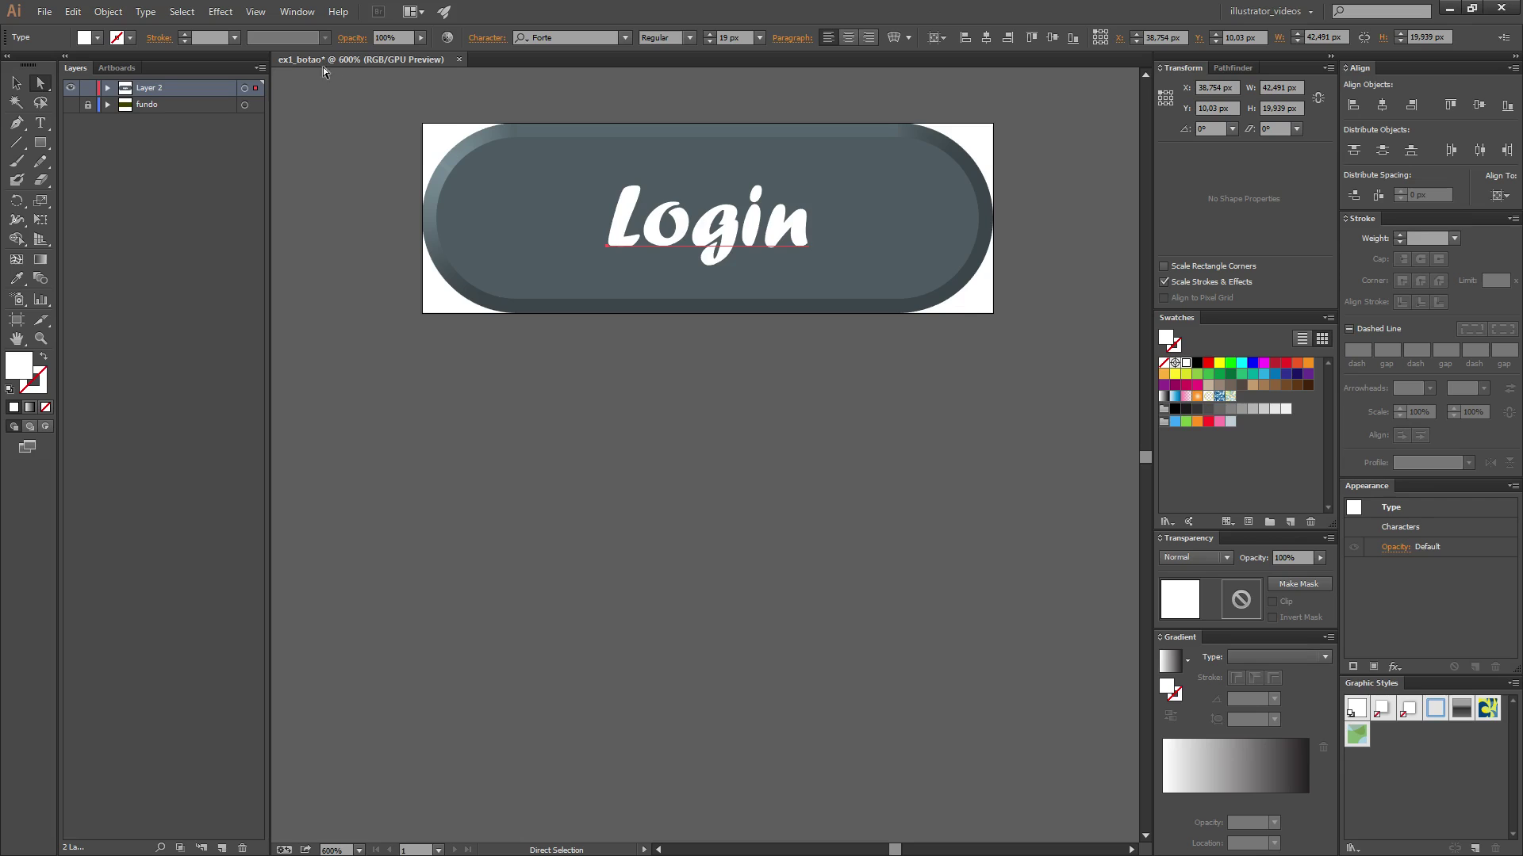
left_click(221, 12)
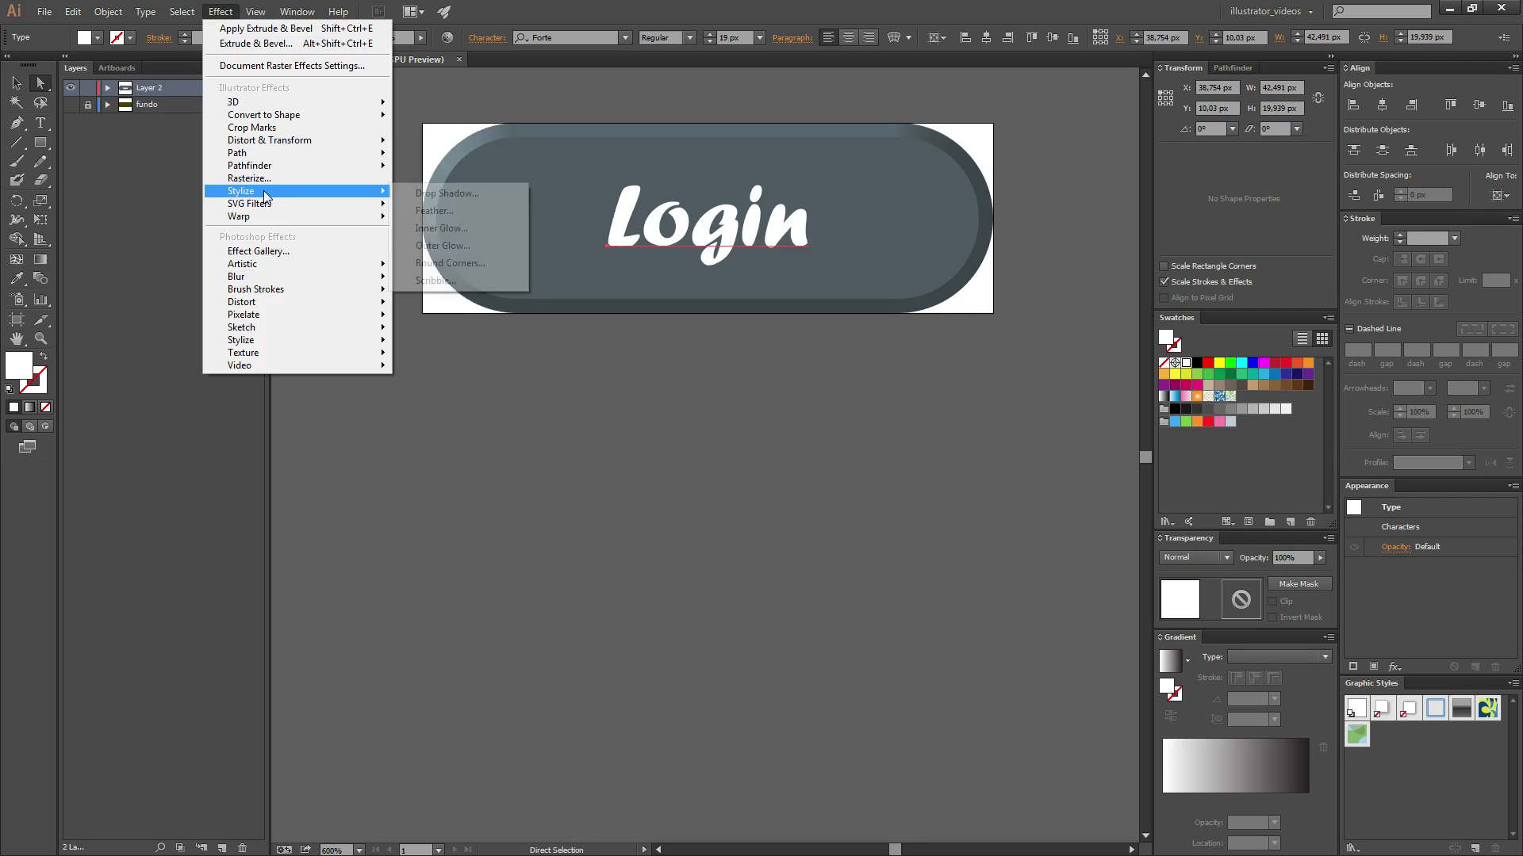
mouse_move(241, 190)
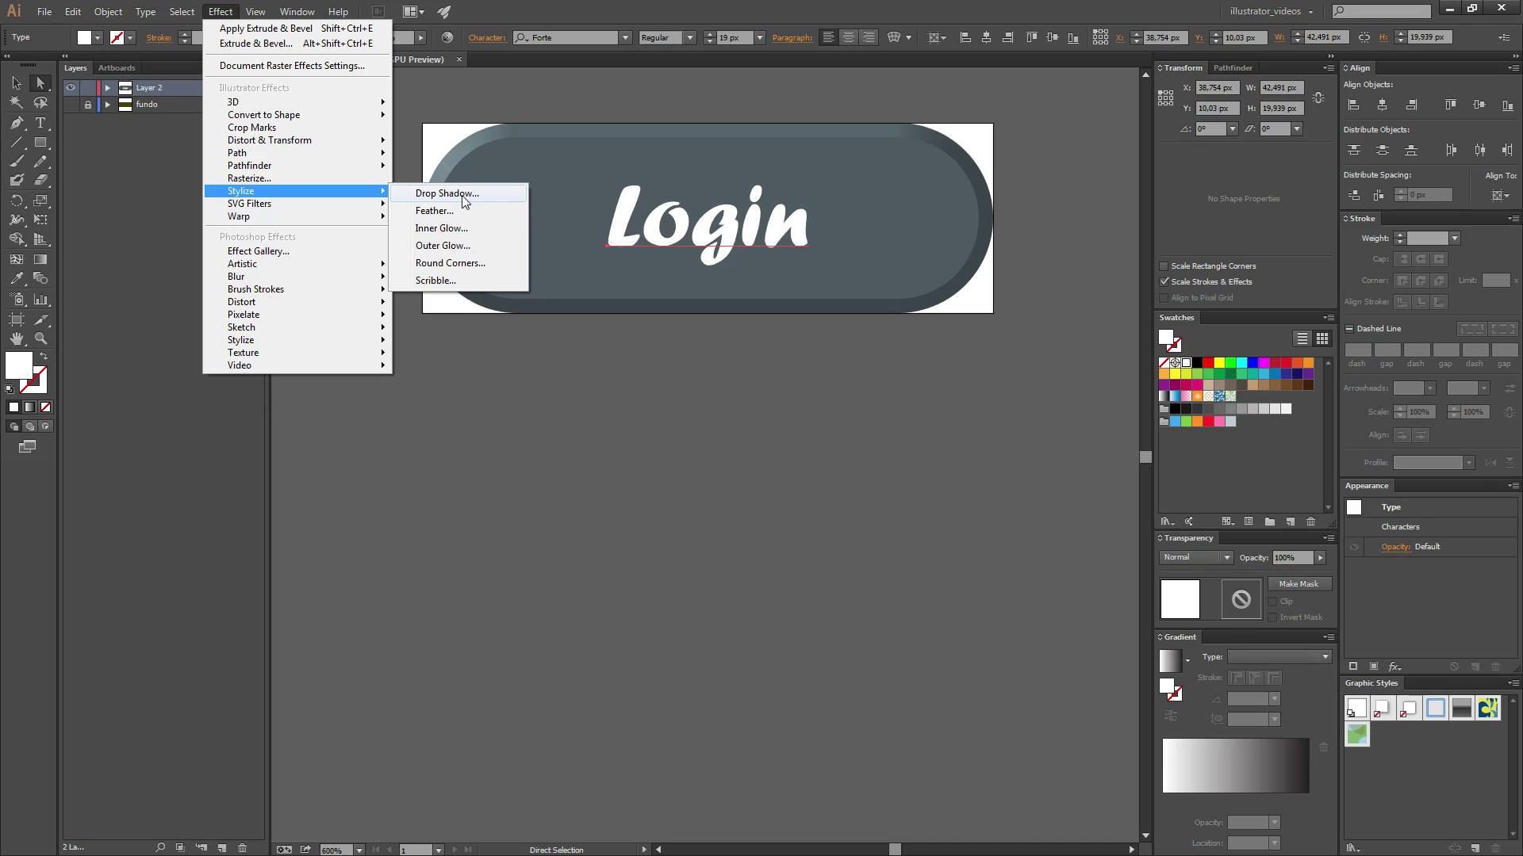
Step: Open the Drop Shadow effect with a 7 px X and Y offset and preview on
left_click(465, 202)
mouse_move(1113, 214)
left_mouse_down()
mouse_move(911, 350)
mouse_move(831, 366)
left_mouse_up()
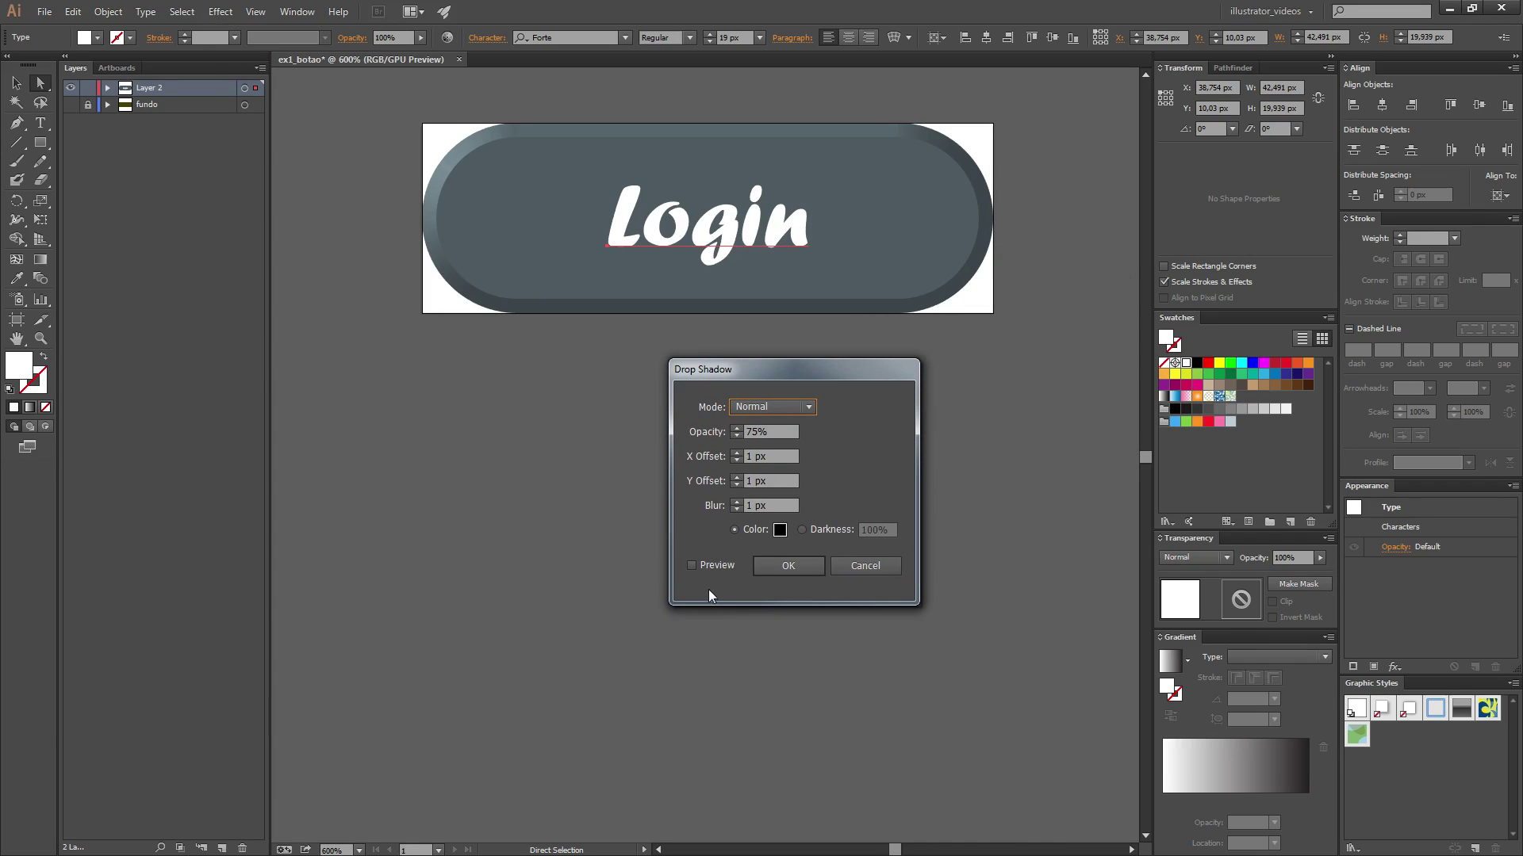
left_click(778, 456)
type("7")
key("Tab")
key("Tab")
type("7")
left_click(691, 565)
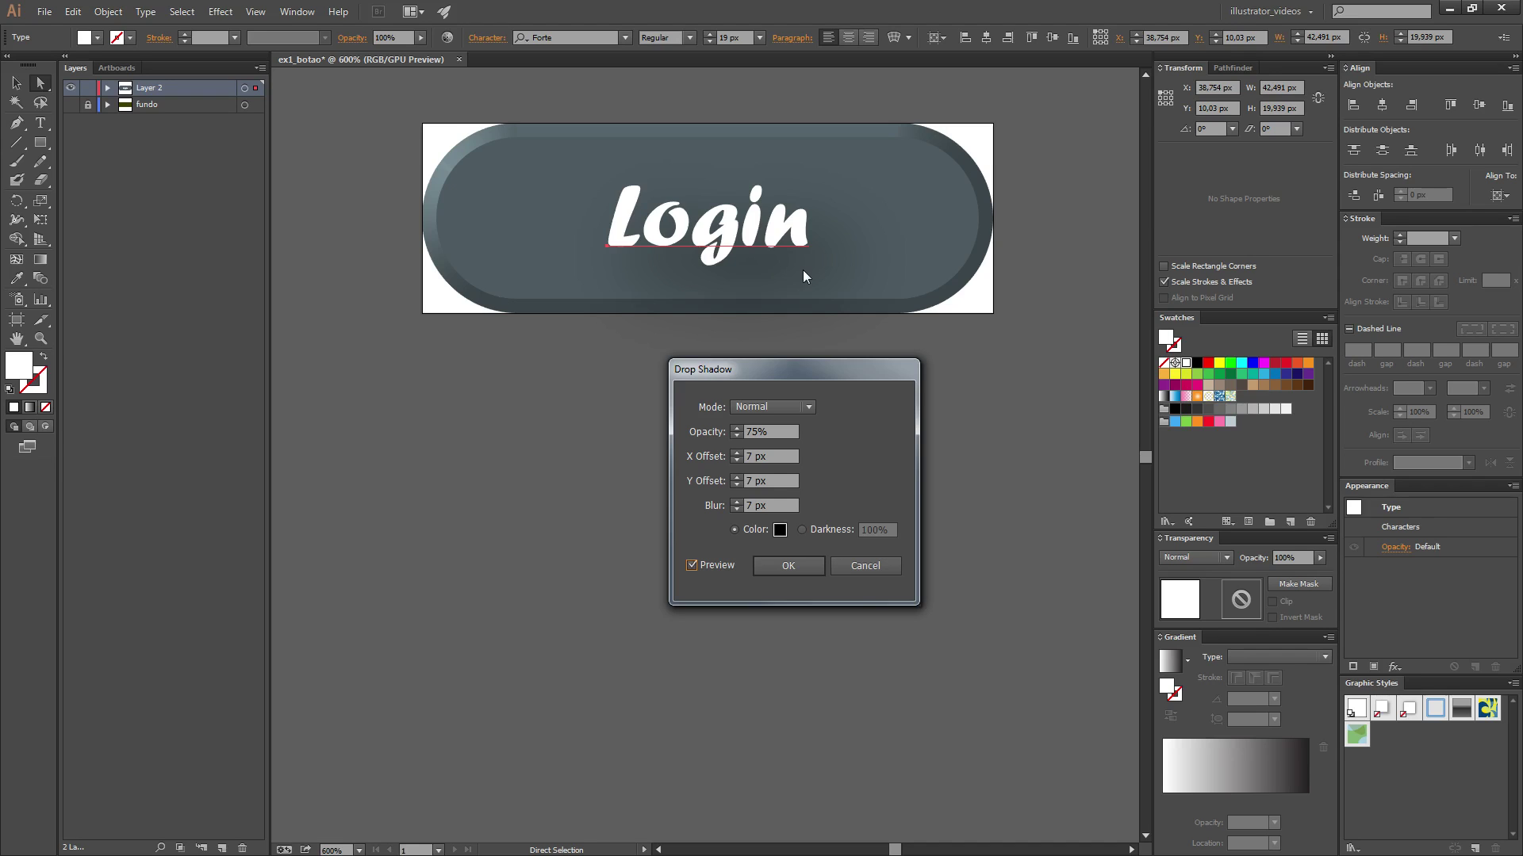
Step: Keep the shadow blend mode Normal after trying Multiply, and set opacity to 80%
left_click(807, 406)
left_click(765, 445)
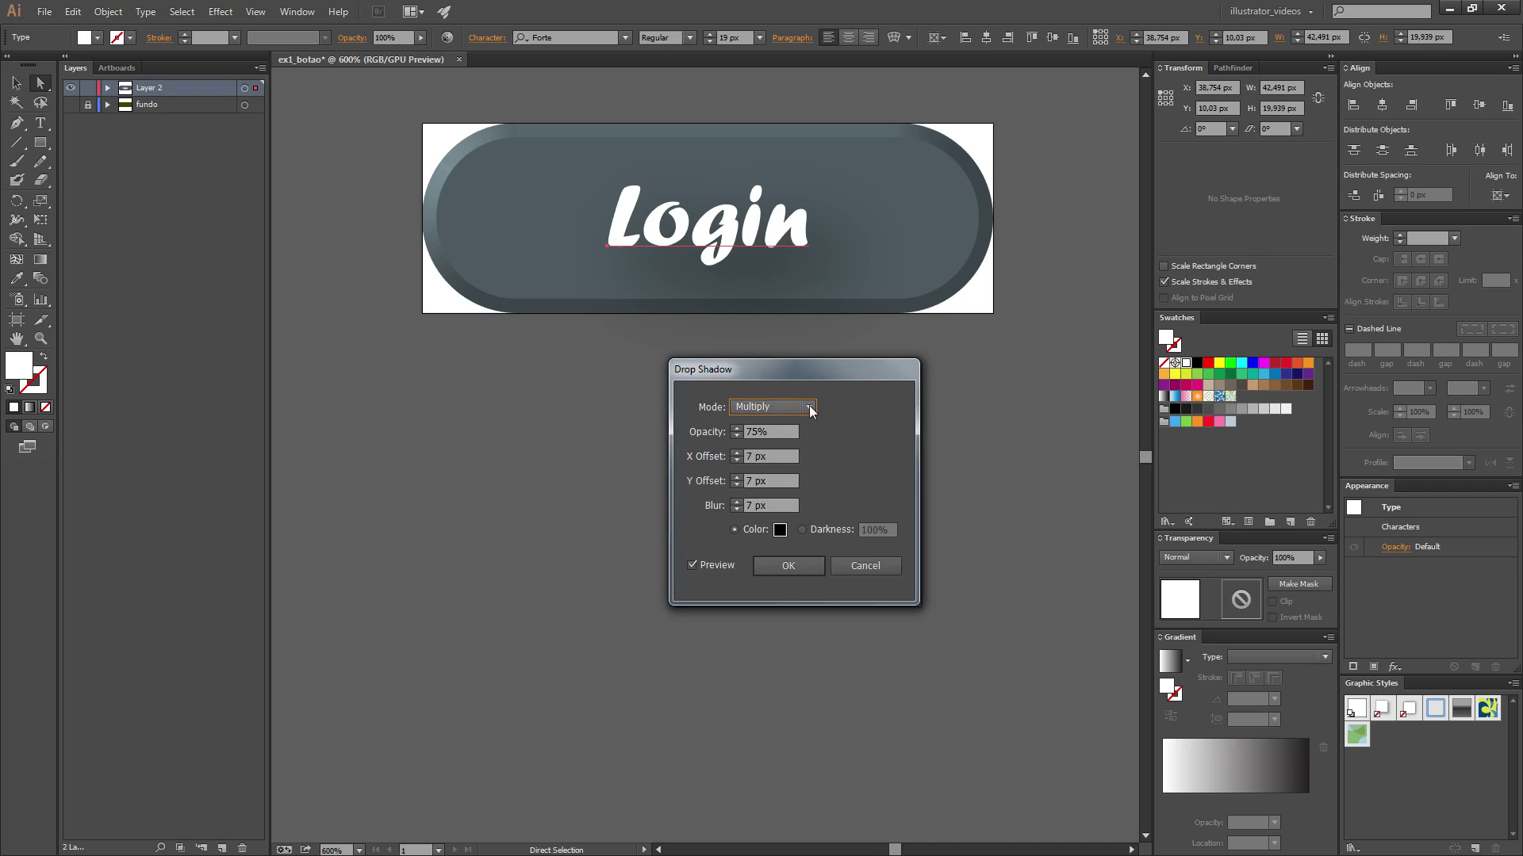
left_click(810, 407)
left_click(769, 421)
left_click_drag(771, 428, 688, 437)
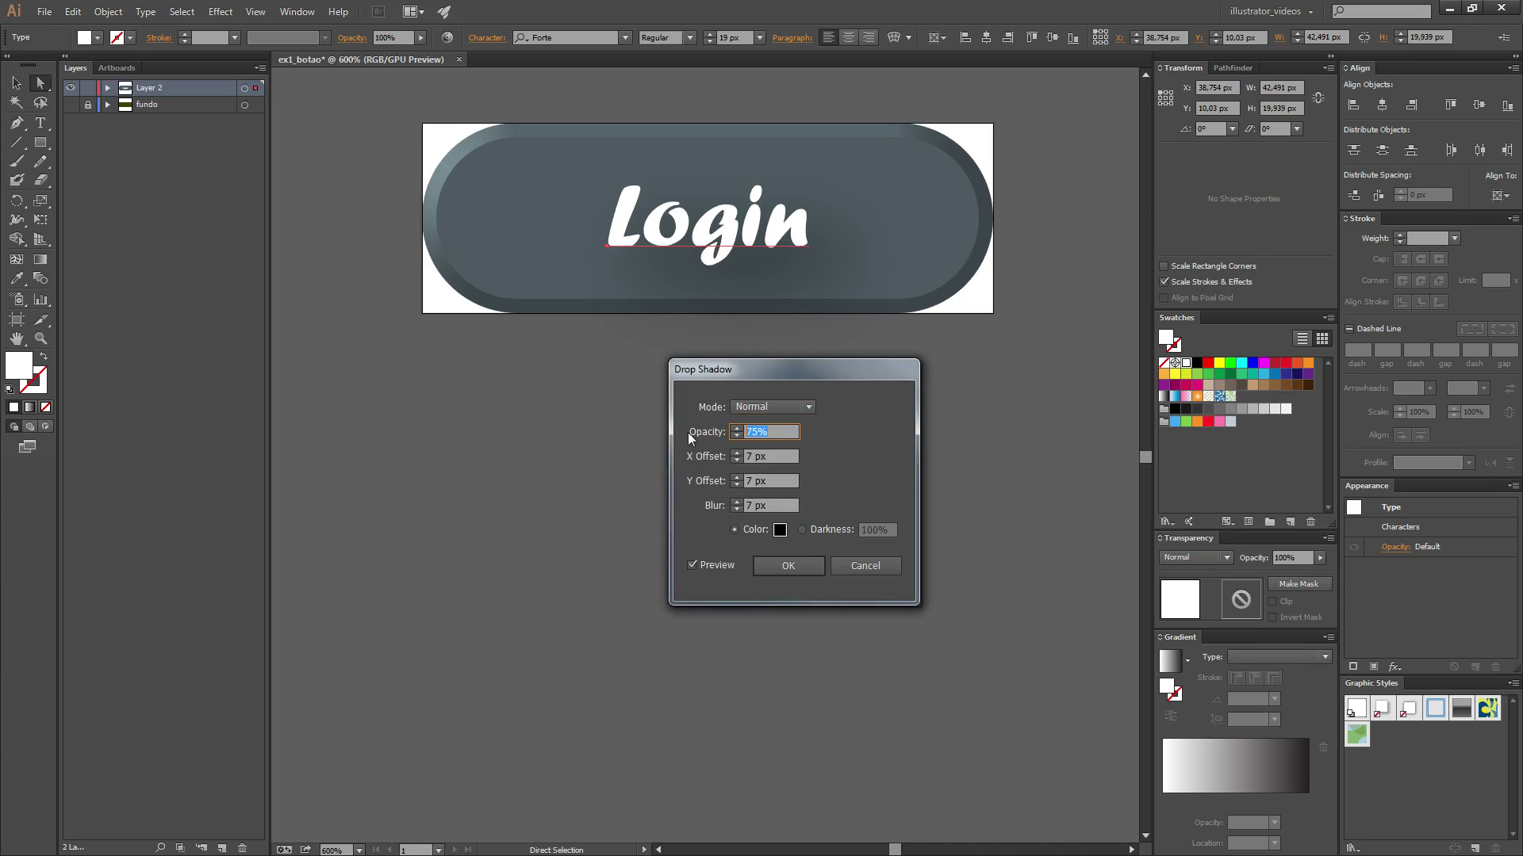
type("80")
left_click(772, 459)
Step: Set the shadow blur to 0 and reduce the horizontal offset to 1 px
left_click(776, 506)
type("0")
left_click(770, 480)
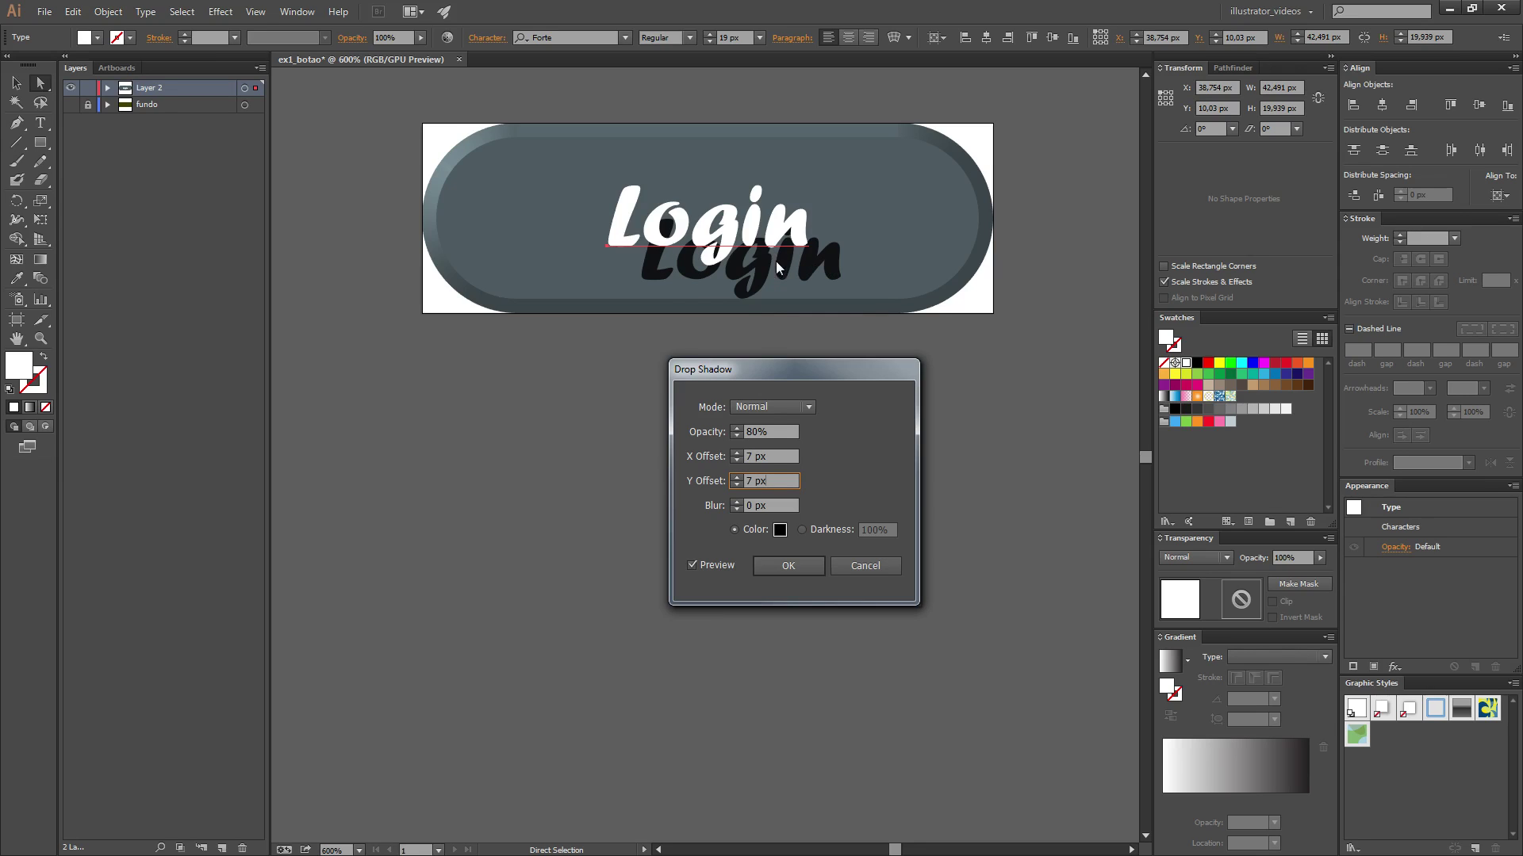
left_click(736, 460)
left_click(736, 460)
left_click(736, 460)
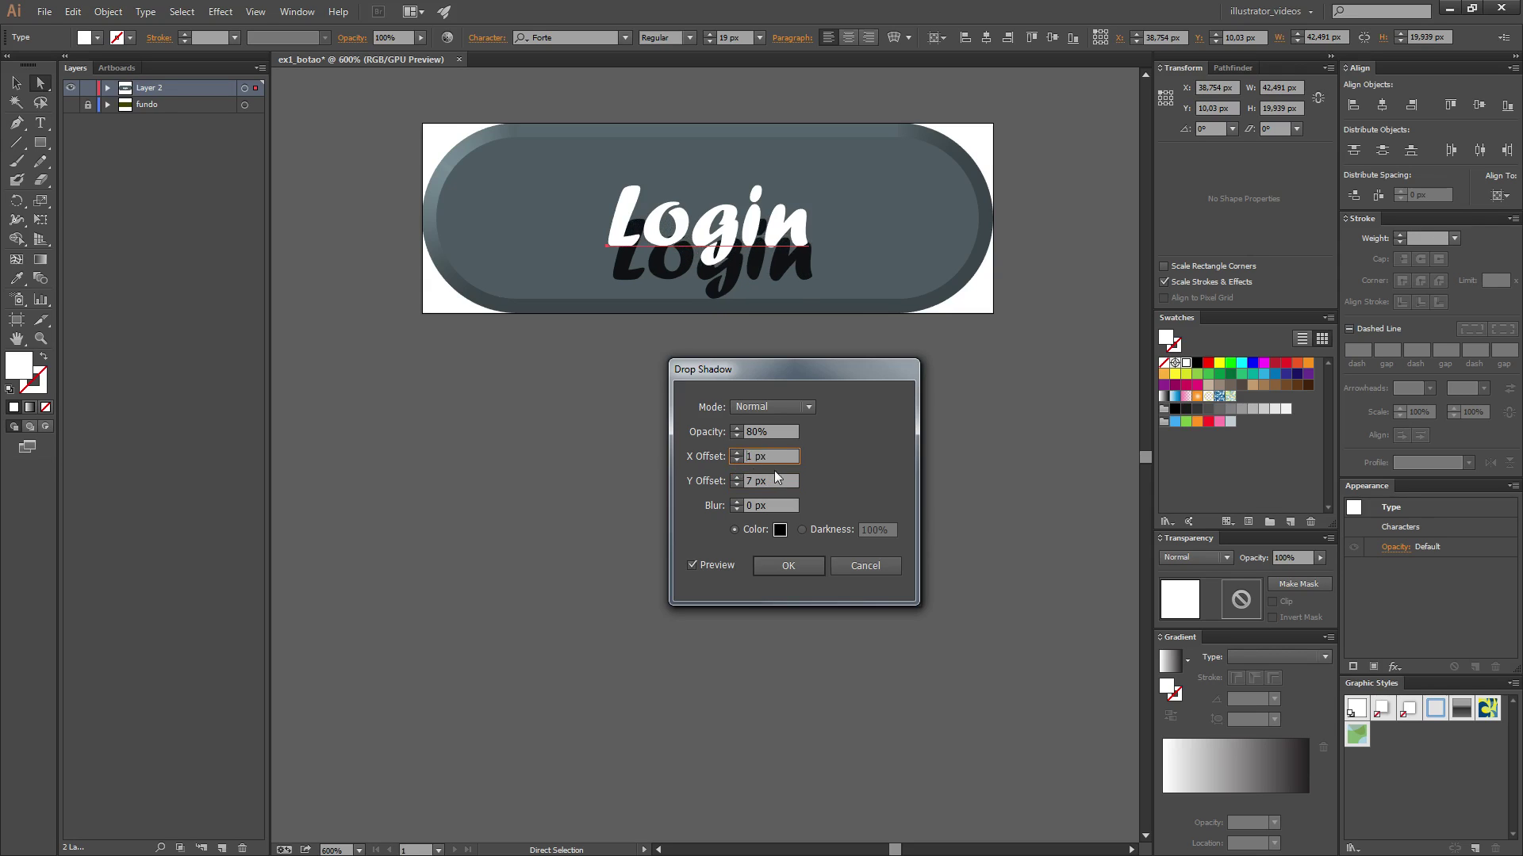
Step: Bring both shadow offsets to 2 px and give the shadow a 1 px blur
left_click(736, 485)
left_click(736, 485)
left_click(736, 485)
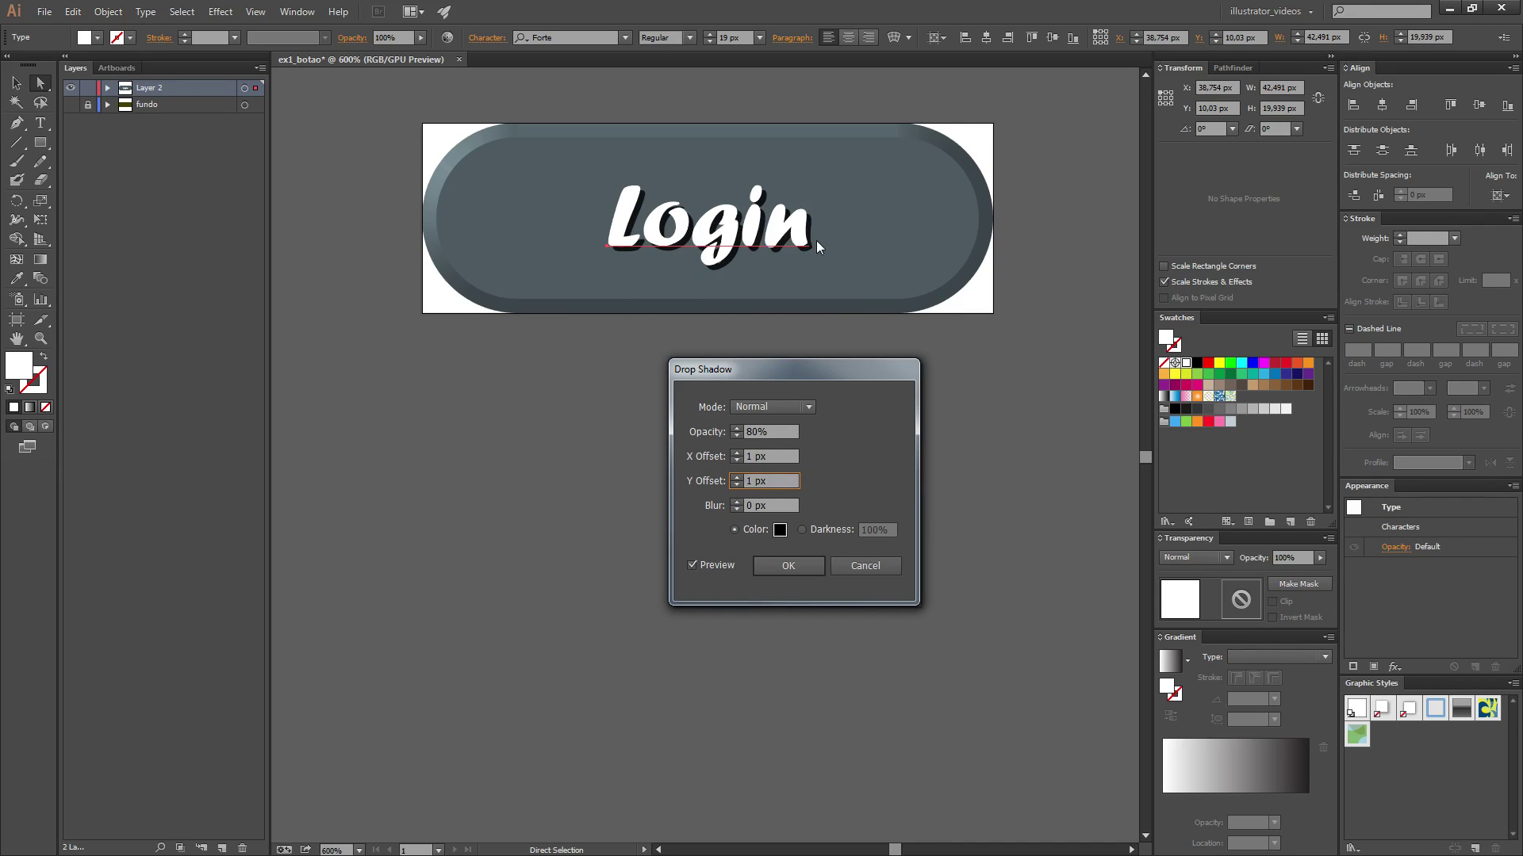
left_click(736, 478)
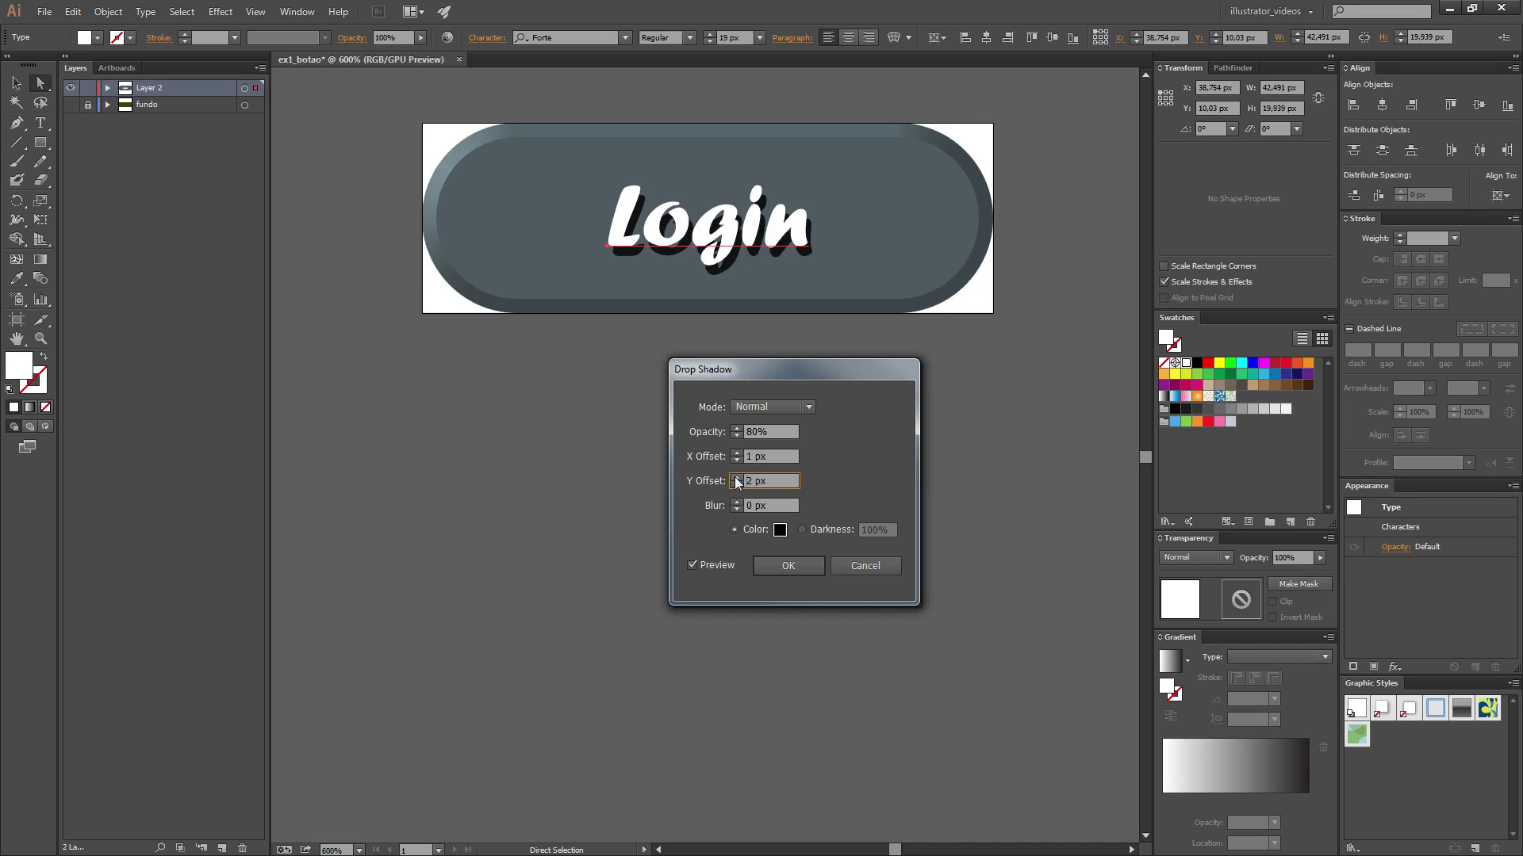
left_click(737, 452)
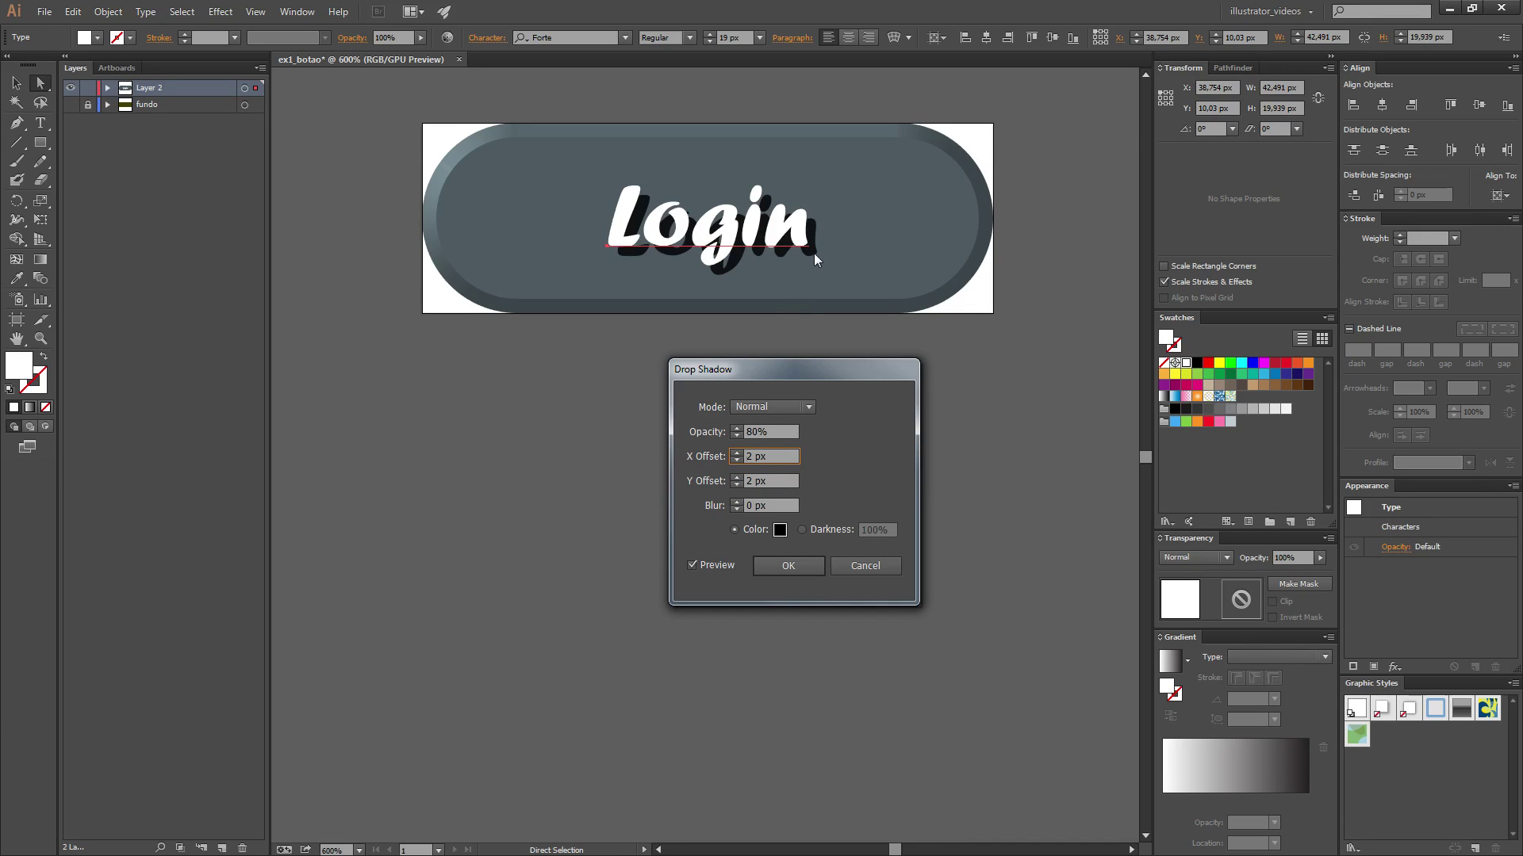
left_click(736, 502)
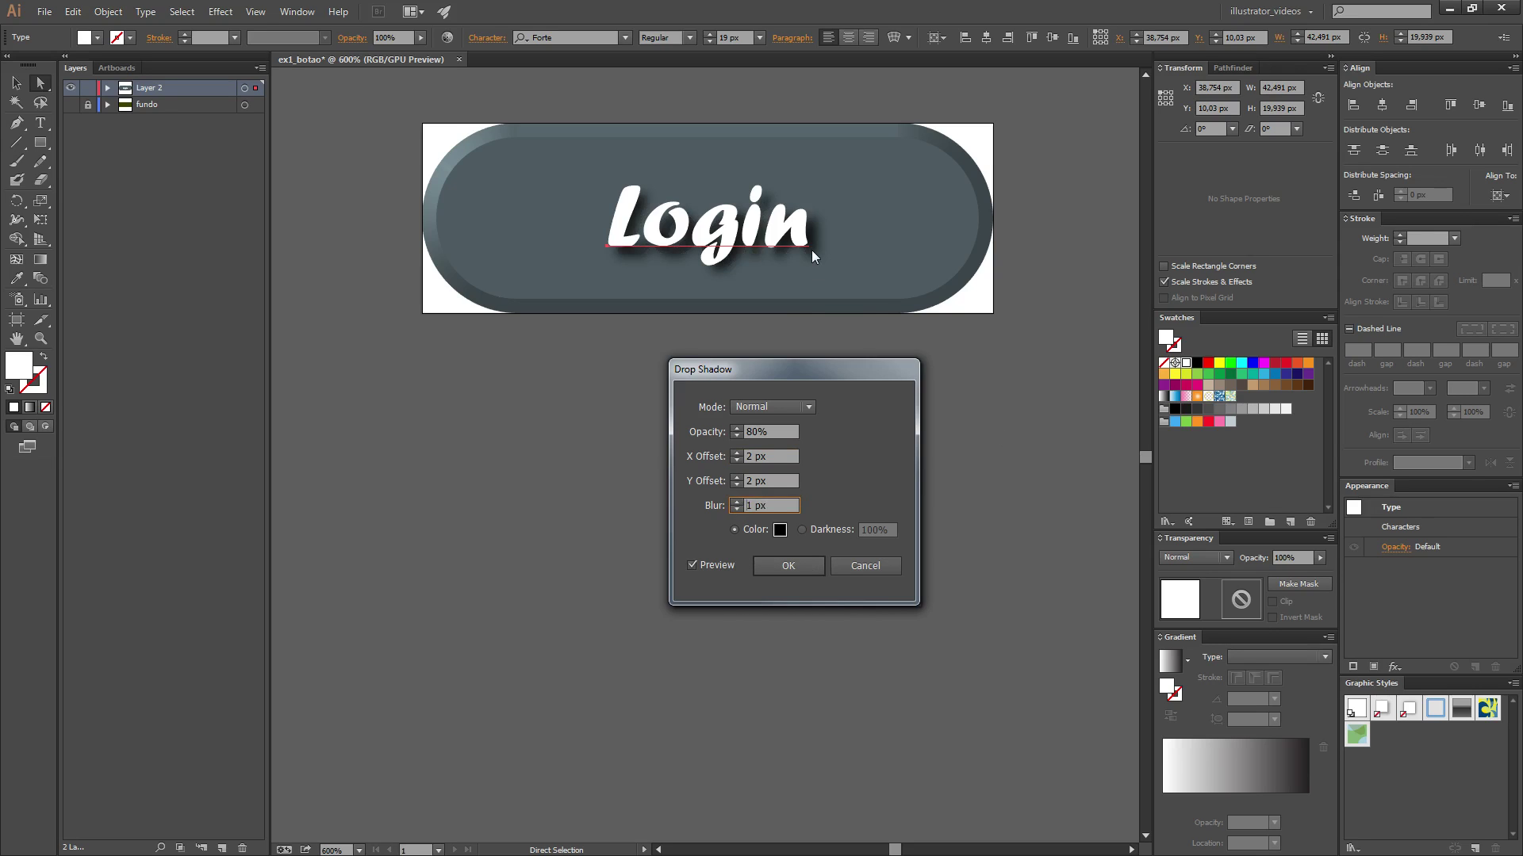
left_click(780, 530)
left_click_drag(1048, 253, 1051, 254)
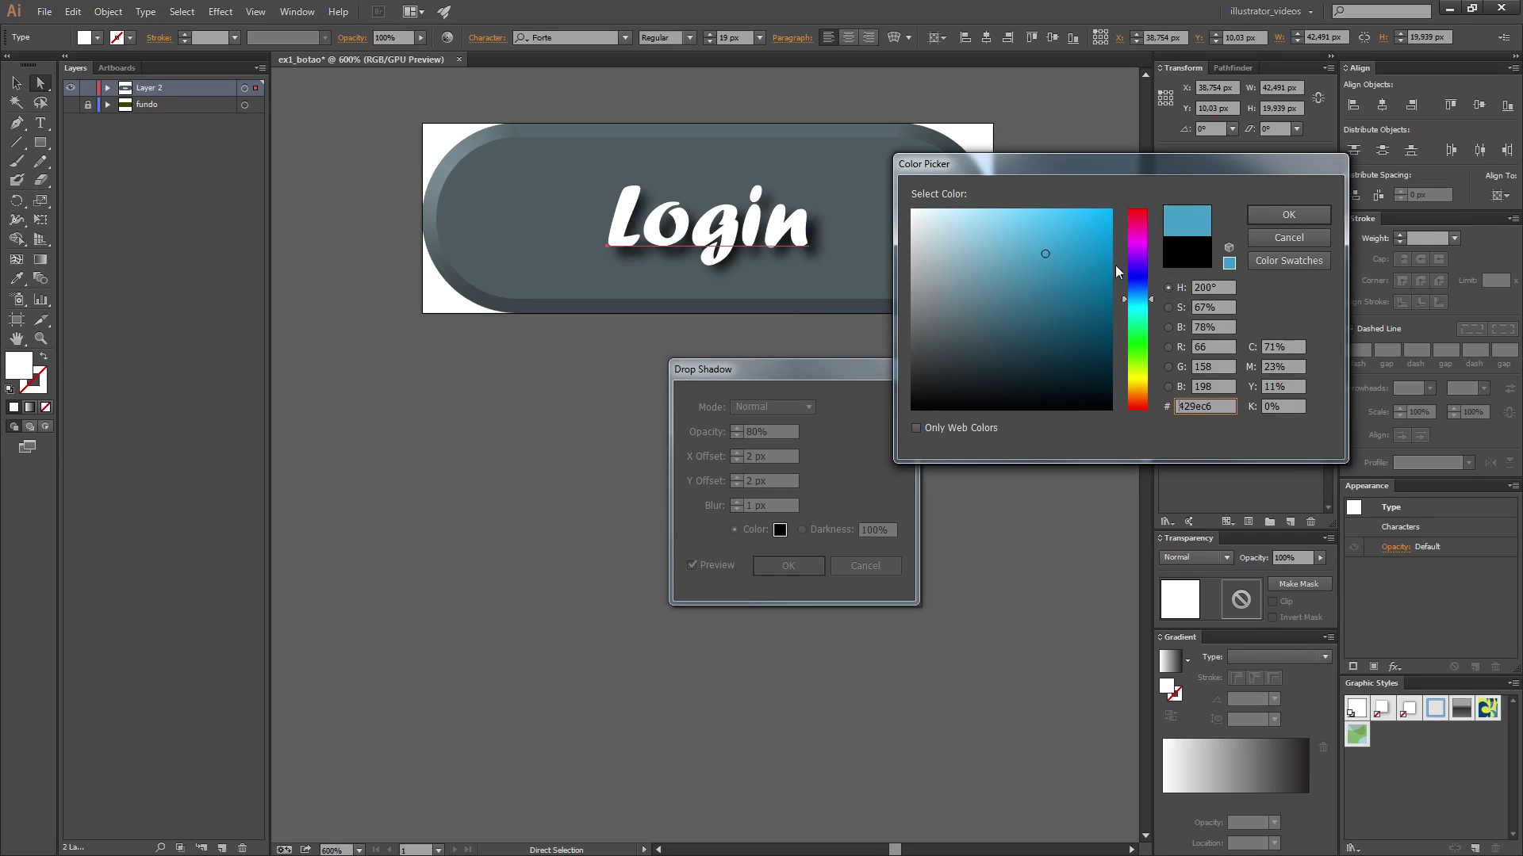
left_click(1303, 216)
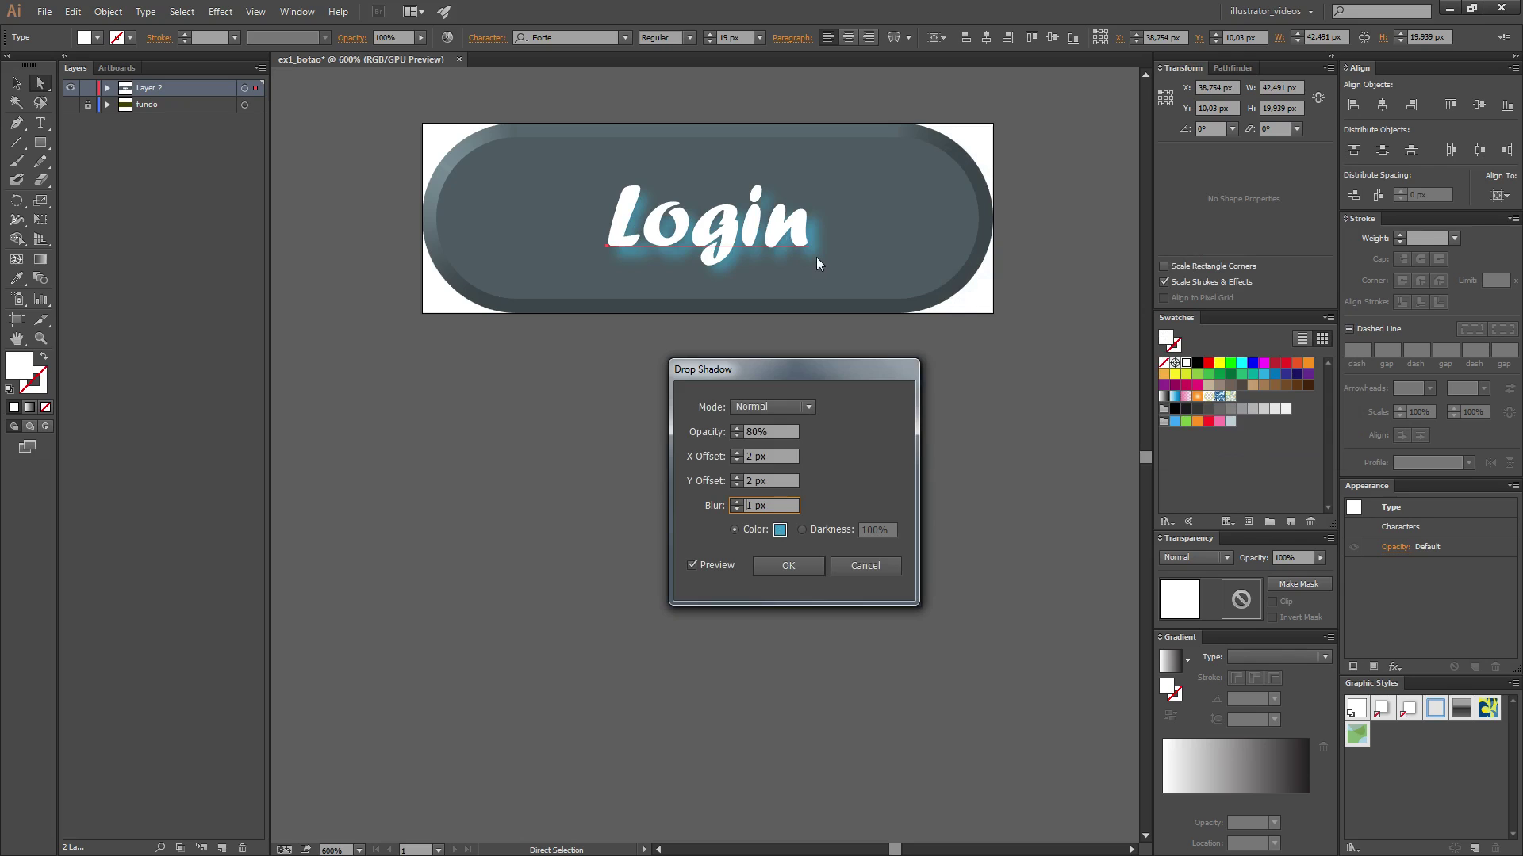
left_click(781, 530)
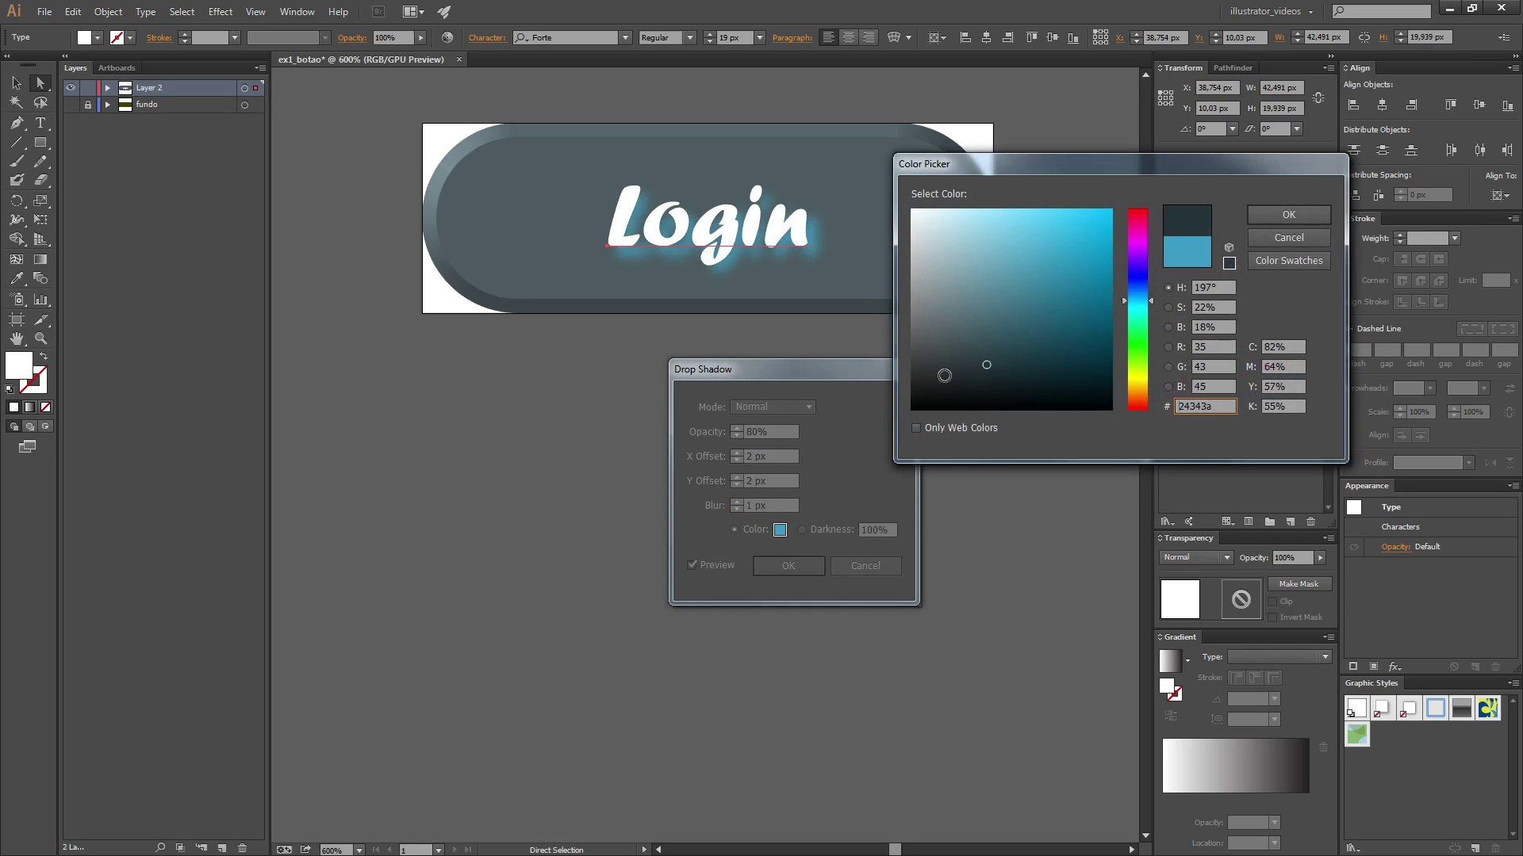
left_click(913, 408)
left_click_drag(1147, 354, 1150, 444)
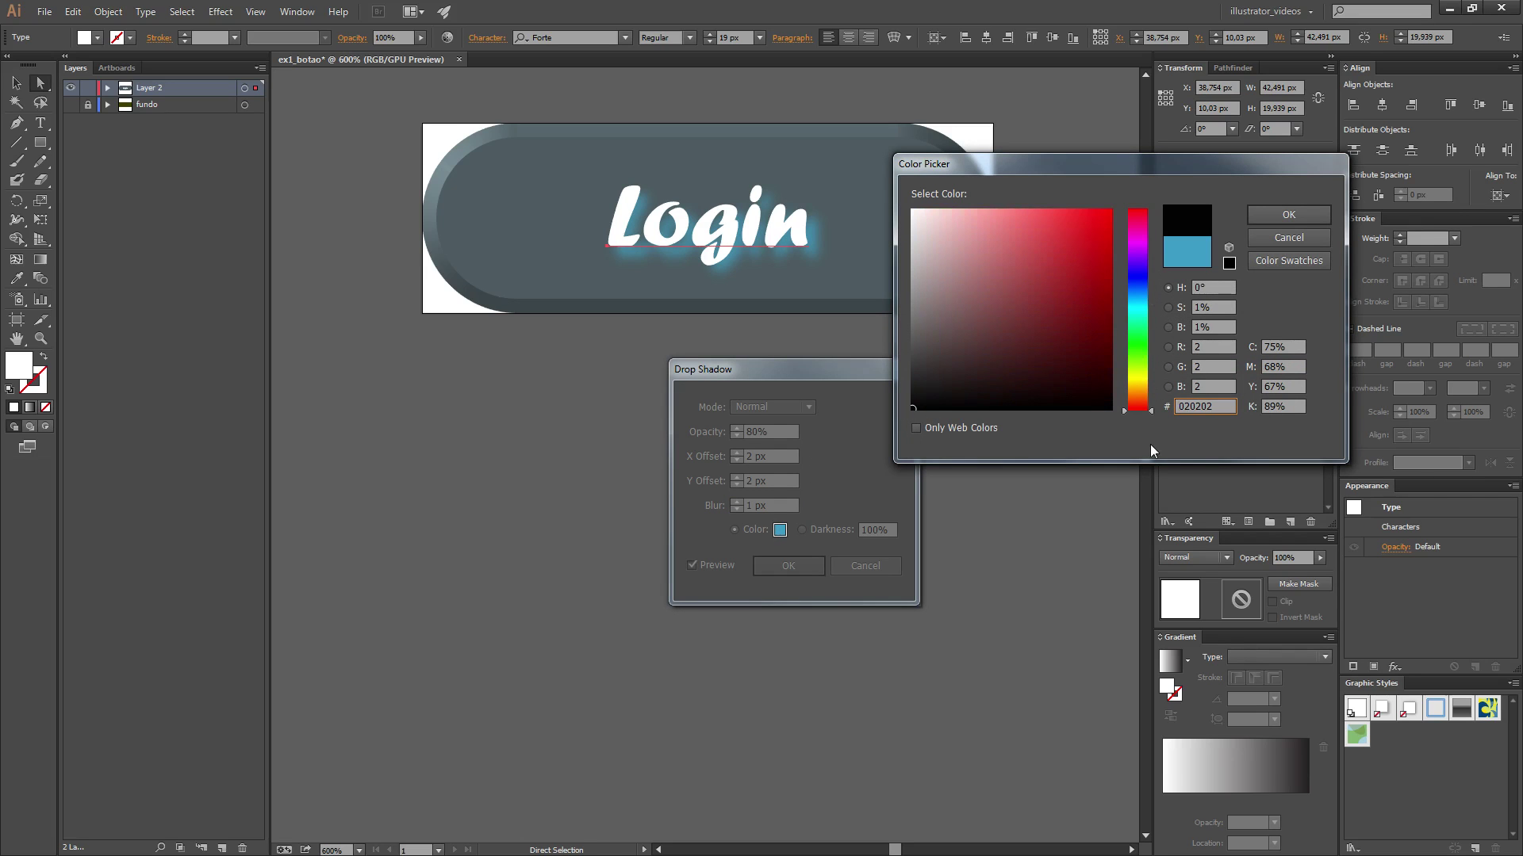
left_click(1095, 234)
left_click_drag(1096, 235, 1120, 421)
left_click(1275, 214)
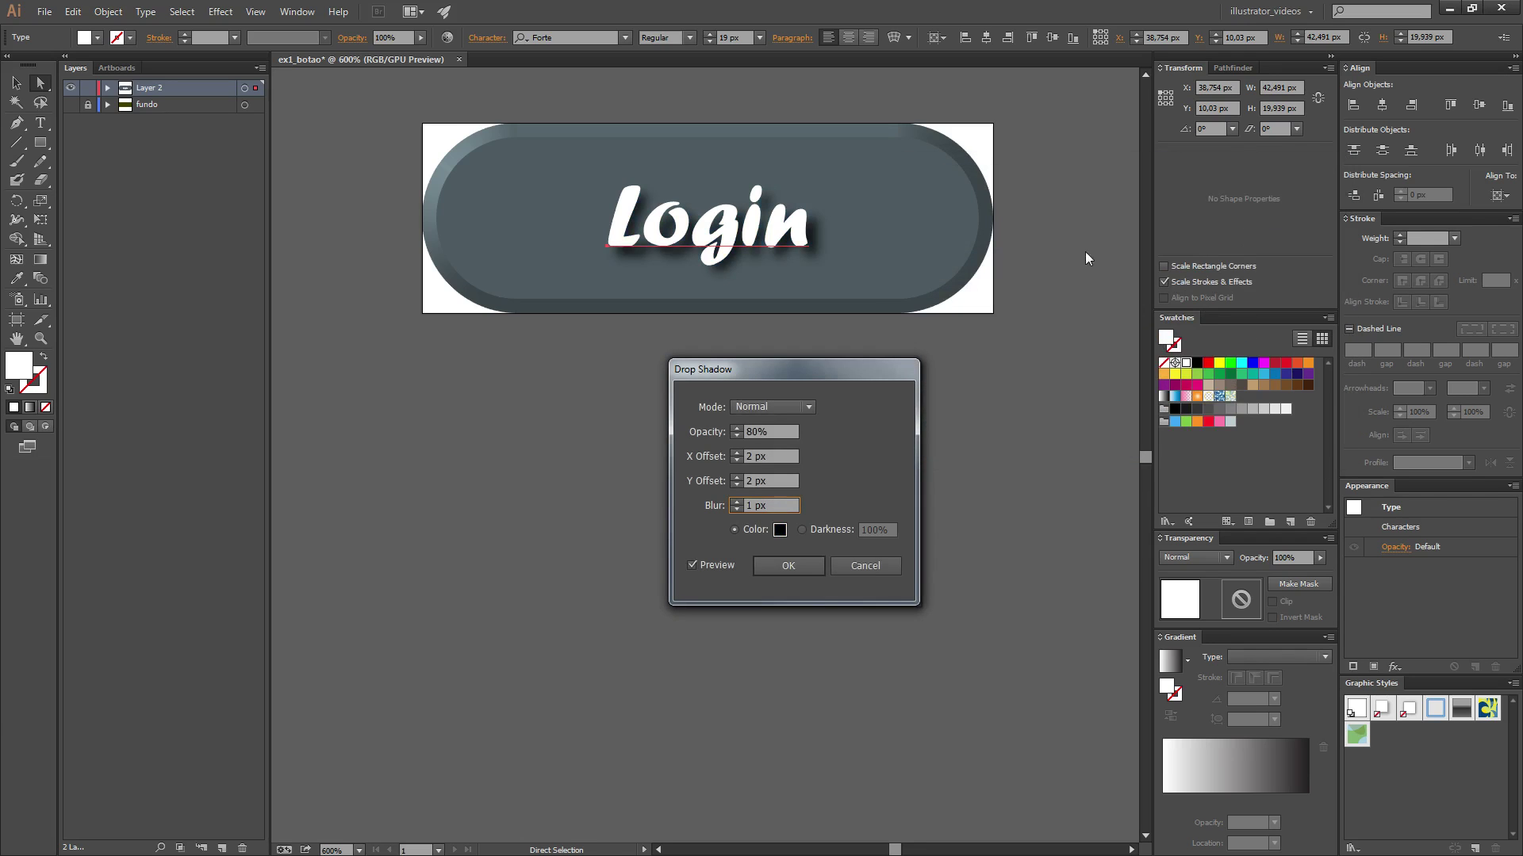
Step: Apply the drop shadow, deselect, and zoom out to 150% to review the Login button
left_click(796, 564)
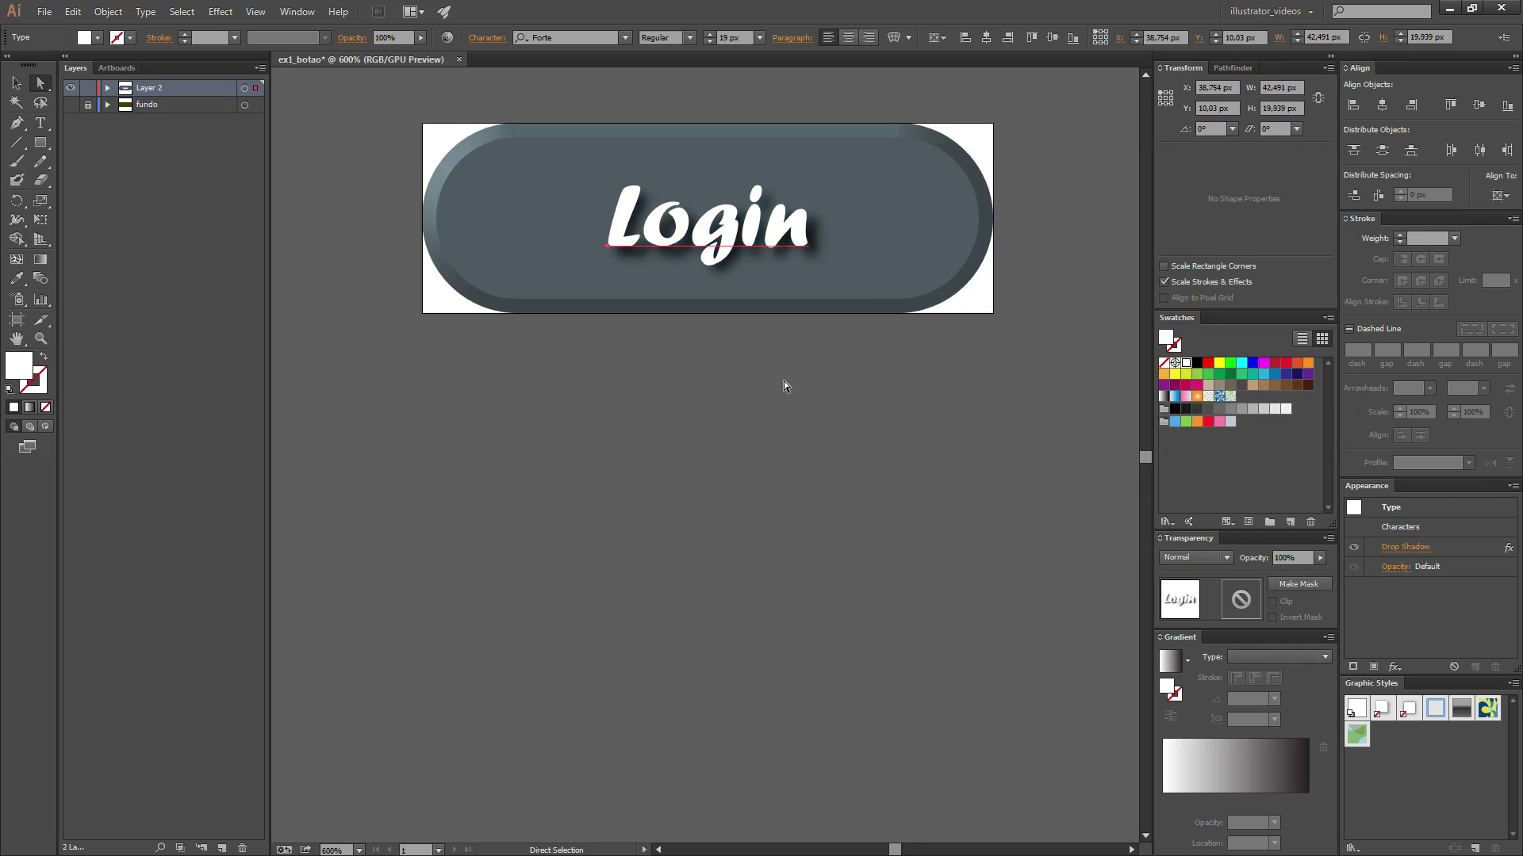
left_click(776, 382)
scroll(745, 375, "down", 2, "alt")
scroll(744, 375, "down", 1, "alt")
scroll(744, 379, "down", 1, "alt")
scroll(744, 384, "down", 1, "alt")
scroll(755, 403, "up", 1, "alt")
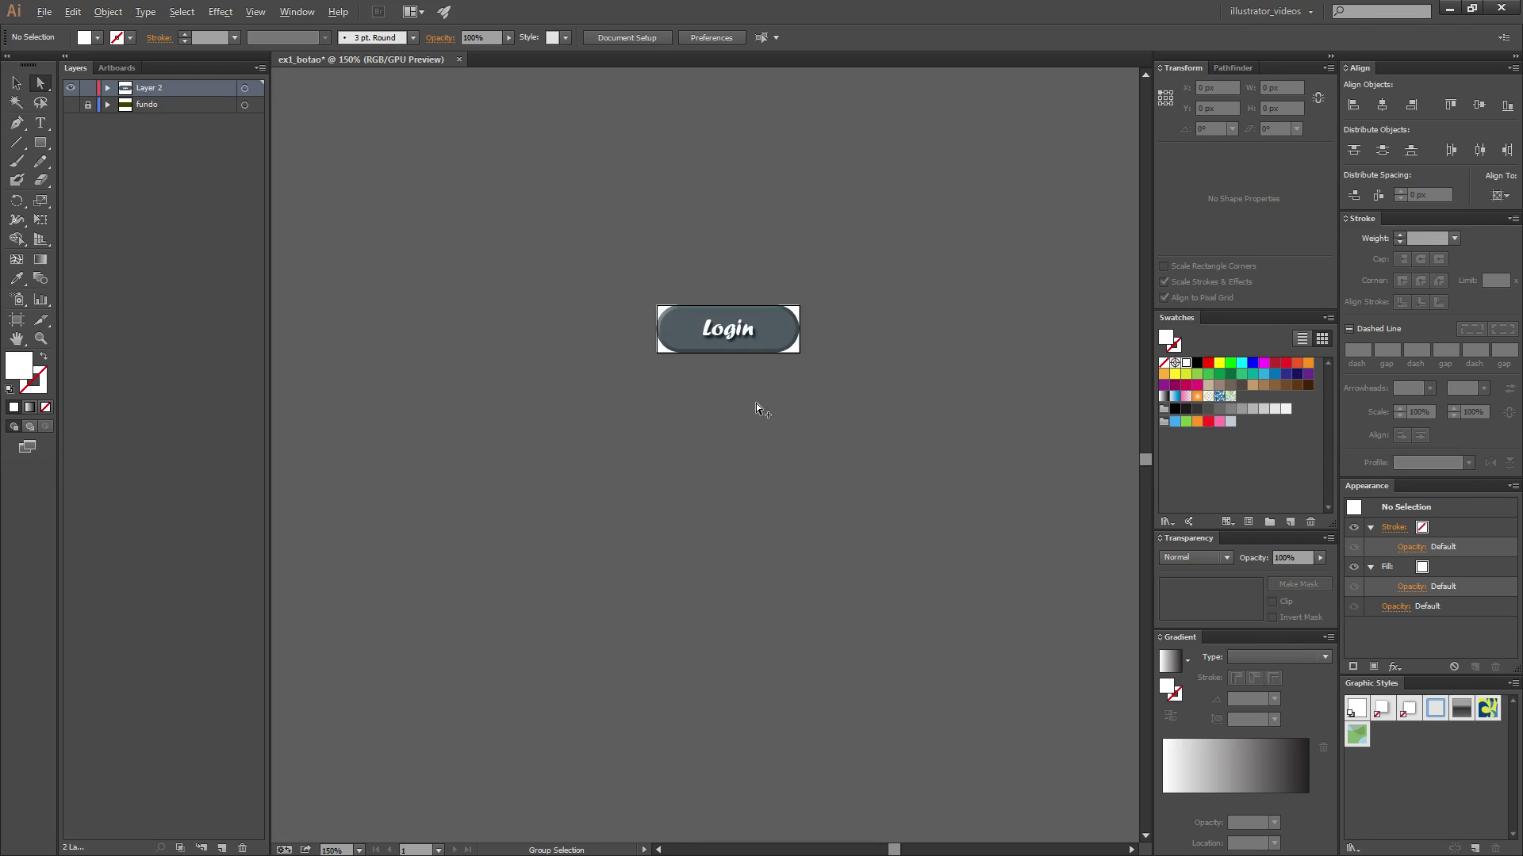
left_click(735, 336)
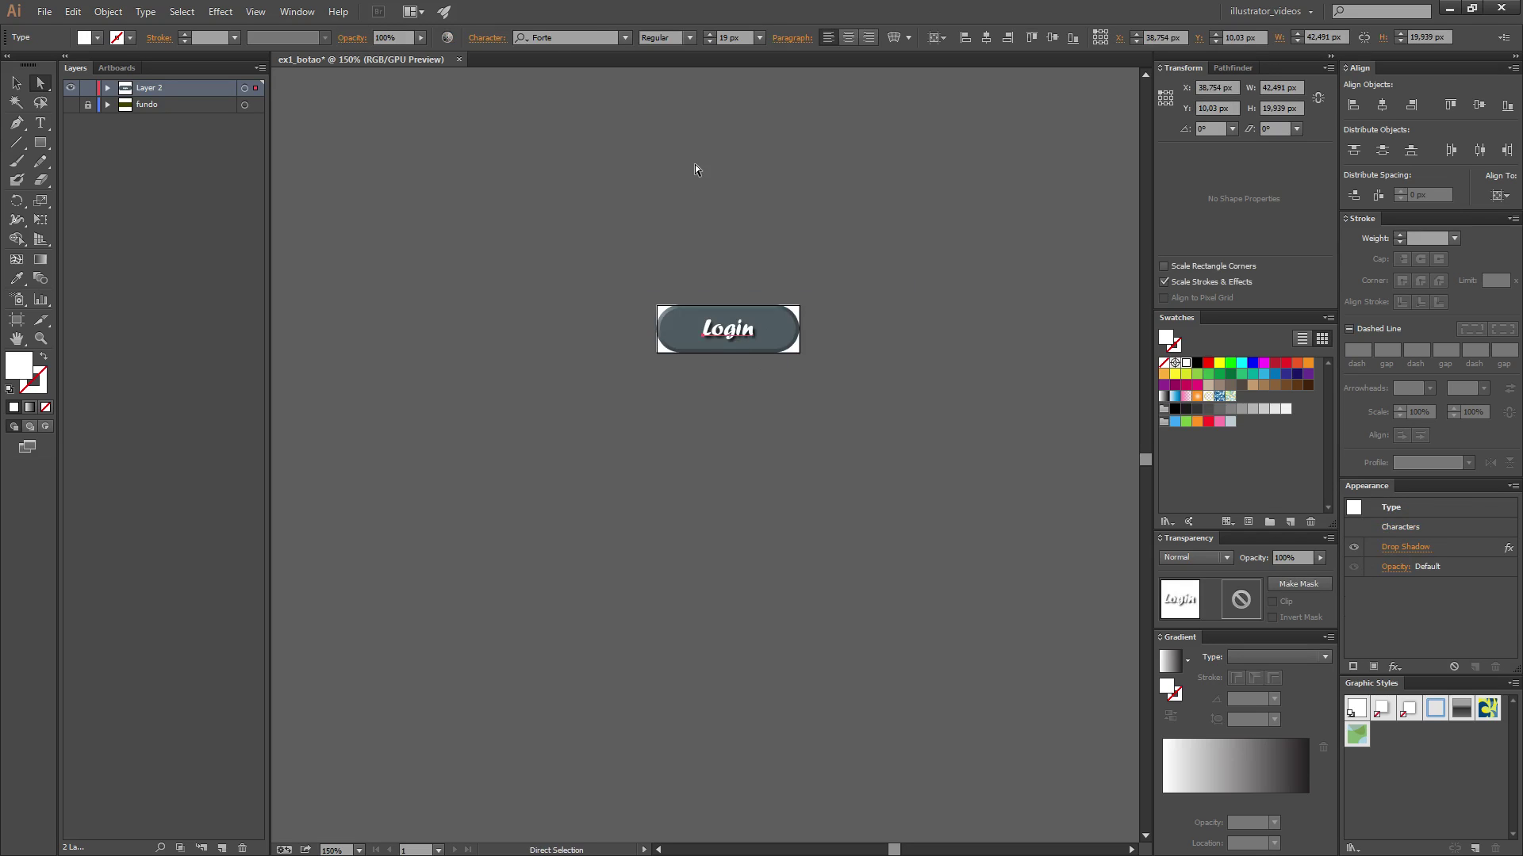
left_click(707, 479)
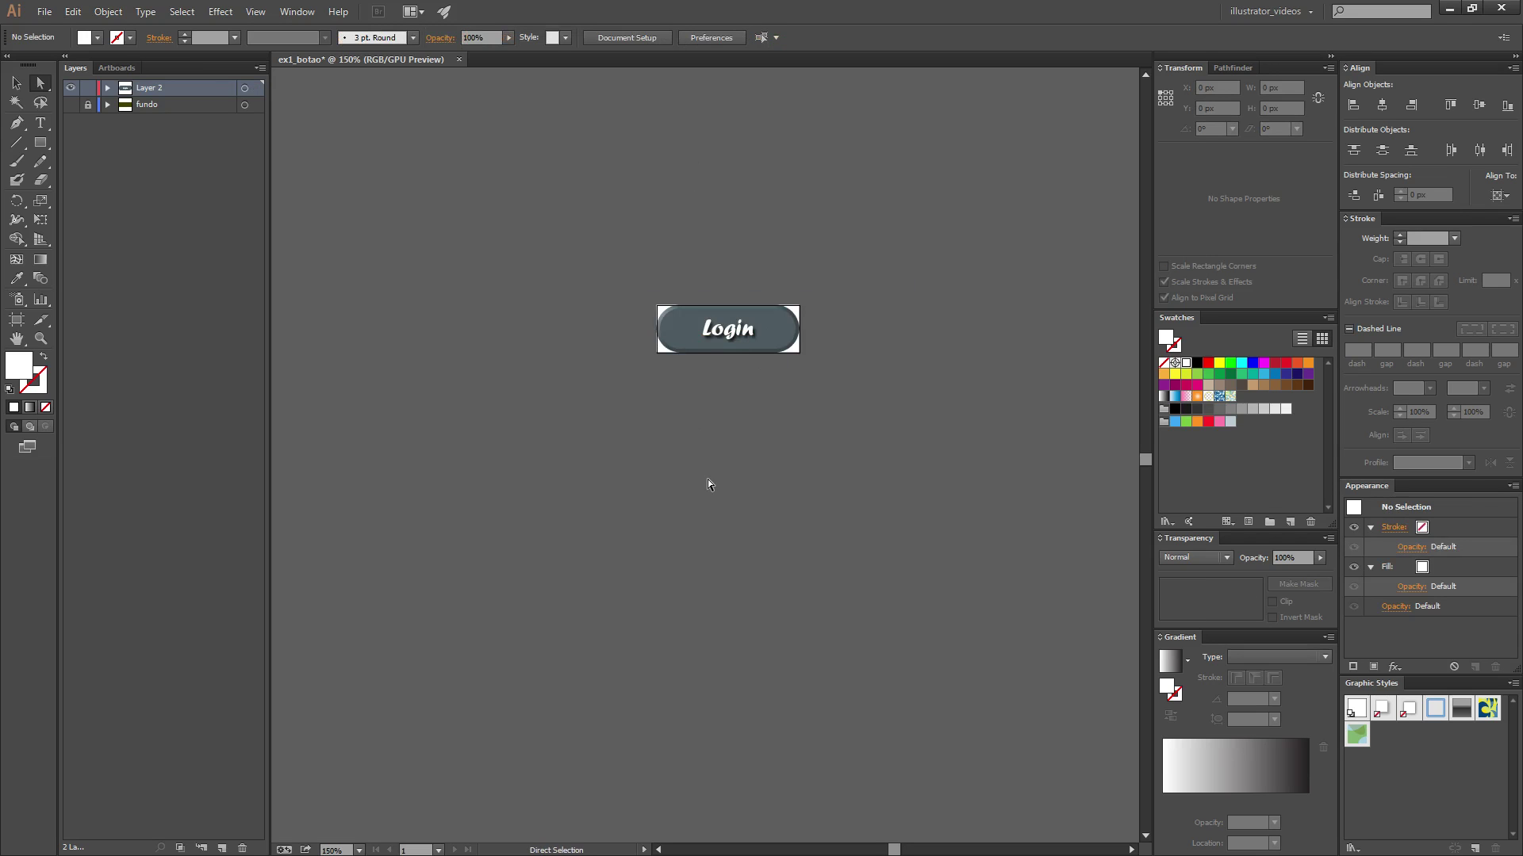